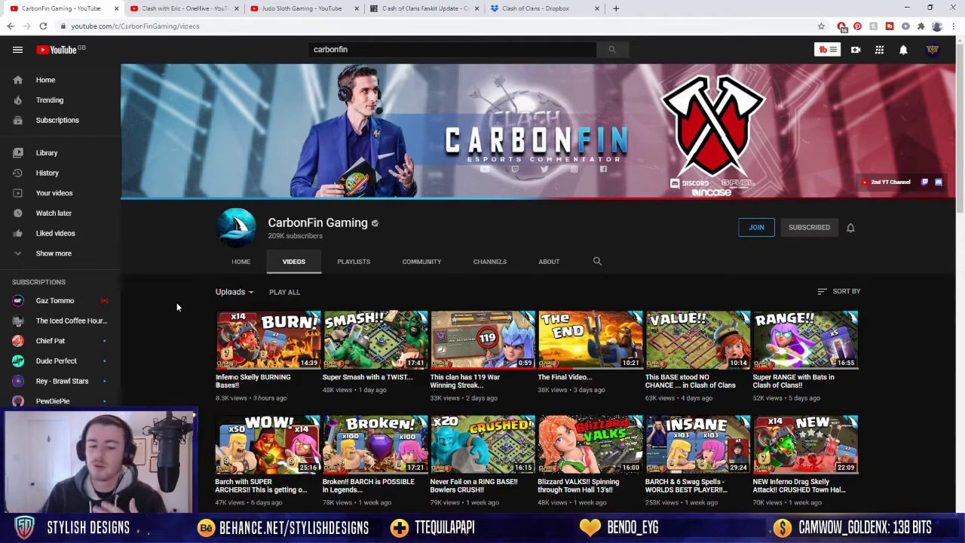
# Examine the thumbnail styles across the video pages of the CarbonFin Gaming, Clash with Eric and Judo Sloth Gaming channels.
pyautogui.scroll(-2, 157, 280)
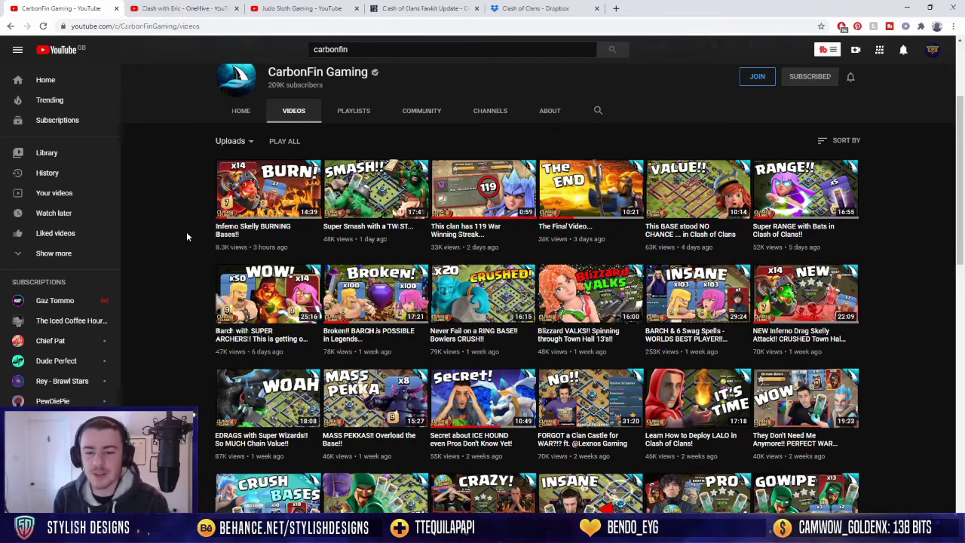
pyautogui.scroll(-2, 187, 238)
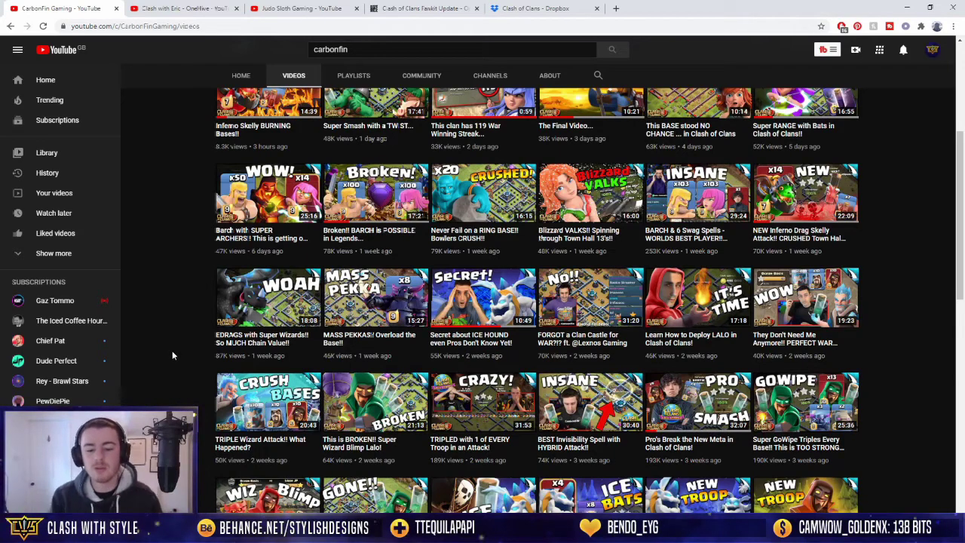
pyautogui.hotkey('ctrl', 'Tab')
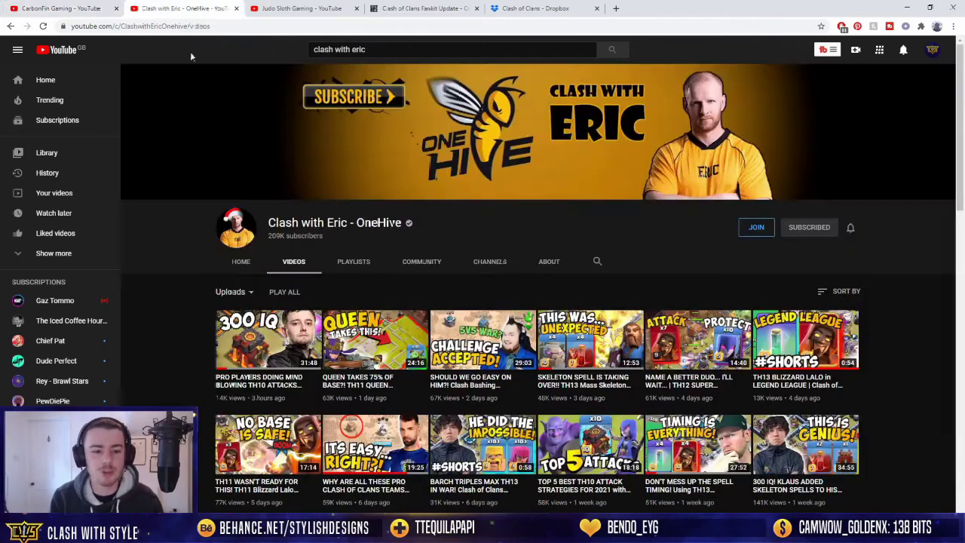
pyautogui.scroll(-3, 157, 291)
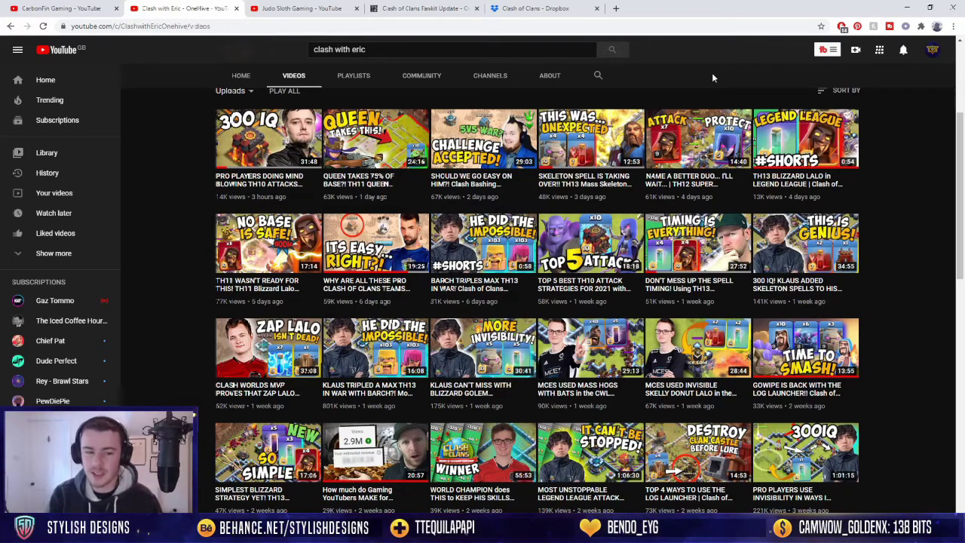
pyautogui.click(316, 8)
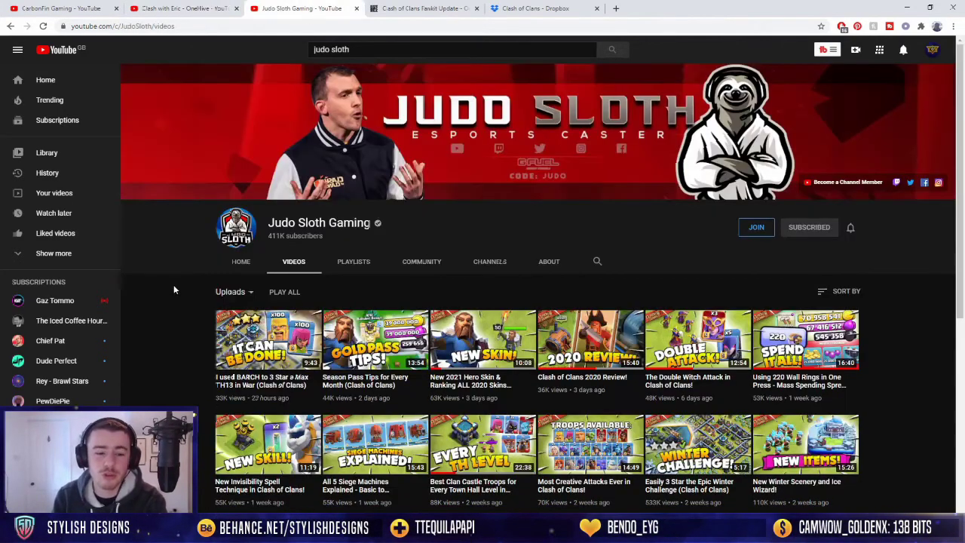
pyautogui.scroll(-2, 176, 290)
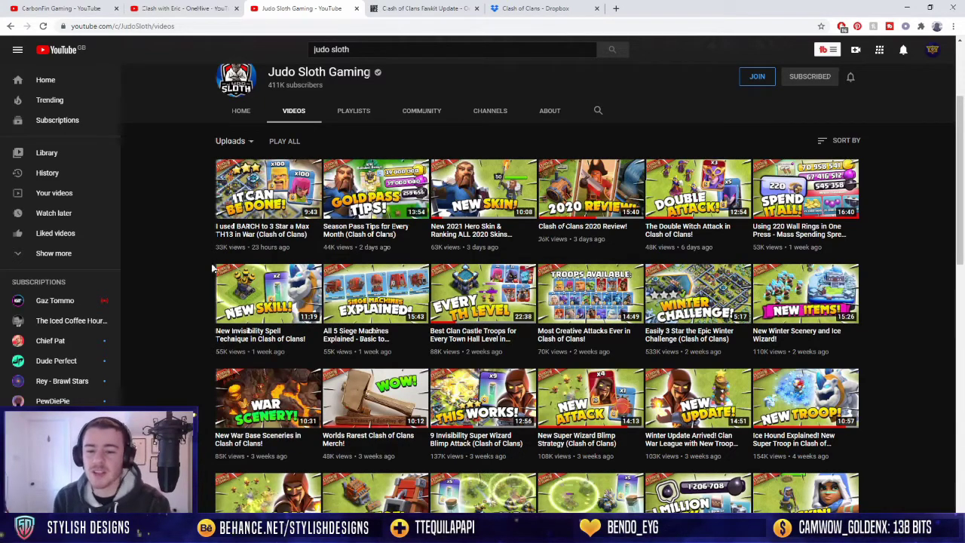
pyautogui.scroll(-1, 943, 273)
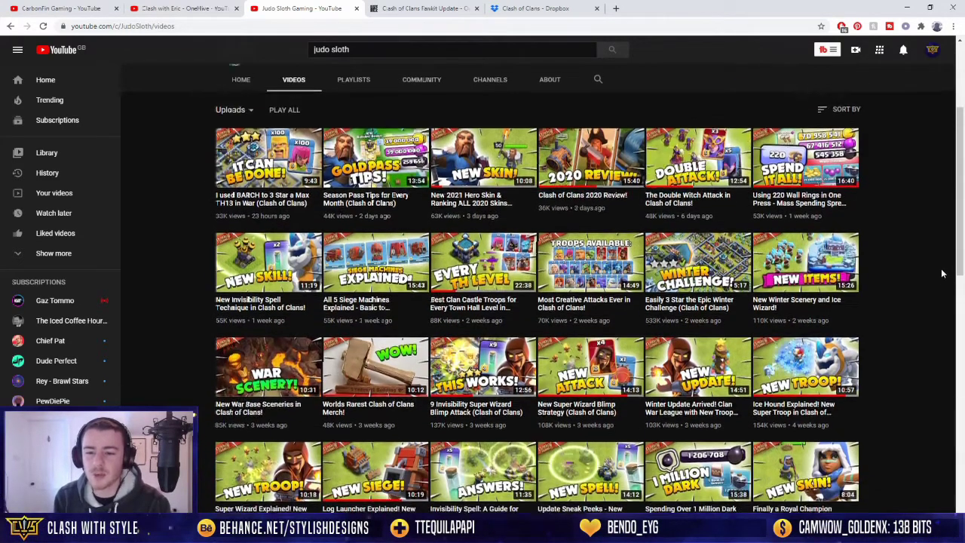
pyautogui.scroll(1, 943, 274)
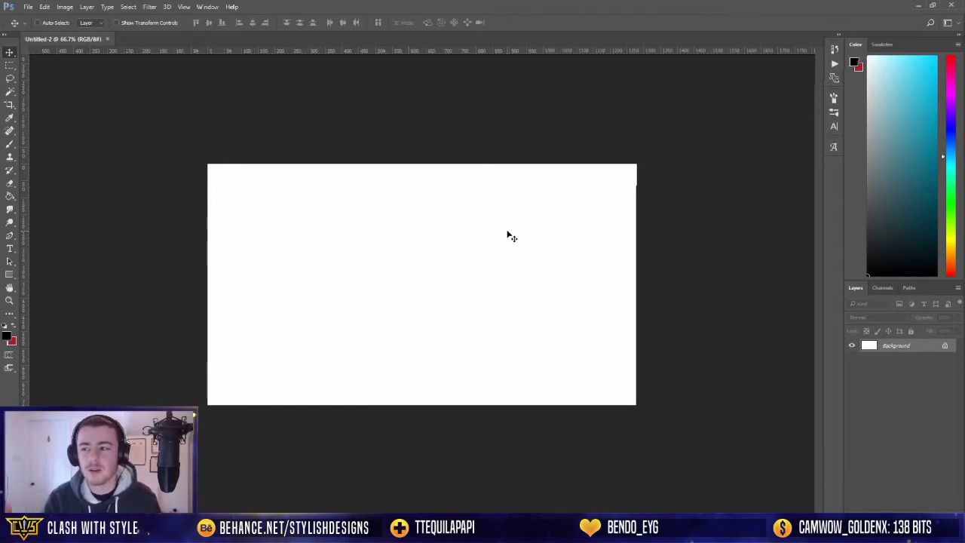
pyautogui.click(29, 8)
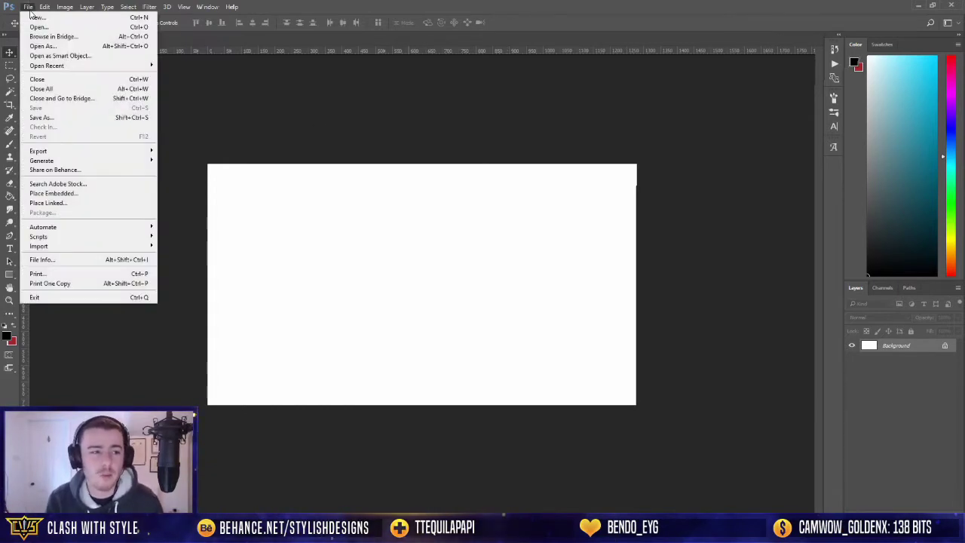
pyautogui.click(34, 17)
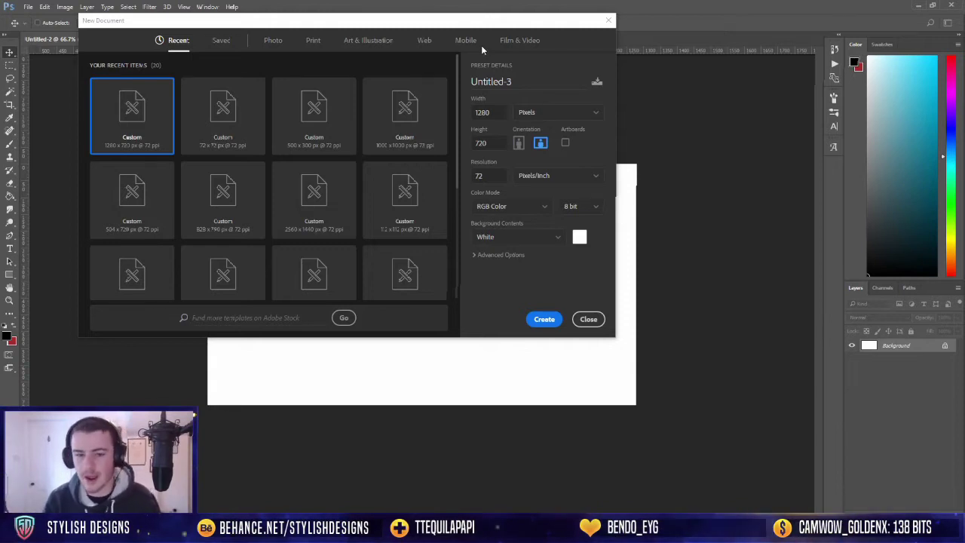
pyautogui.click(589, 320)
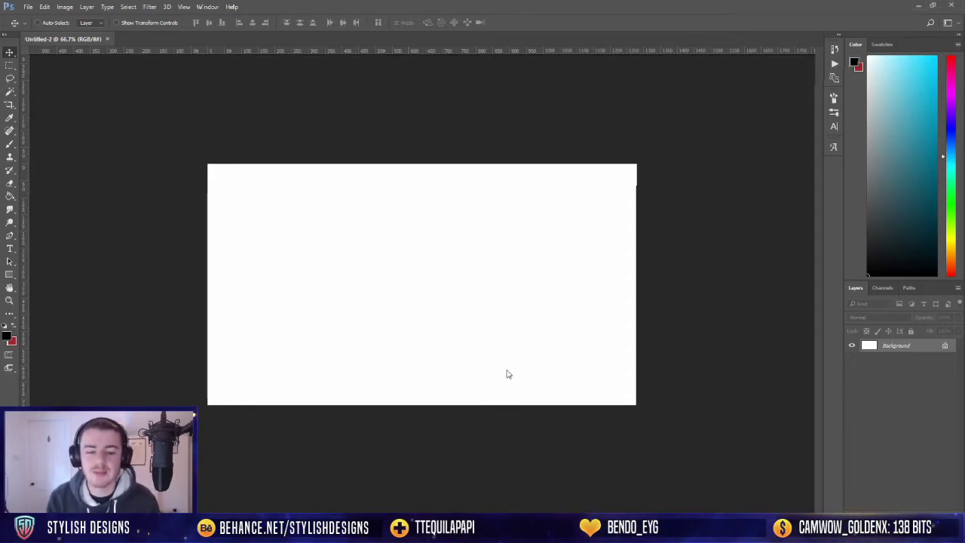
# Place the green IMG-0425 grass image in the Photoshop document and enlarge it to fill the canvas.
pyautogui.moveTo(506, 373); pyautogui.dragTo(548, 276)
pyautogui.moveTo(582, 162); pyautogui.dragTo(659, 146)
pyautogui.press('Return')
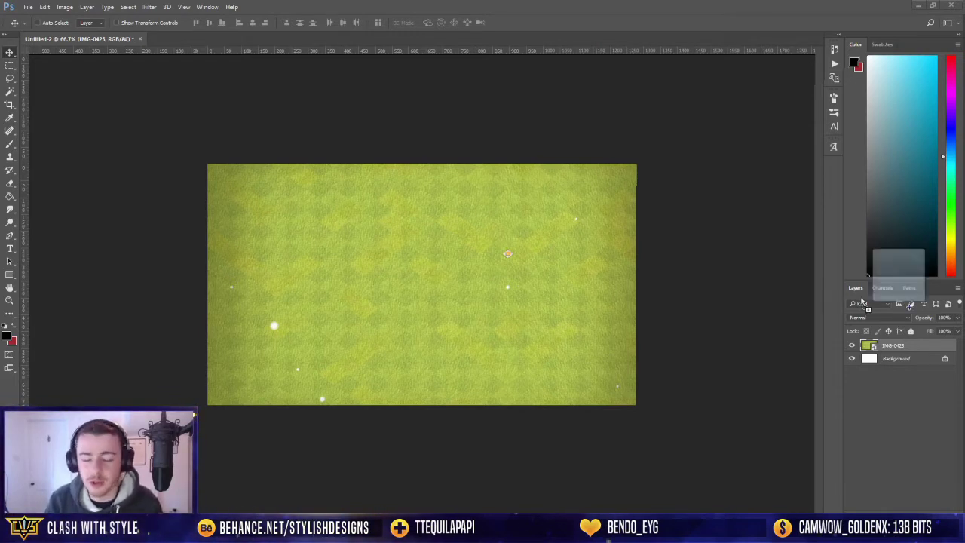
# Try placing the IMG-0439 defeat screenshot directly over the green background.
pyautogui.moveTo(862, 301); pyautogui.dragTo(521, 317)
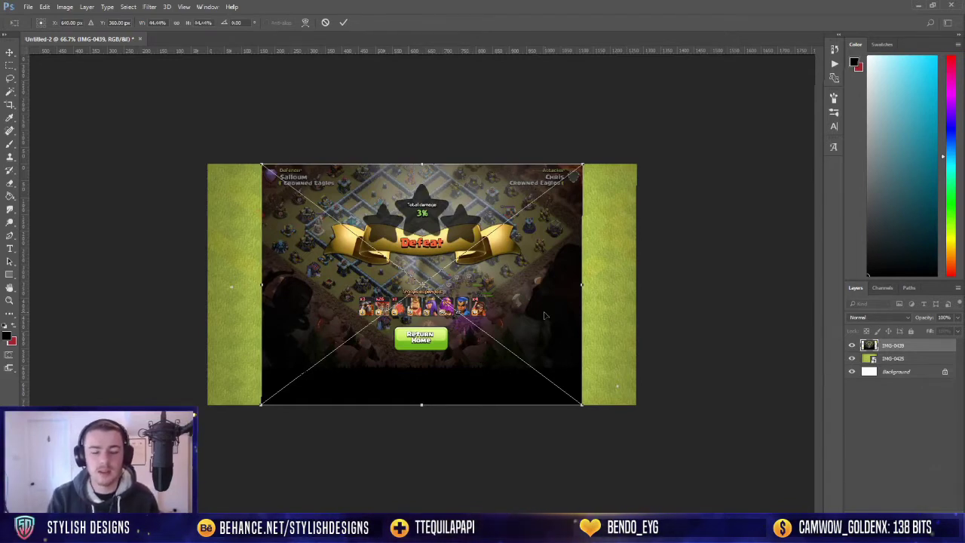
pyautogui.press('Return')
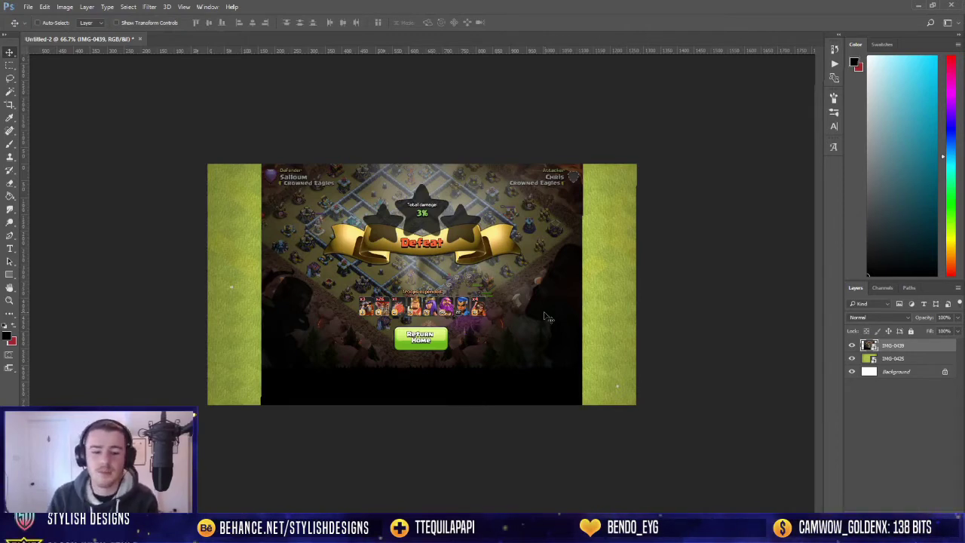
pyautogui.press('Delete')
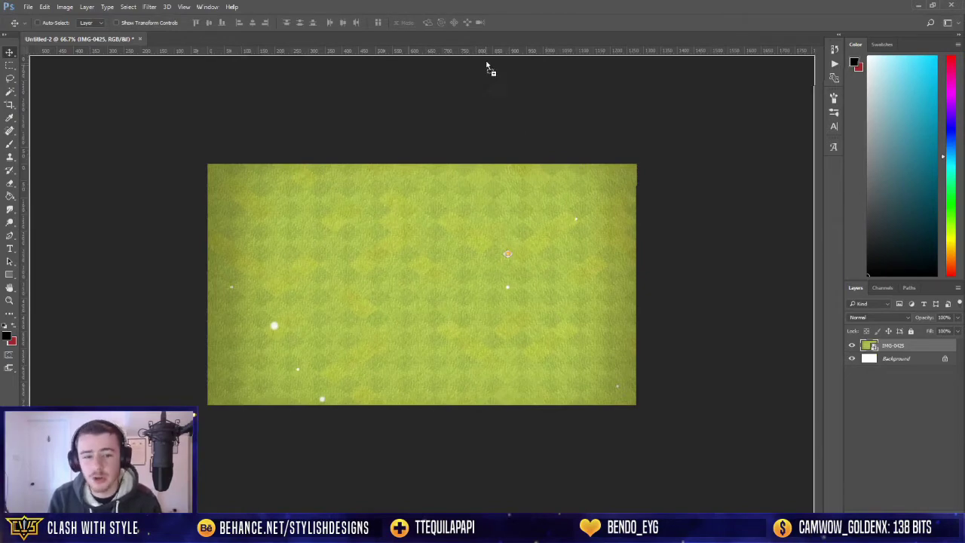
# Open IMG-0439.PNG as a separate document, unlock its Background layer and convert it to a smart object.
pyautogui.moveTo(494, 1); pyautogui.dragTo(499, 50)
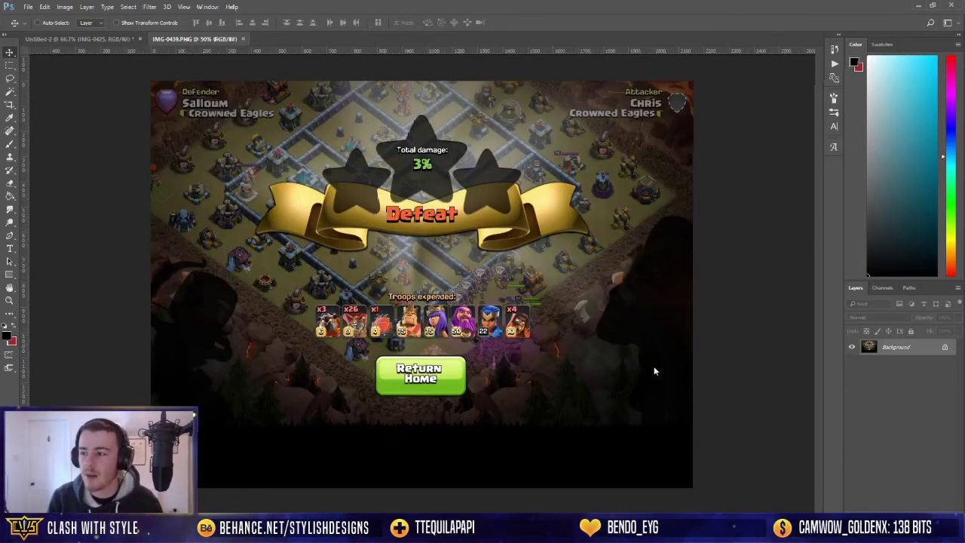
pyautogui.click(945, 347)
pyautogui.rightClick(933, 347)
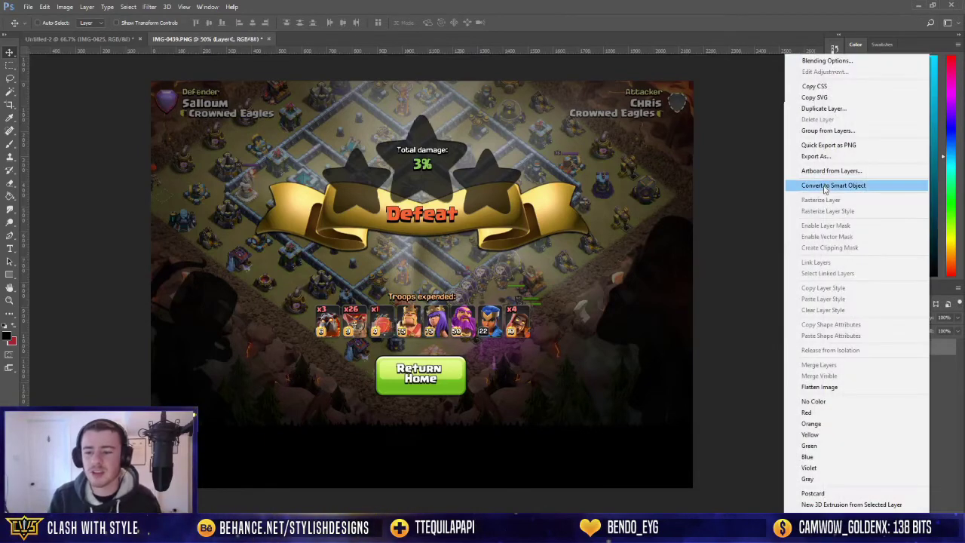
pyautogui.click(824, 190)
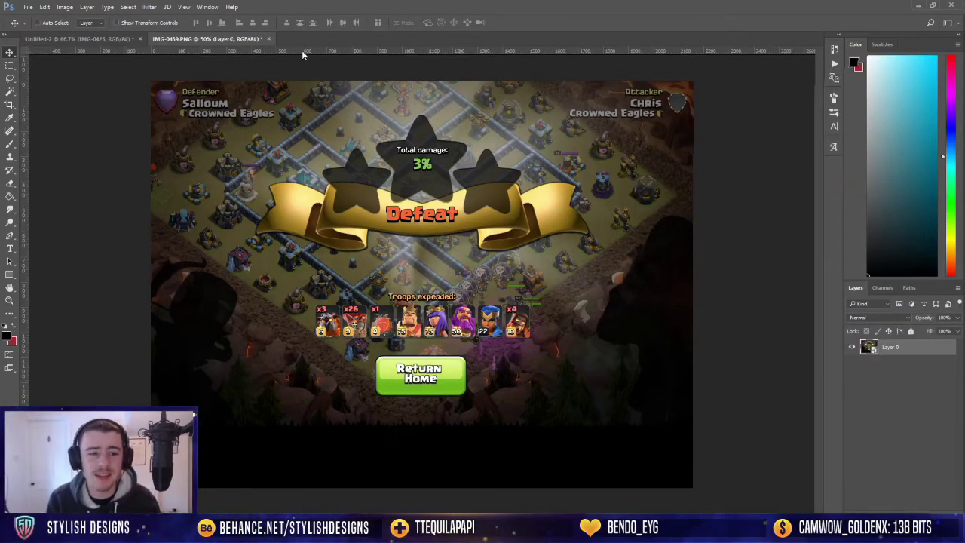
# Copy the defeat screenshot's smart object into the Untitled-2 document and center its row of troop cards horizontally on the canvas.
pyautogui.moveTo(303, 54); pyautogui.dragTo(538, 245)
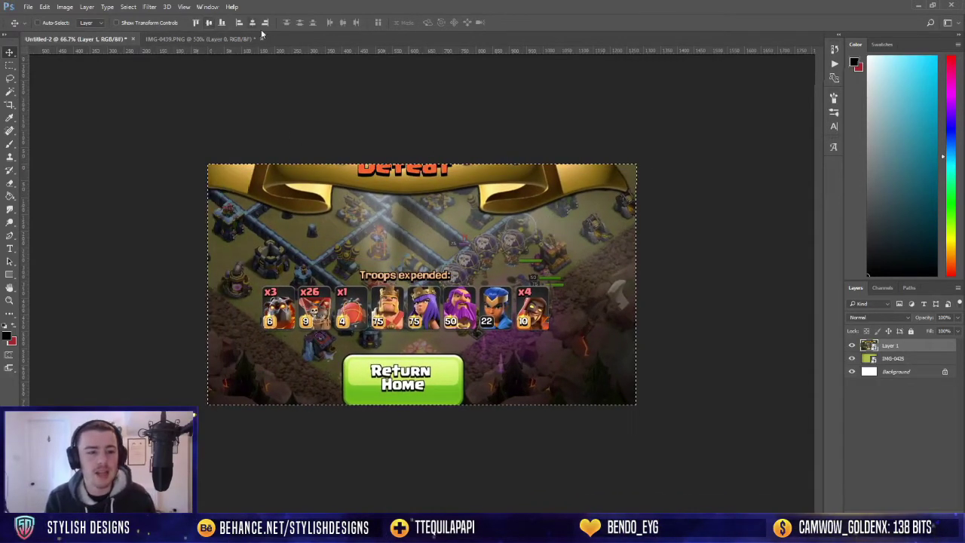
pyautogui.moveTo(621, 301); pyautogui.dragTo(639, 327)
pyautogui.press('m')
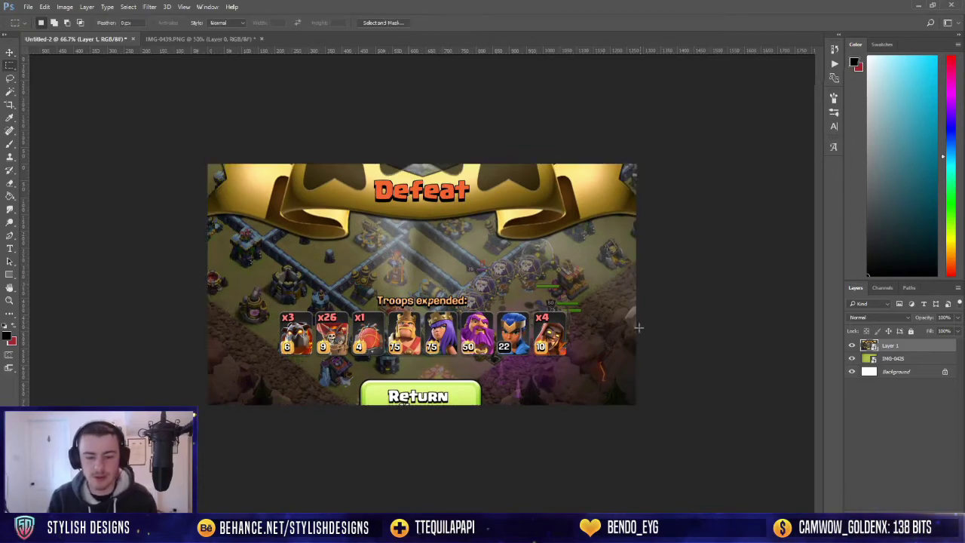
# Draw a black rounded rectangle about 99 by 133 px over the x3 troop card and set its corner radii to 13.5 px.
pyautogui.scroll(10, 201, 381)
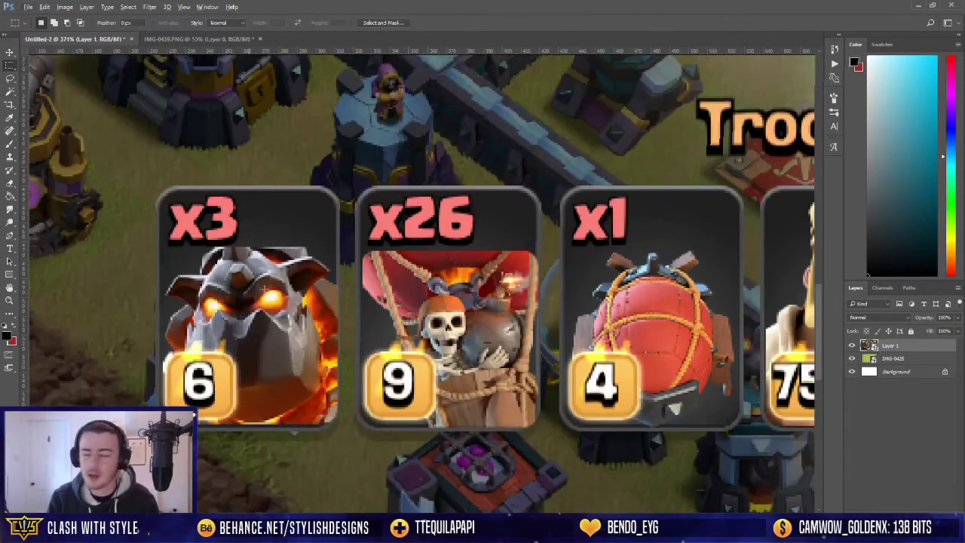
pyautogui.moveTo(264, 289); pyautogui.dragTo(381, 267)
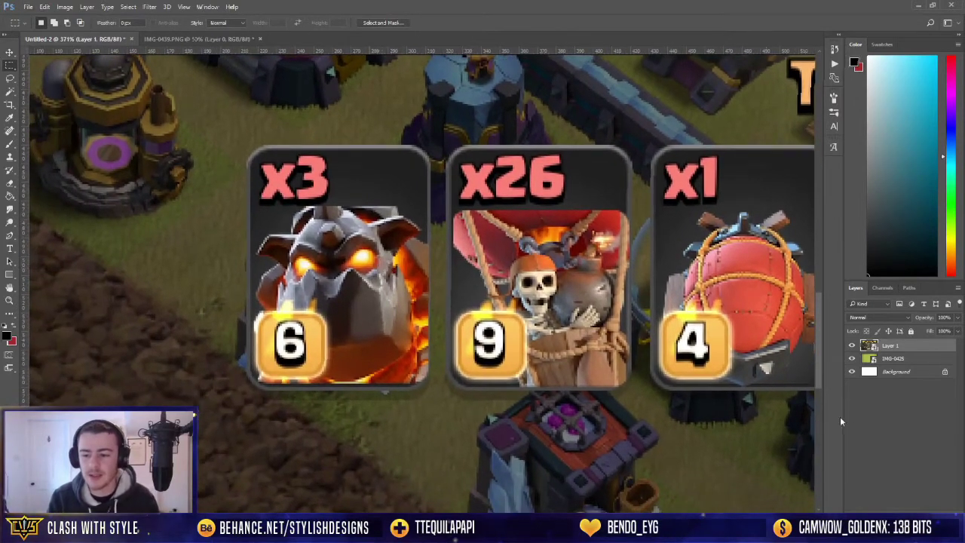
pyautogui.click(10, 274)
pyautogui.click(64, 283)
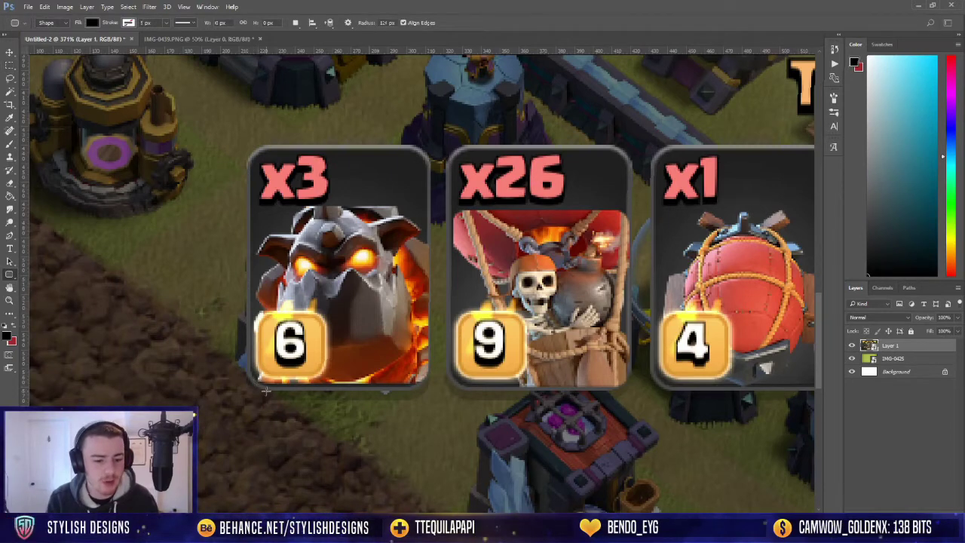
pyautogui.moveTo(247, 390); pyautogui.dragTo(430, 145)
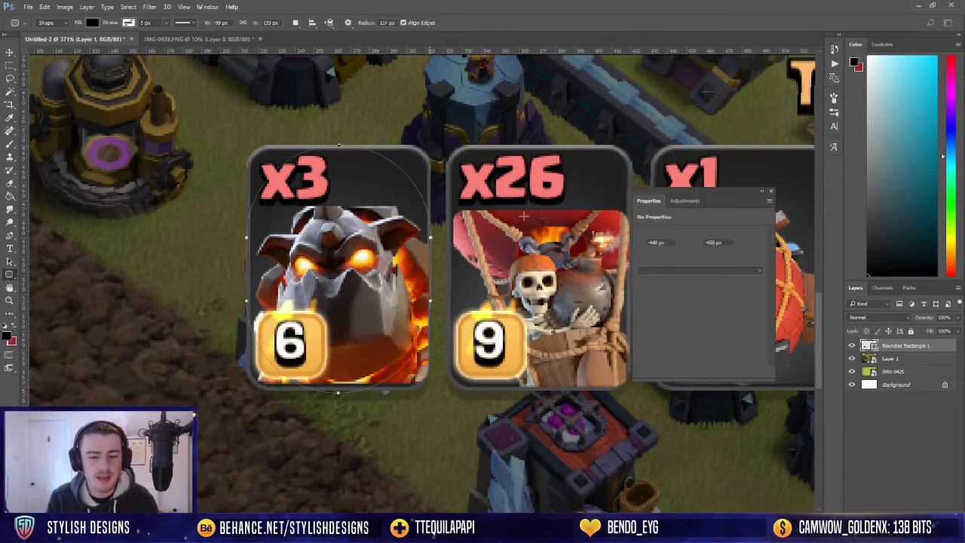
pyautogui.moveTo(640, 303); pyautogui.dragTo(636, 304)
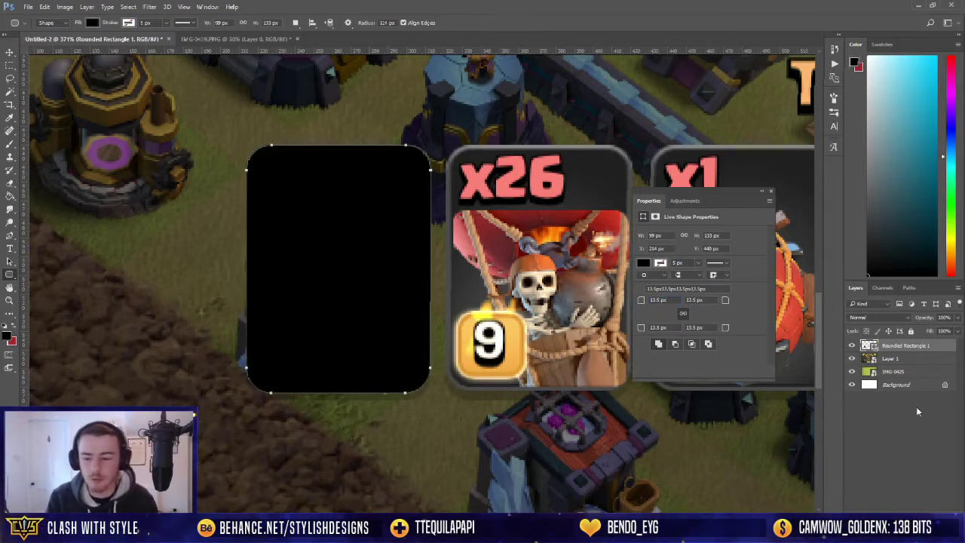
# Lower the rounded rectangle's opacity to 64% and adjust its bottom edge to fit the x3 card beneath.
pyautogui.click(852, 345)
pyautogui.click(852, 345)
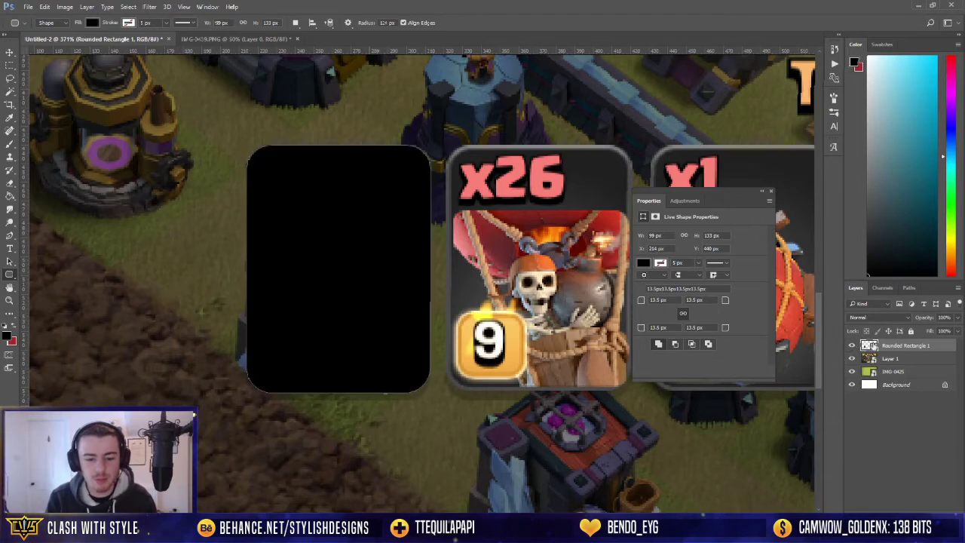
pyautogui.moveTo(919, 323); pyautogui.dragTo(901, 319)
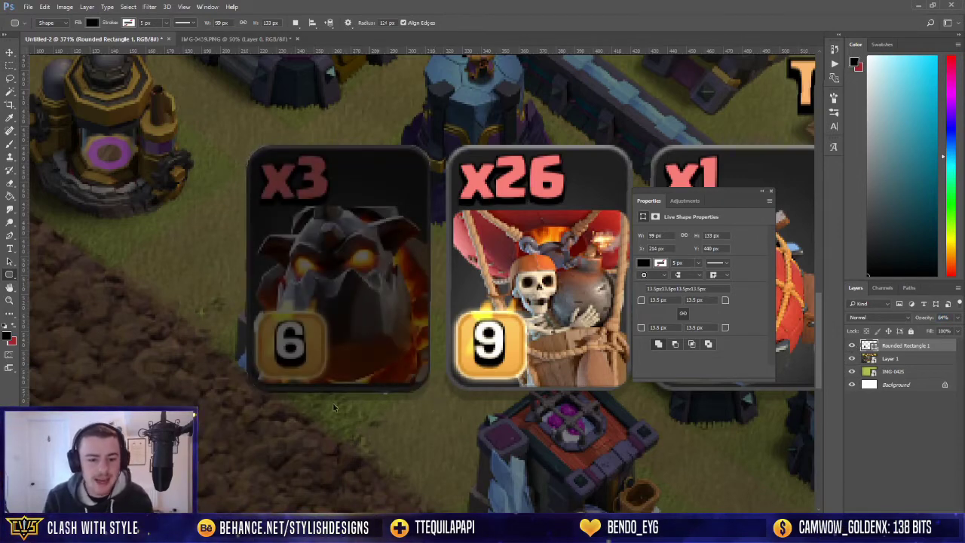
pyautogui.hotkey('ctrl', 't')
pyautogui.moveTo(338, 393); pyautogui.dragTo(339, 390)
pyautogui.press('Return')
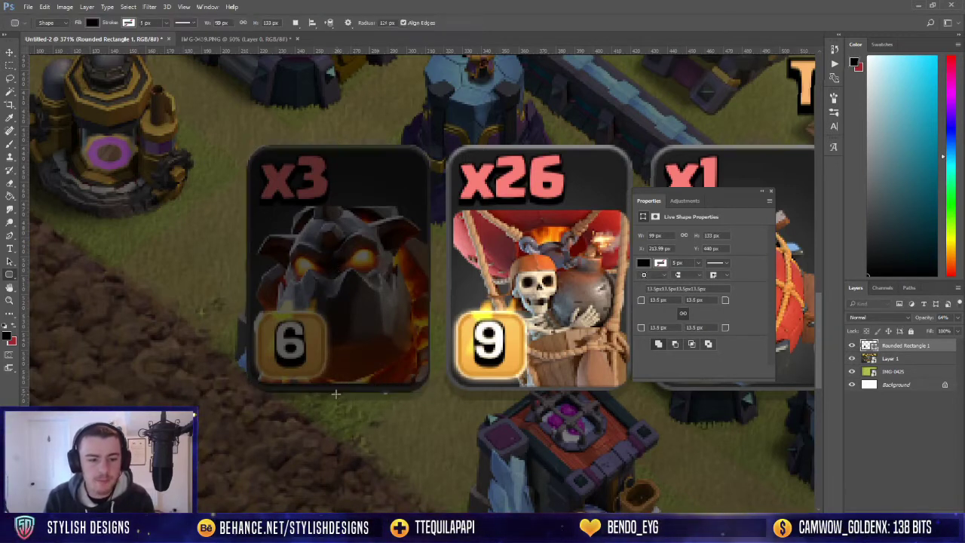
# Check the rectangle's fit over the x3 card, close its shape properties and make it fully opaque again.
pyautogui.scroll(-4, 420, 421)
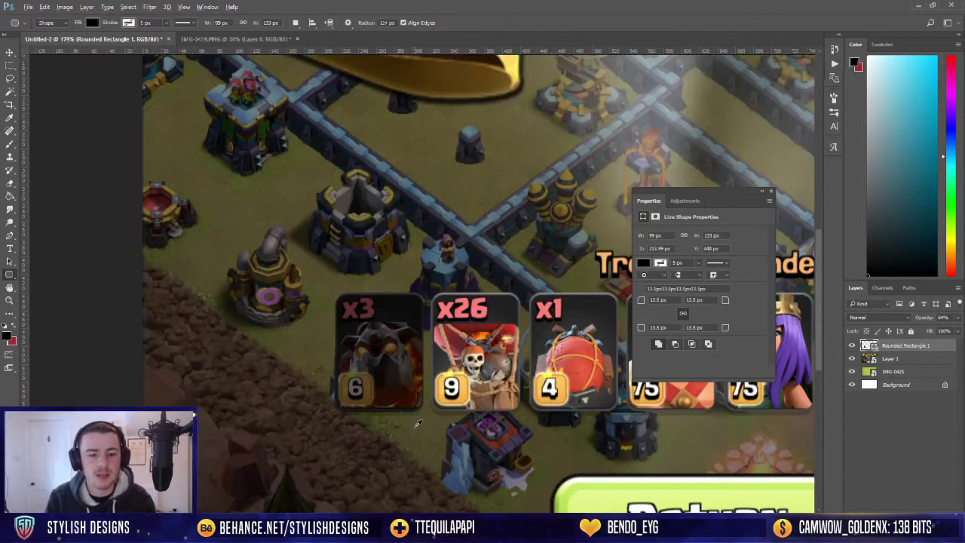
pyautogui.scroll(2, 411, 406)
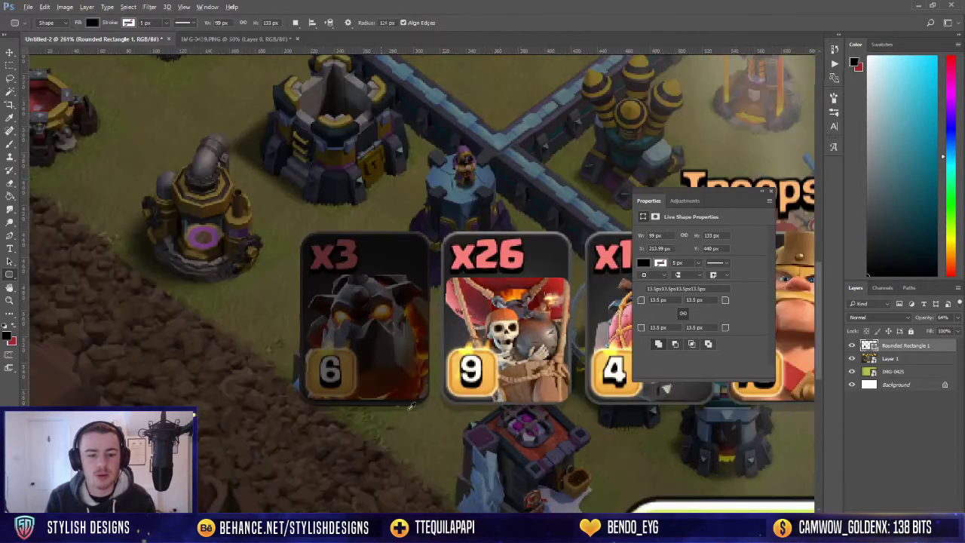
pyautogui.click(769, 193)
pyautogui.moveTo(918, 317); pyautogui.dragTo(945, 316)
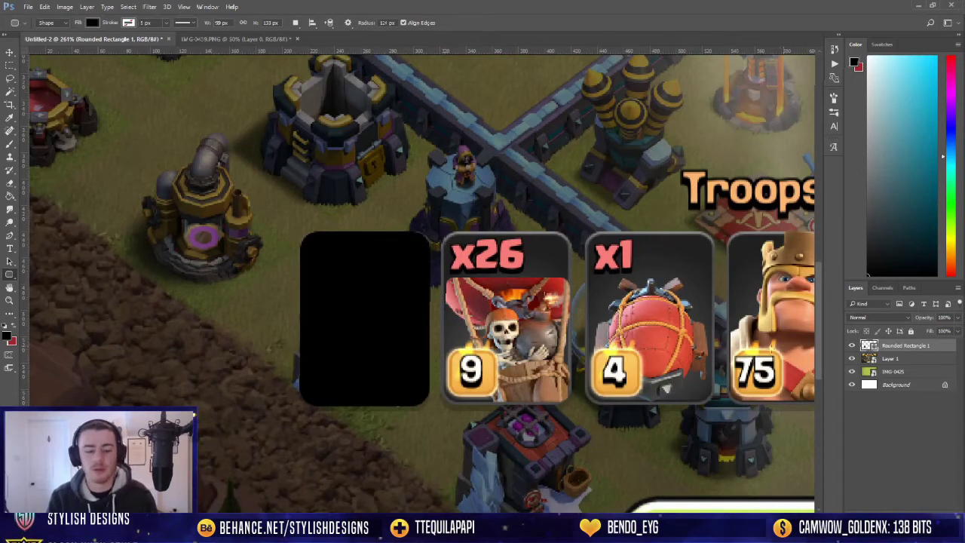
# Load the rounded rectangle's outline as a selection, hide the rectangle layer and make Layer 1 active.
pyautogui.press('v')
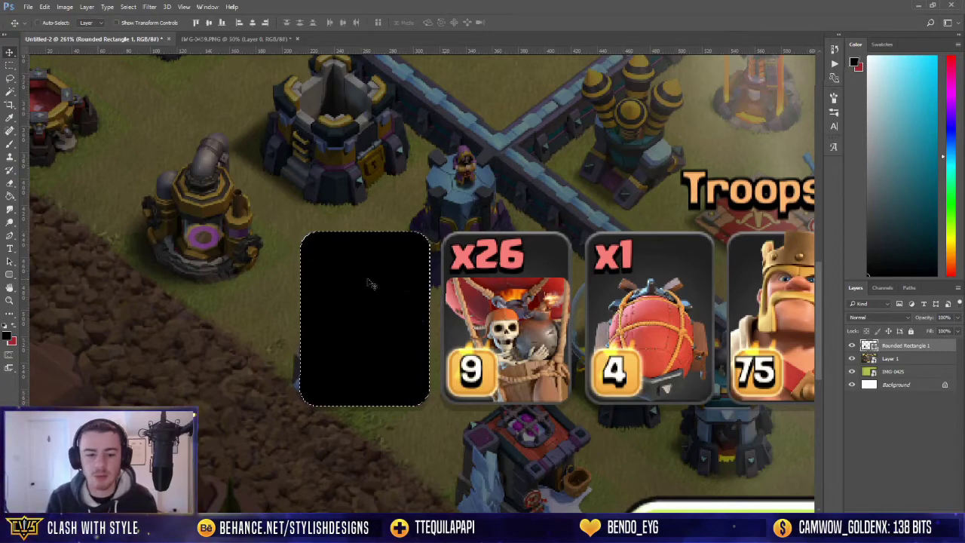
pyautogui.click(852, 345)
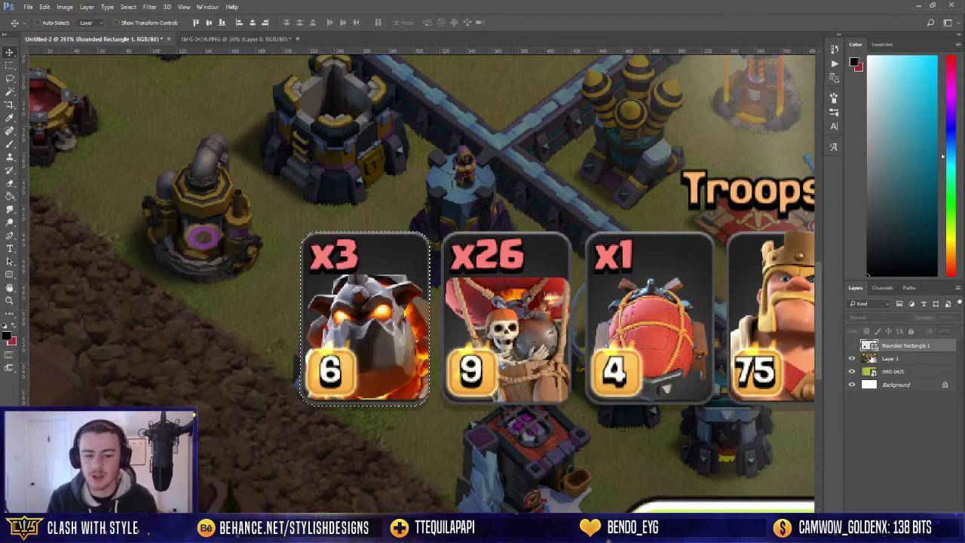
pyautogui.click(879, 359)
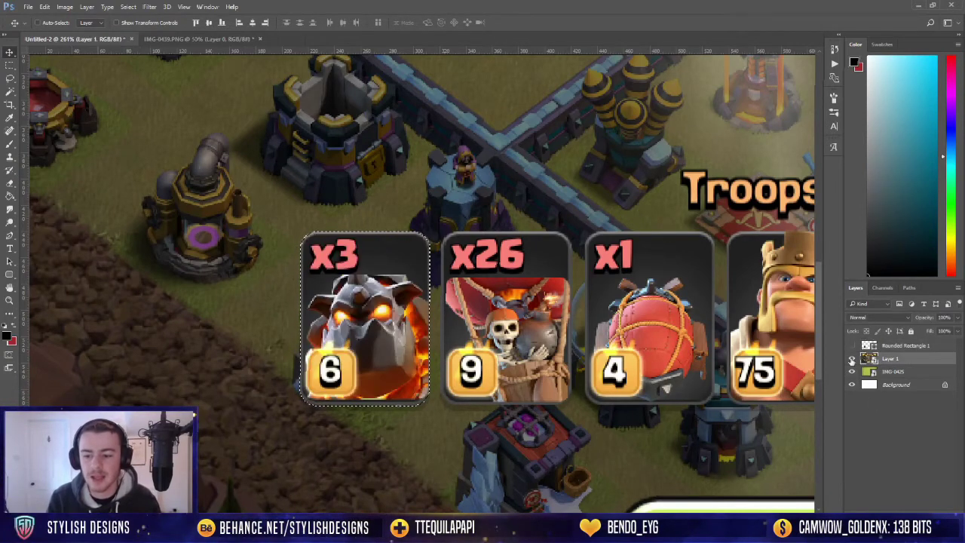
pyautogui.click(852, 359)
pyautogui.click(853, 359)
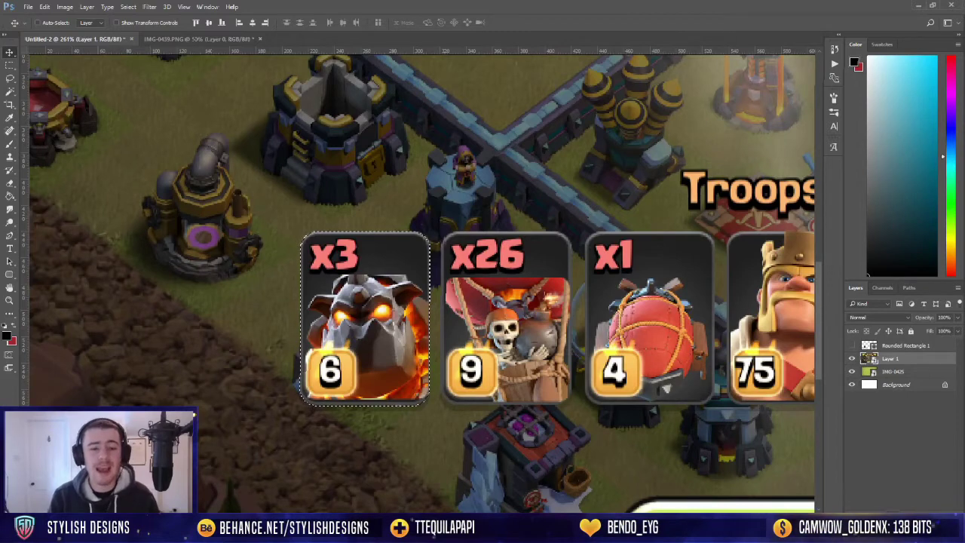
# Mask Layer 1 to the selected x3 card, and convert a duplicate of the masked layer to a smart object.
pyautogui.hotkey('ctrl', 'shift', 'm')
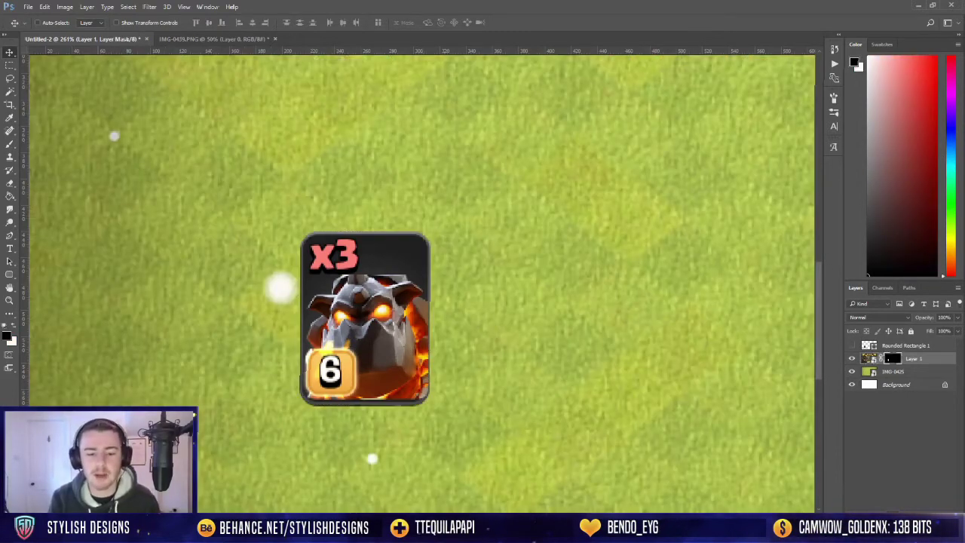
pyautogui.hotkey('ctrl', '1')
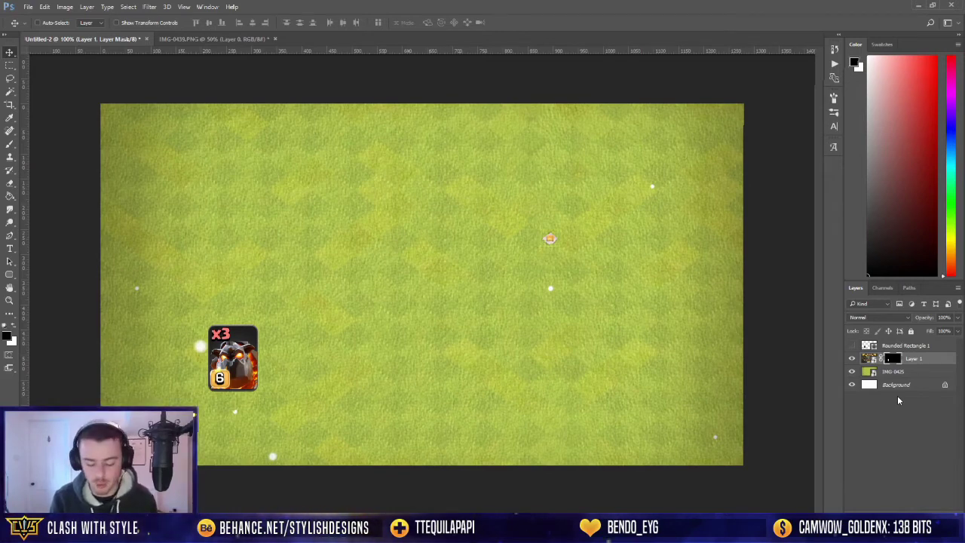
pyautogui.hotkey('ctrl', 'j')
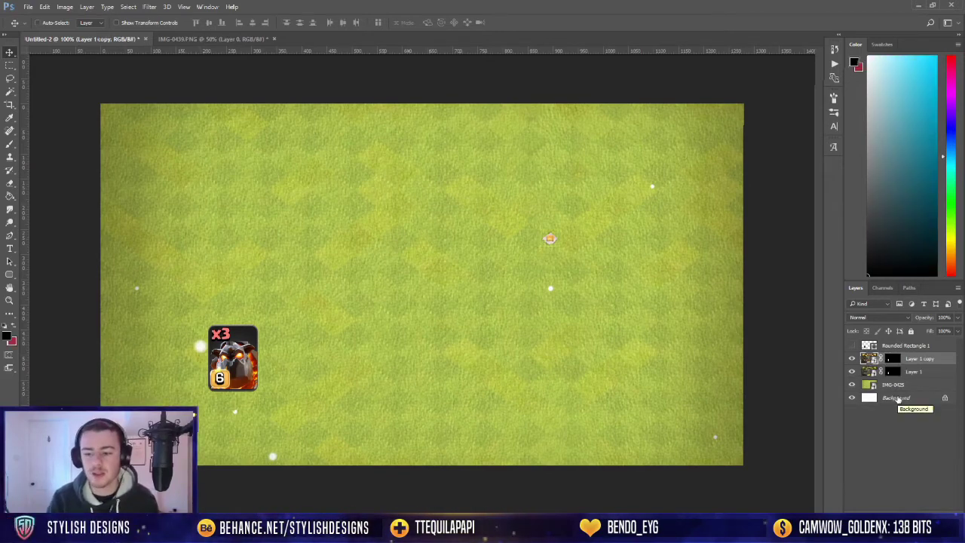
pyautogui.rightClick(909, 359)
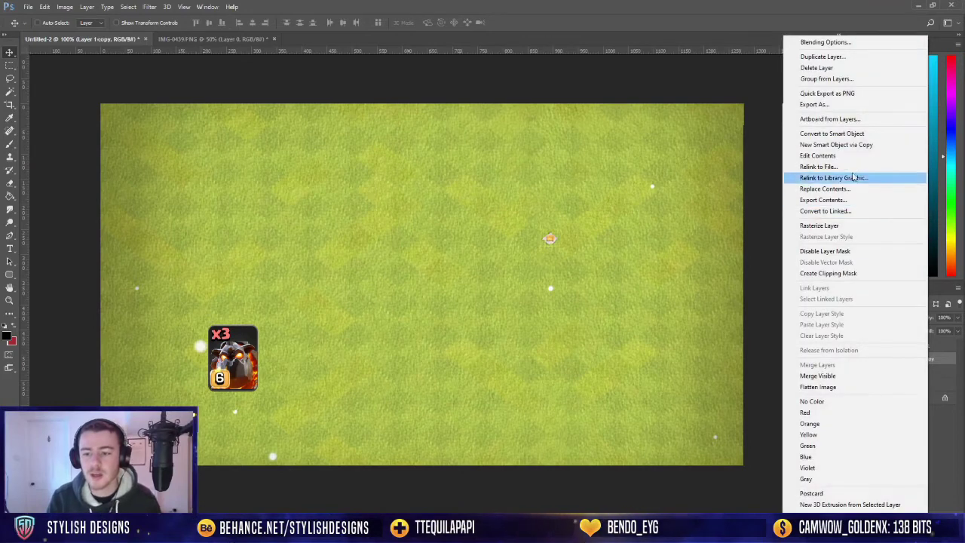
pyautogui.click(852, 136)
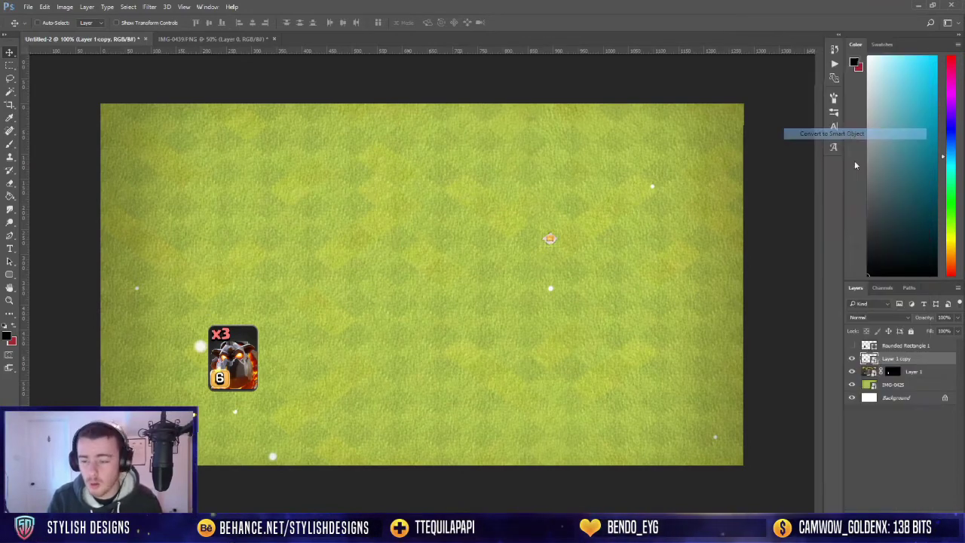
# Delete Layer 1's mask, then show the rounded rectangle again and position it exactly over the x26 card.
pyautogui.rightClick(893, 372)
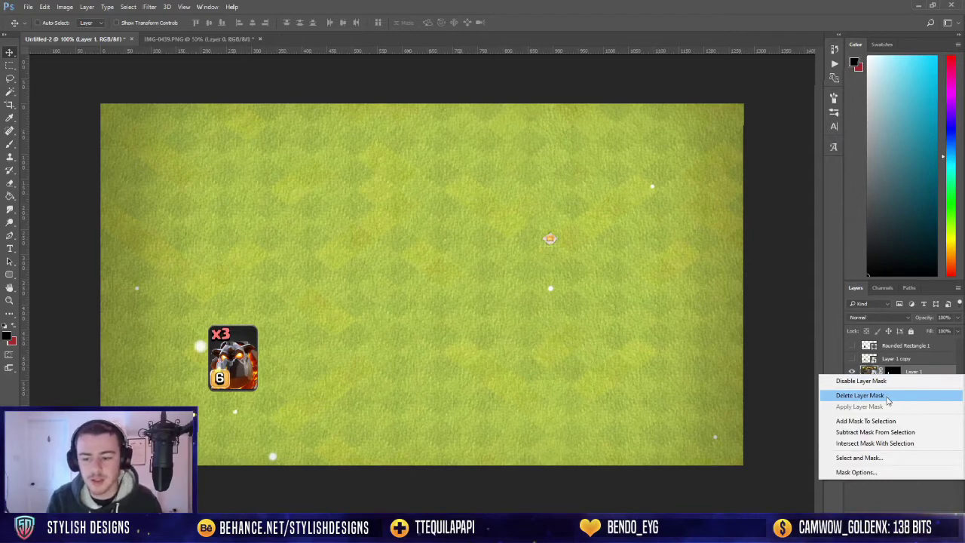
pyautogui.click(860, 395)
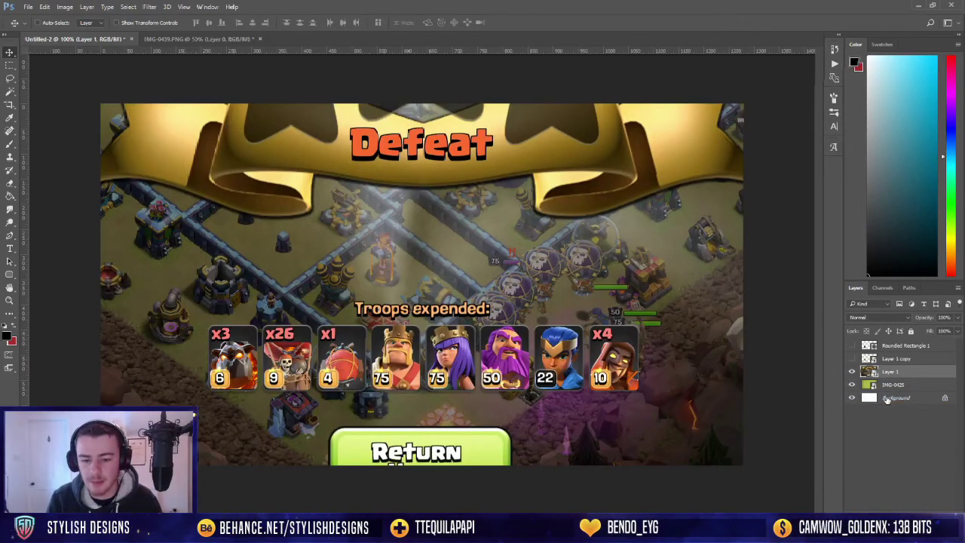
pyautogui.click(852, 346)
pyautogui.click(905, 345)
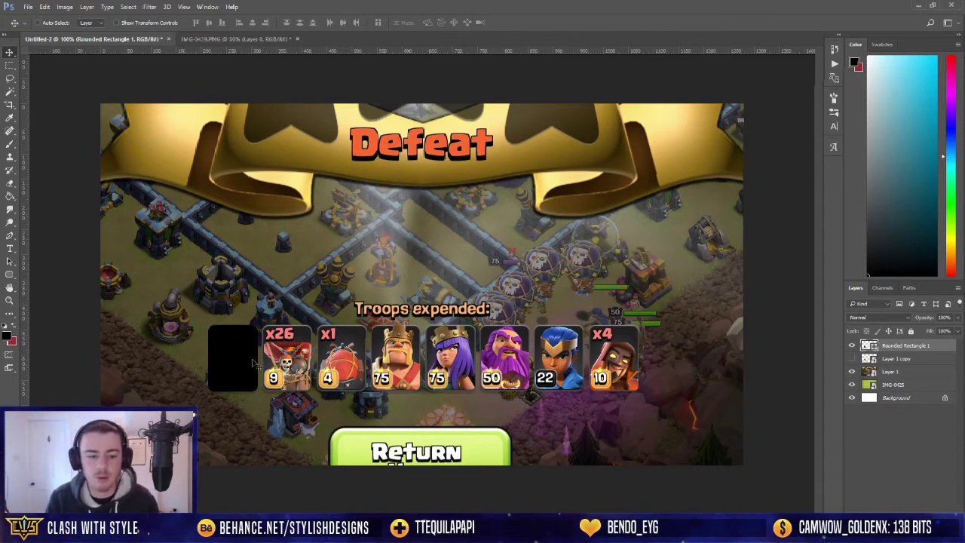
pyautogui.moveTo(253, 363); pyautogui.dragTo(305, 364)
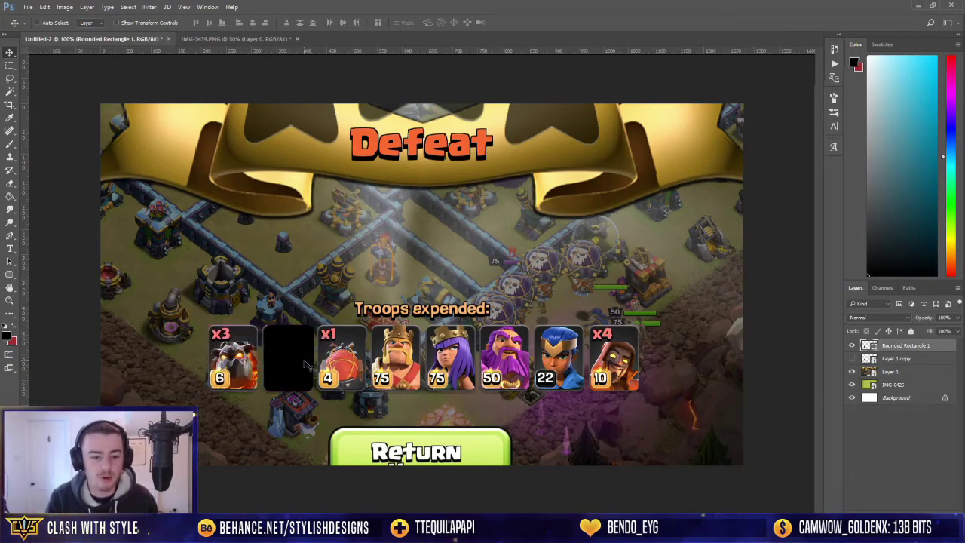
pyautogui.scroll(5, 305, 364)
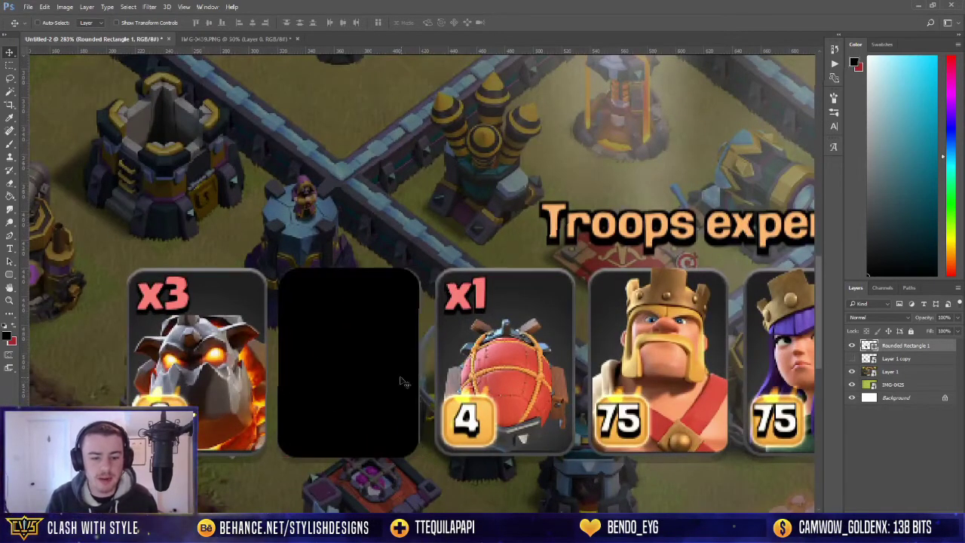
pyautogui.press('Right')
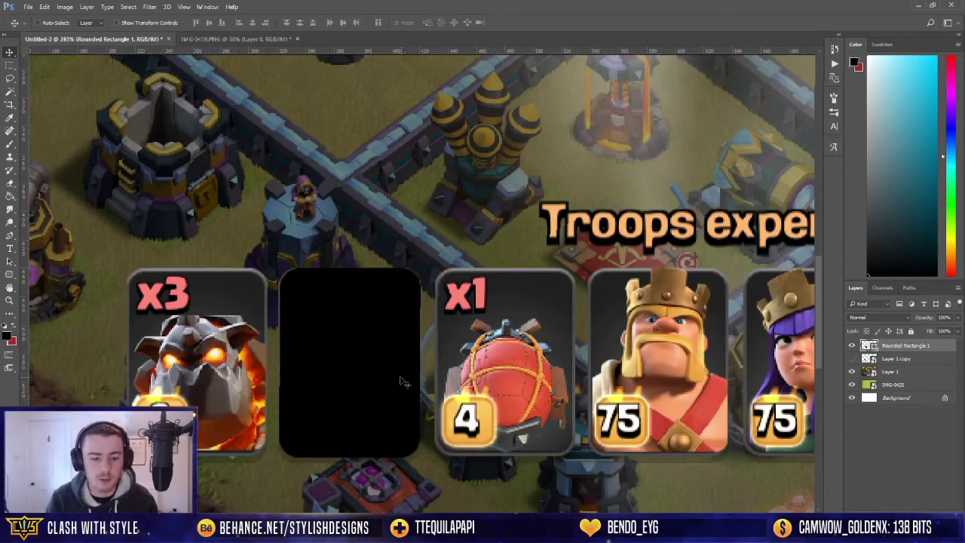
# Load the rounded rectangle's outline as a selection, hide the rectangle and mask Layer 1 to the x26 card.
pyautogui.keyDown('ctrl'); pyautogui.click(868, 345); pyautogui.keyUp('ctrl')
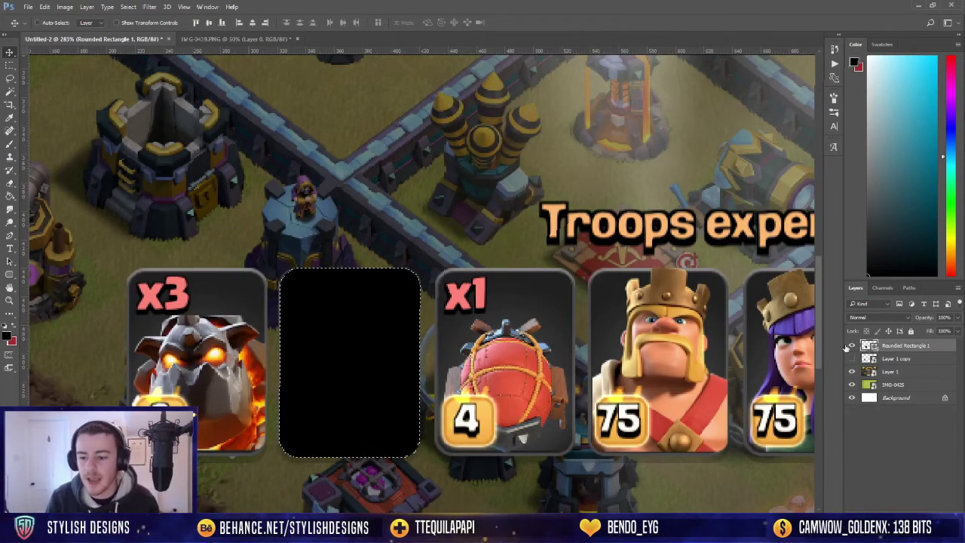
pyautogui.click(852, 345)
pyautogui.click(901, 372)
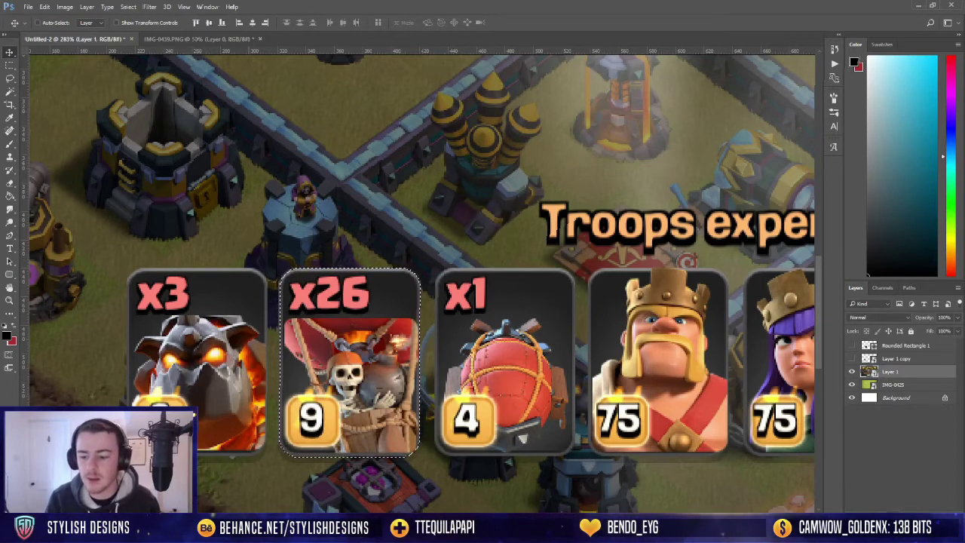
pyautogui.click(887, 520)
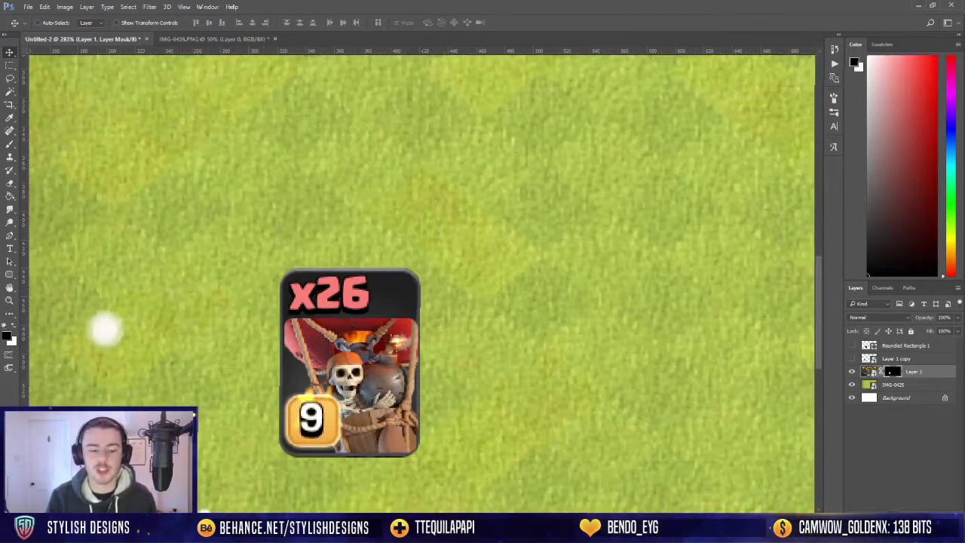
# Duplicate the masked x26 card layer and convert the copy to a smart object.
pyautogui.click(935, 373)
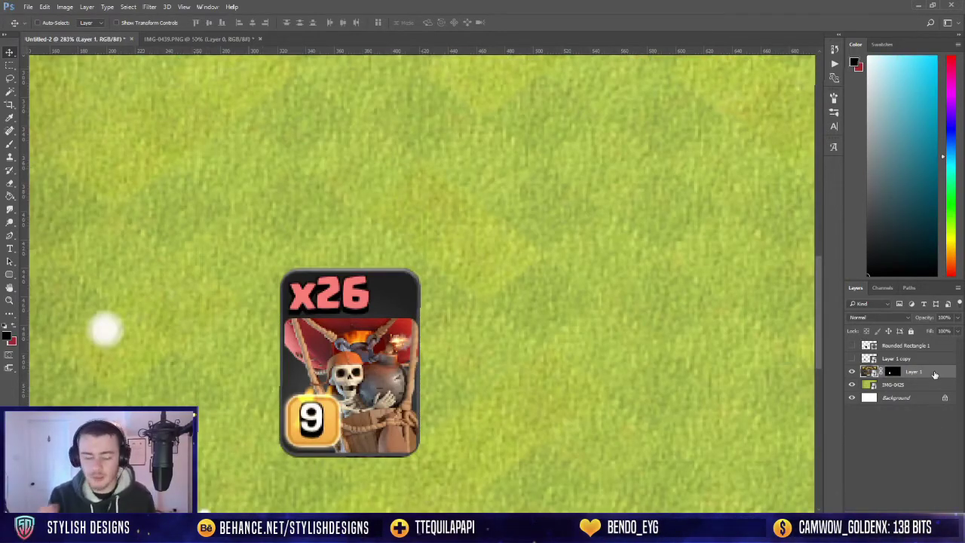
pyautogui.hotkey('ctrl', 'j')
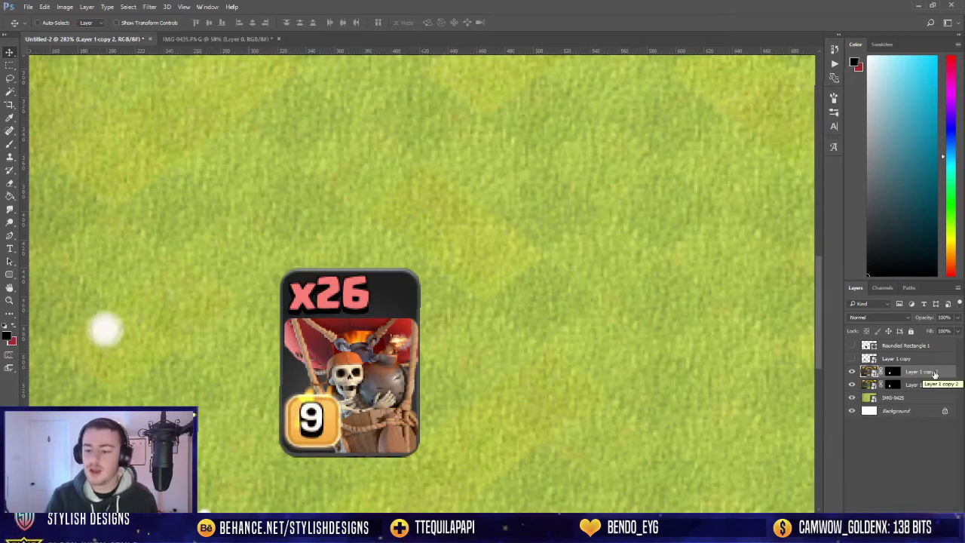
pyautogui.rightClick(935, 374)
pyautogui.click(862, 131)
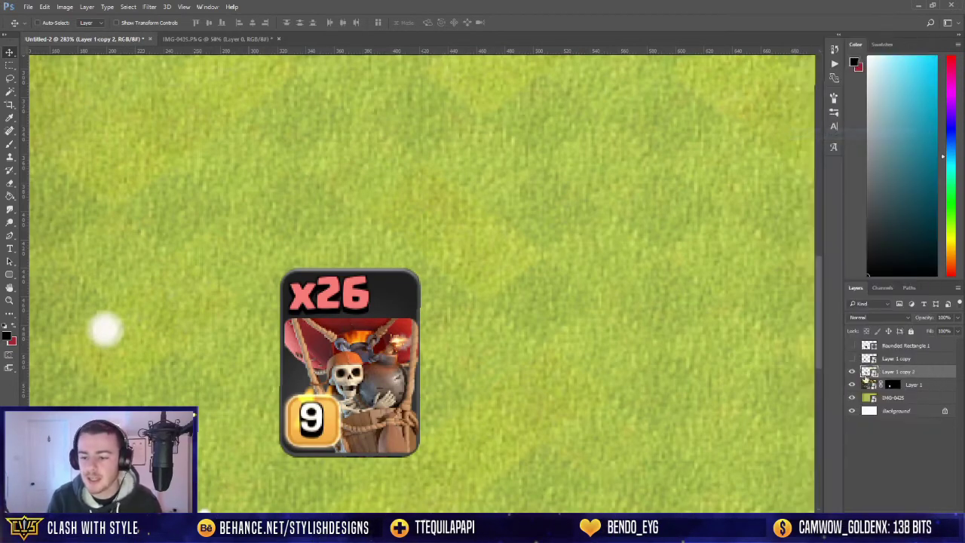
# Remove Layer 1's x26 card mask and move the rounded rectangle over the x1 card.
pyautogui.rightClick(882, 385)
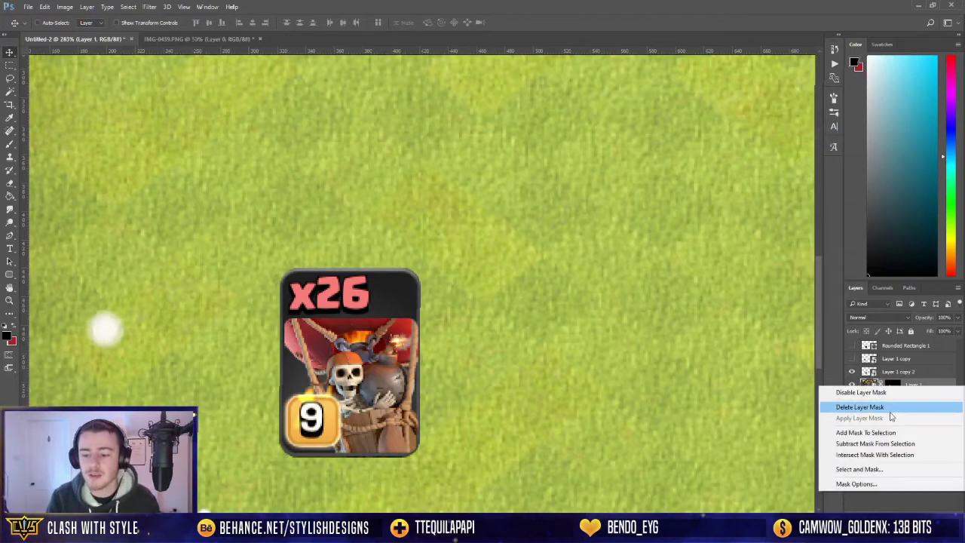
pyautogui.click(890, 404)
pyautogui.click(875, 345)
pyautogui.scroll(-1, 467, 351)
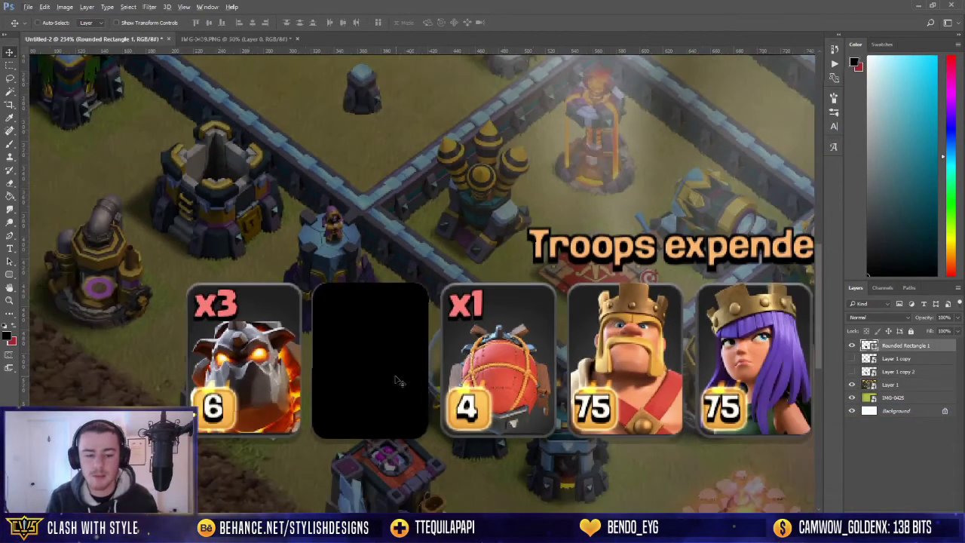
pyautogui.moveTo(400, 379); pyautogui.dragTo(524, 381)
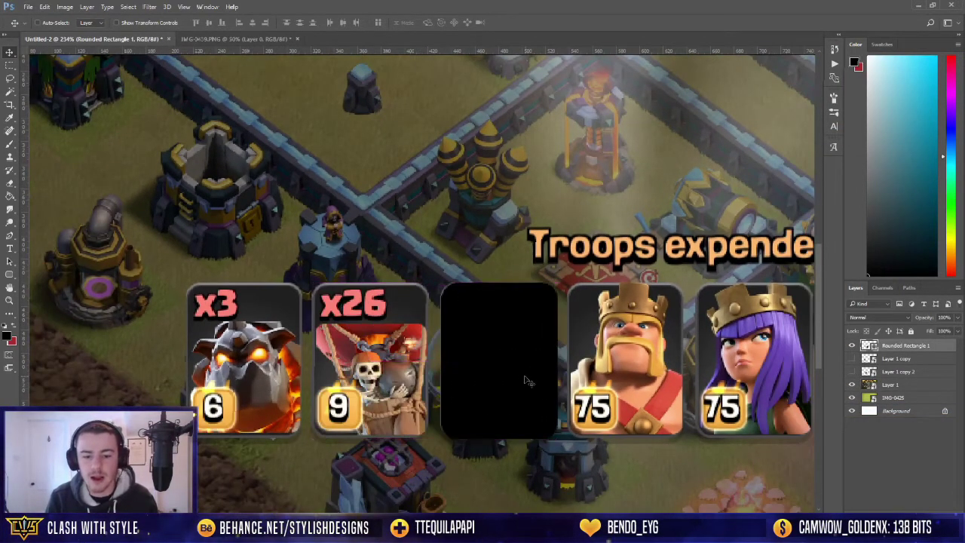
# Hide the rounded rectangle after loading its outline as a selection, and mask Layer 1 to the x1 card.
pyautogui.keyDown('ctrl'); pyautogui.click(869, 345); pyautogui.keyUp('ctrl')
pyautogui.click(852, 345)
pyautogui.click(898, 385)
# Duplicate the masked x1 card layer and convert the copy to a smart object.
pyautogui.hotkey('ctrl', 'j')
pyautogui.click(852, 398)
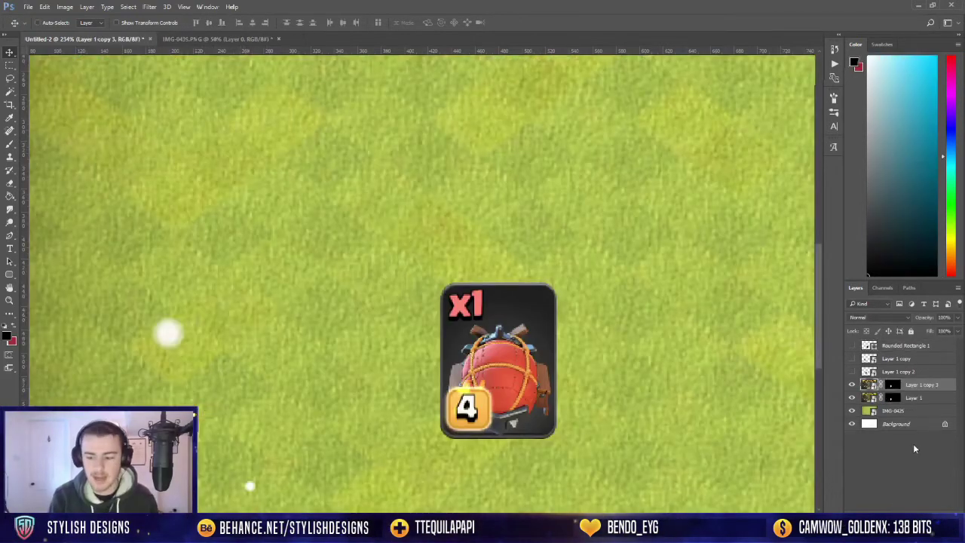
pyautogui.rightClick(897, 385)
pyautogui.click(867, 134)
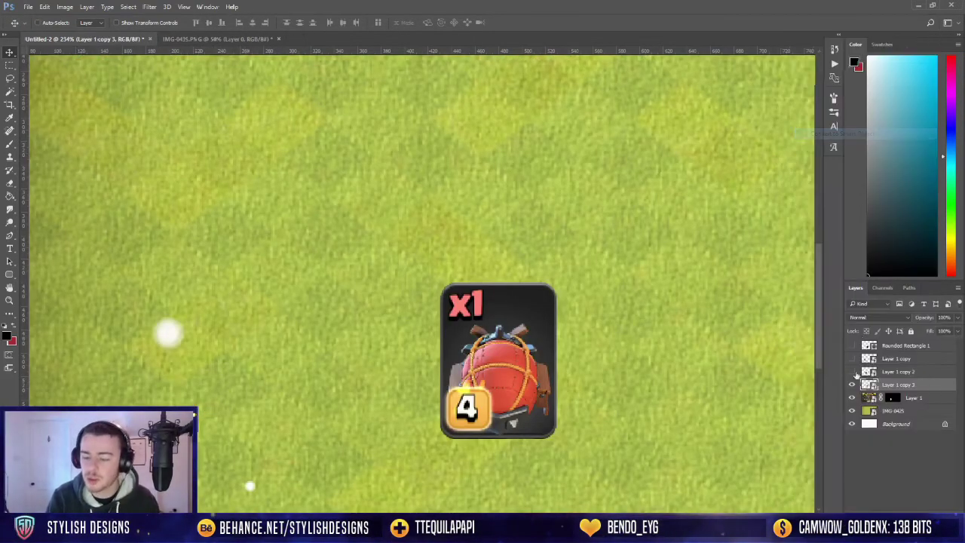
# Remove Layer 1's x1 card mask and fit the redisplayed rounded rectangle over the x4 card.
pyautogui.rightClick(887, 399)
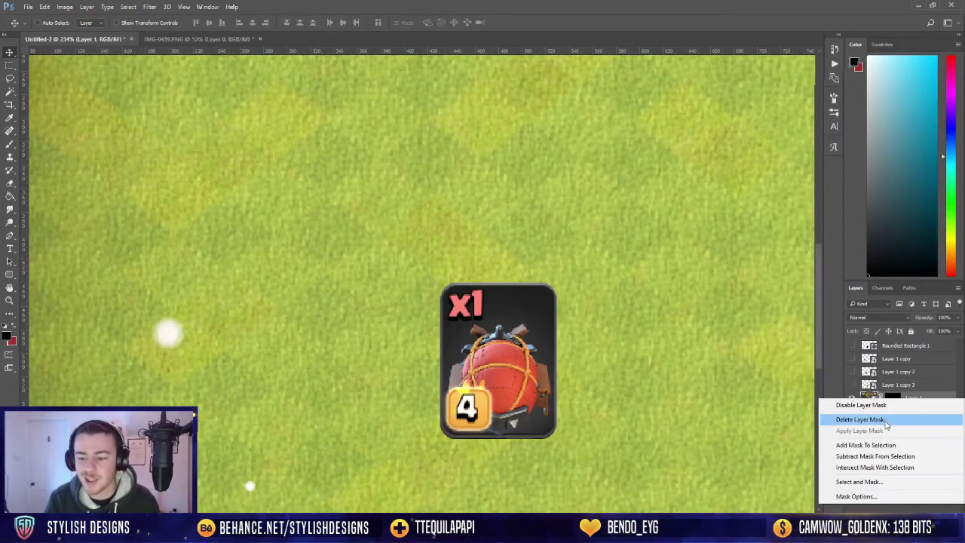
pyautogui.click(856, 416)
pyautogui.click(853, 345)
pyautogui.hotkey('ctrl', '0')
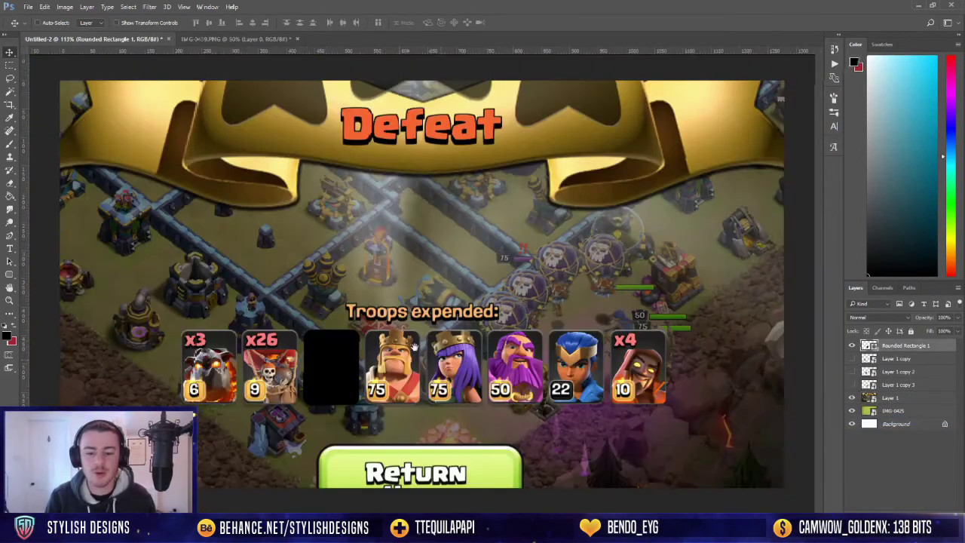
pyautogui.moveTo(413, 346); pyautogui.dragTo(719, 349)
pyautogui.scroll(3, 724, 389)
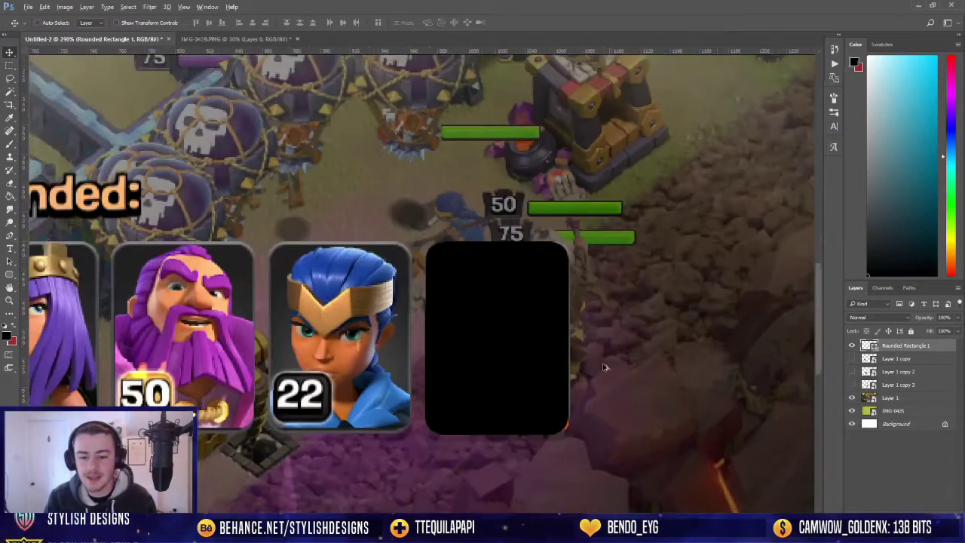
pyautogui.scroll(1, 603, 368)
pyautogui.press('Right')
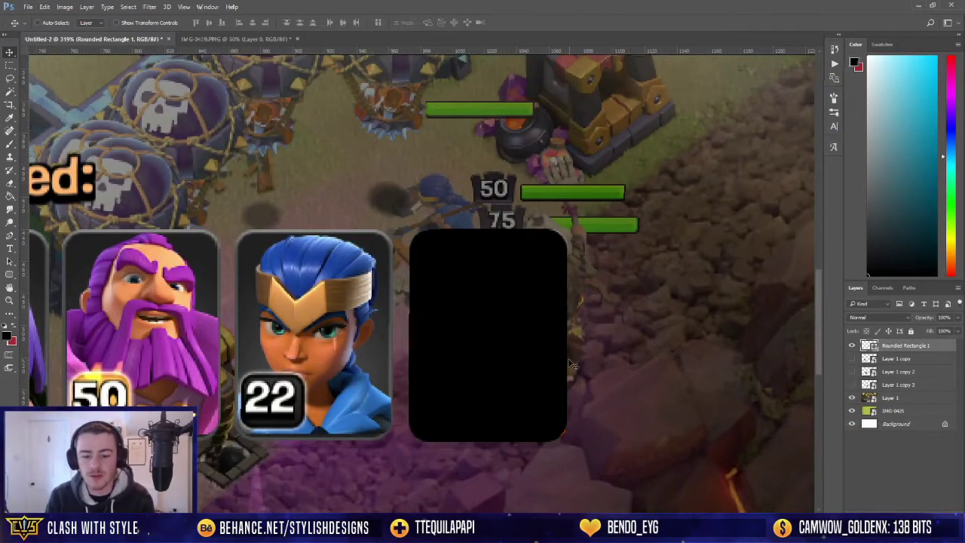
# Use the rounded rectangle's outline to mask Layer 1 to the x4 card, keeping the rectangle layer hidden.
pyautogui.keyDown('ctrl'); pyautogui.click(869, 348); pyautogui.keyUp('ctrl')
pyautogui.click(853, 345)
pyautogui.click(884, 401)
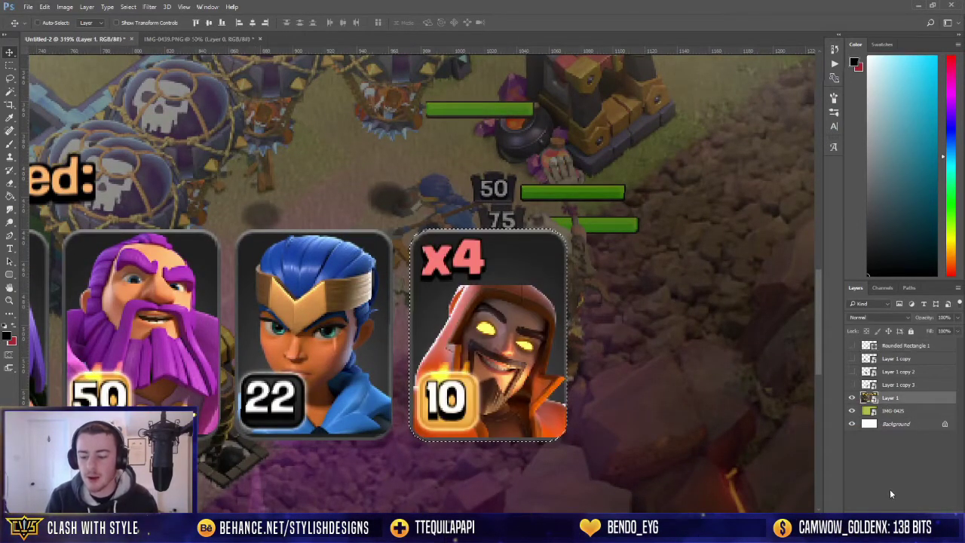
pyautogui.click(892, 518)
# Convert the masked x4 card layer itself to a smart object, without duplicating it.
pyautogui.rightClick(914, 402)
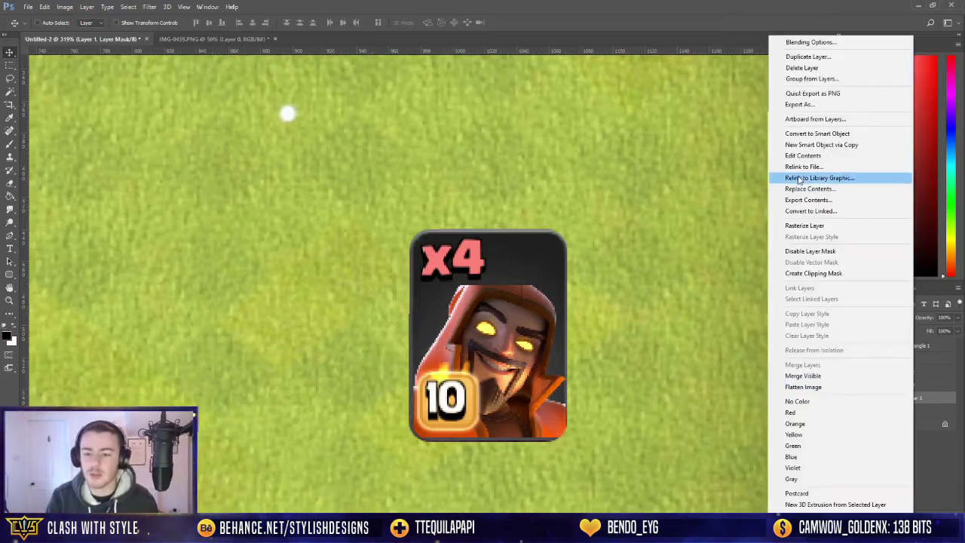
pyautogui.click(822, 134)
pyautogui.scroll(-5, 577, 325)
pyautogui.scroll(-3, 576, 325)
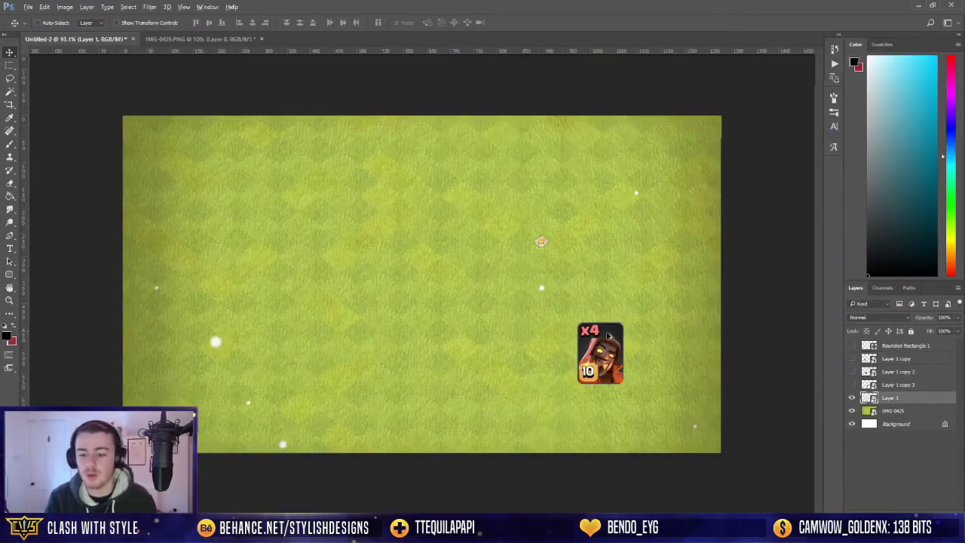
# Show the three hidden card copies and select all four troop card layers together.
pyautogui.click(852, 359)
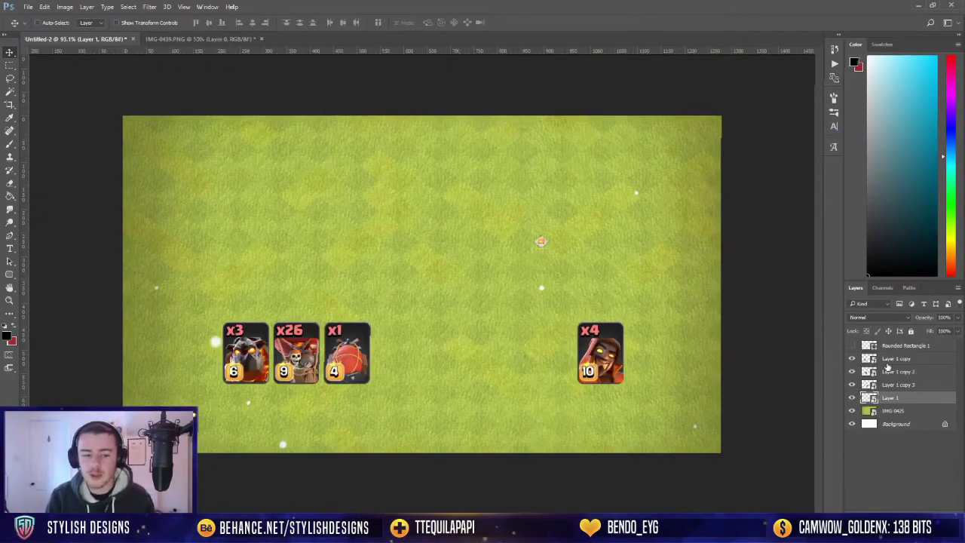
pyautogui.click(895, 362)
pyautogui.keyDown('shift'); pyautogui.click(897, 385); pyautogui.keyUp('shift')
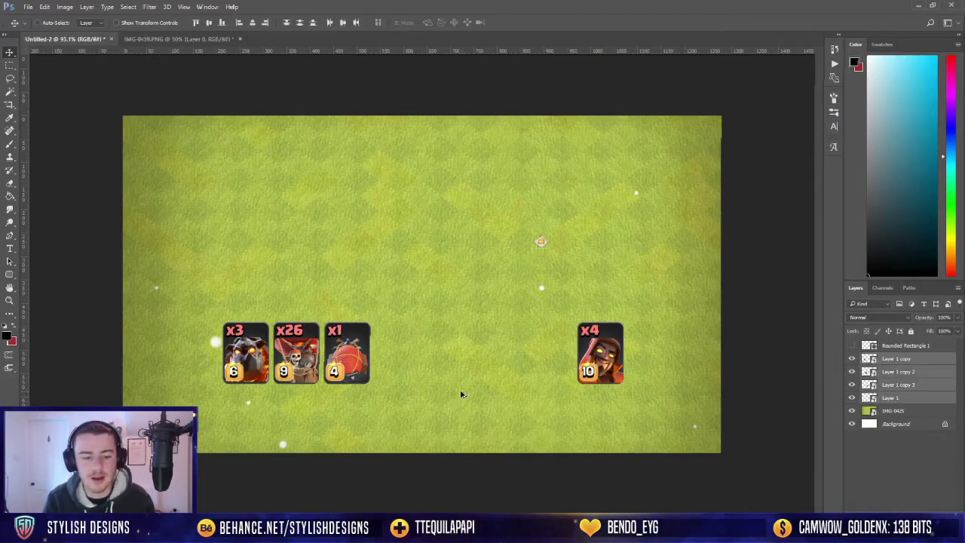
# Select the whole canvas and align the four troop cards to its vertical center.
pyautogui.scroll(-3, 462, 394)
pyautogui.scroll(3, 463, 394)
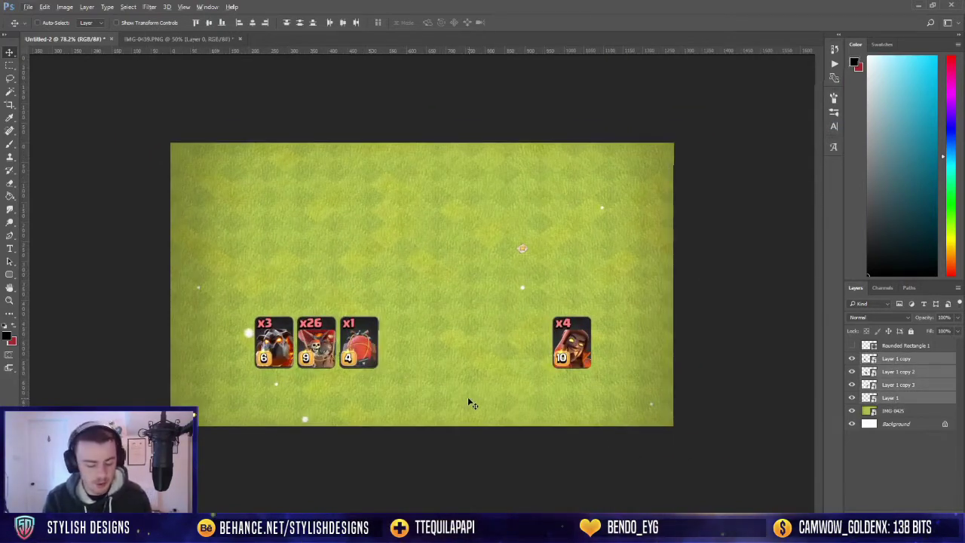
pyautogui.press('ctrl')
pyautogui.press('ctrl')
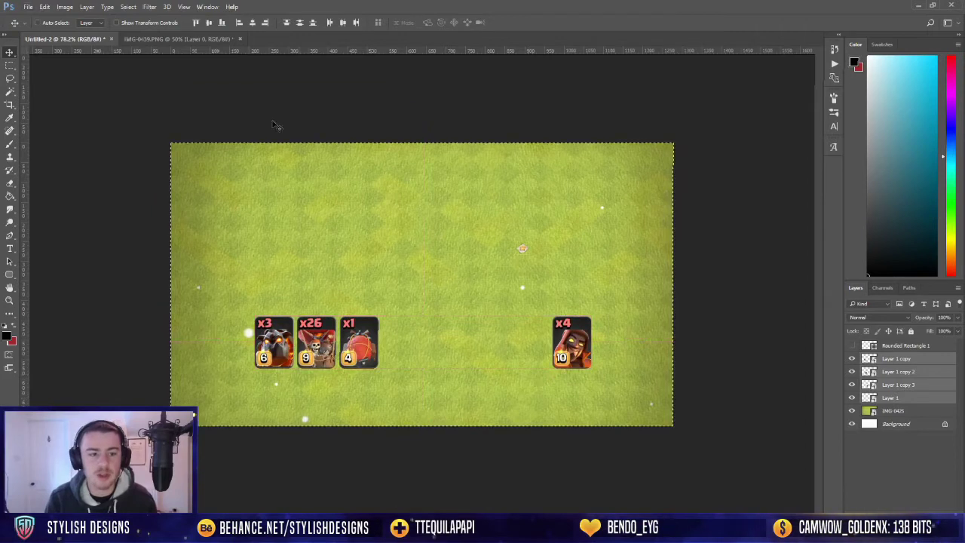
pyautogui.hotkey('ctrl', 'a')
pyautogui.click(208, 21)
pyautogui.hotkey('ctrl', 'z')
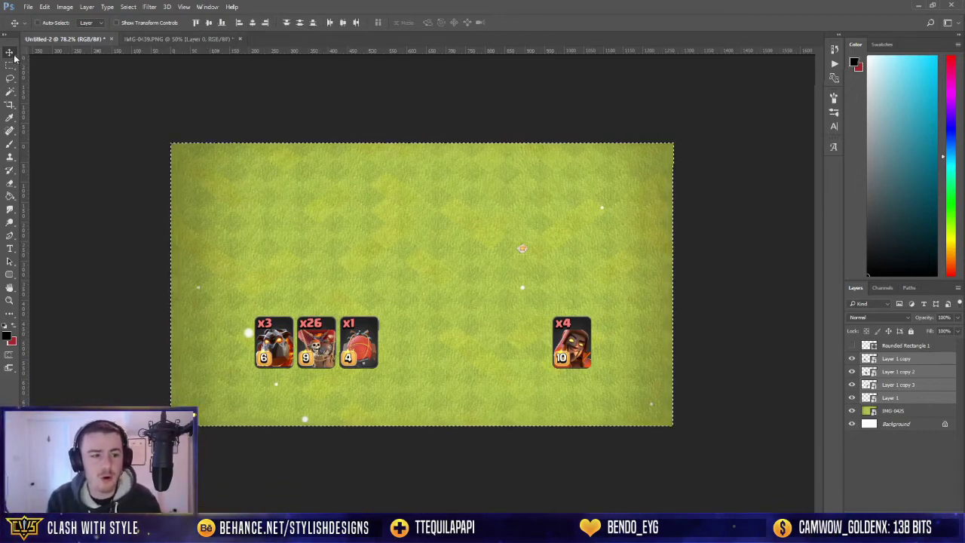
pyautogui.click(209, 23)
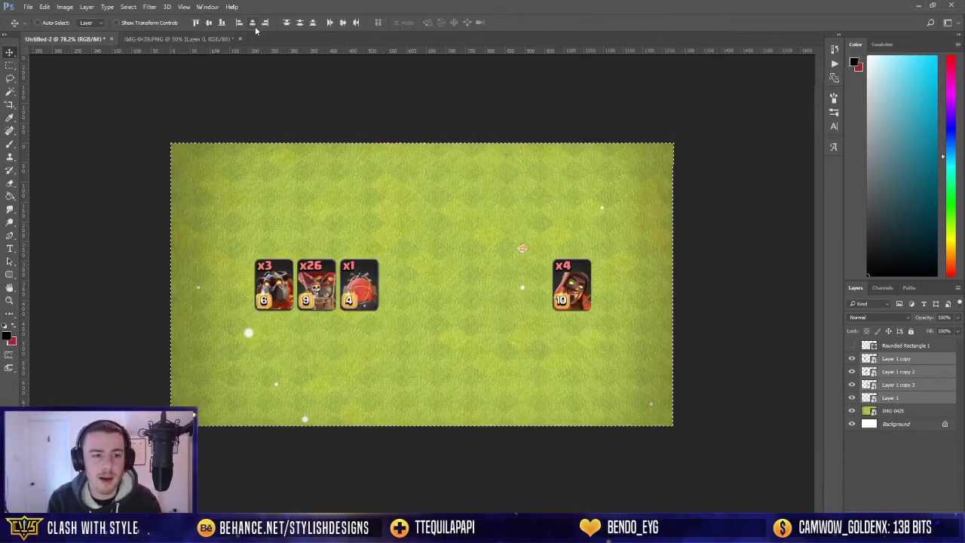
# Align the four troop cards to the canvas's horizontal center and clear the selection.
pyautogui.click(252, 22)
pyautogui.hotkey('ctrl', 'd')
pyautogui.press('m')
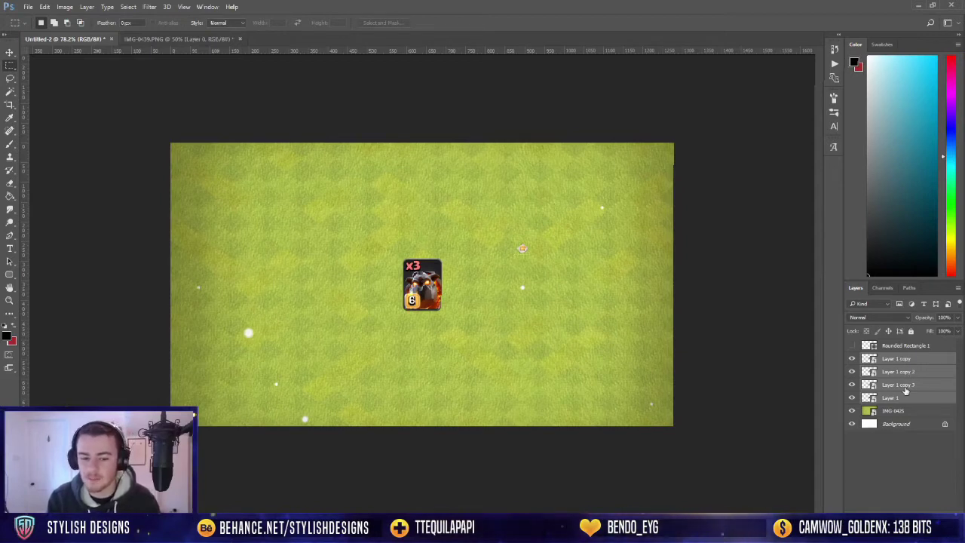
# Group the four card layers and scale the group up from its center to nearly twice its size.
pyautogui.hotkey('ctrl', 'g')
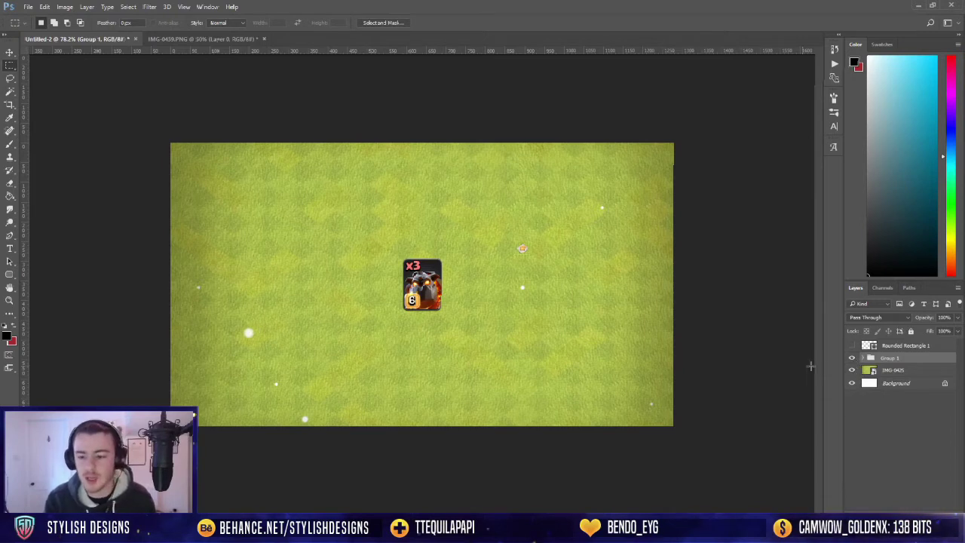
pyautogui.hotkey('ctrl', 't')
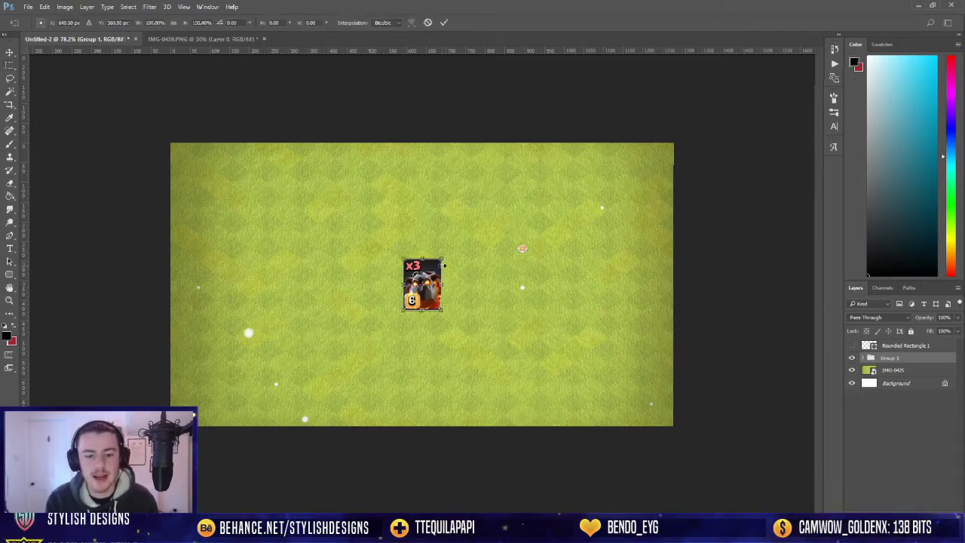
pyautogui.moveTo(443, 259); pyautogui.dragTo(474, 252)
pyautogui.press('m')
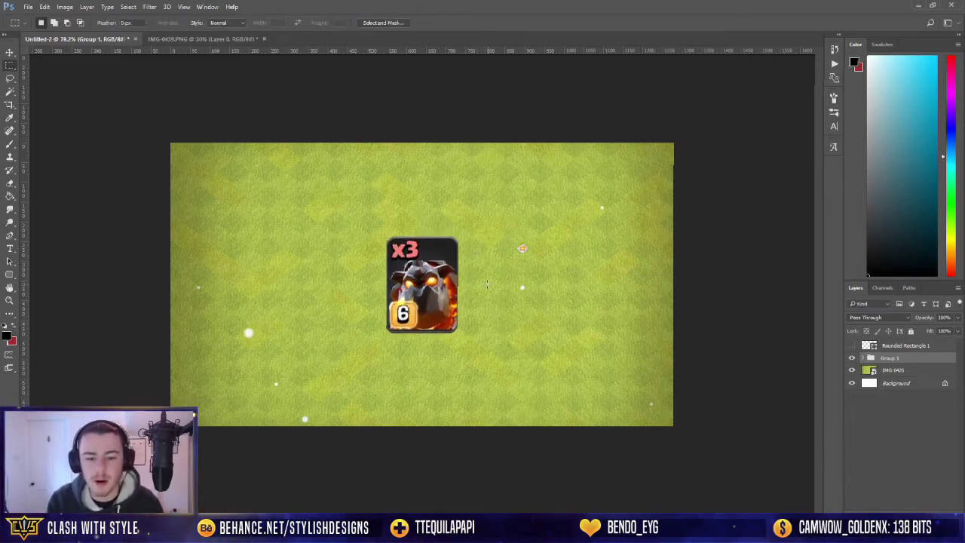
# Expand the card group and select the x3 card layer inside it.
pyautogui.click(865, 358)
pyautogui.click(904, 370)
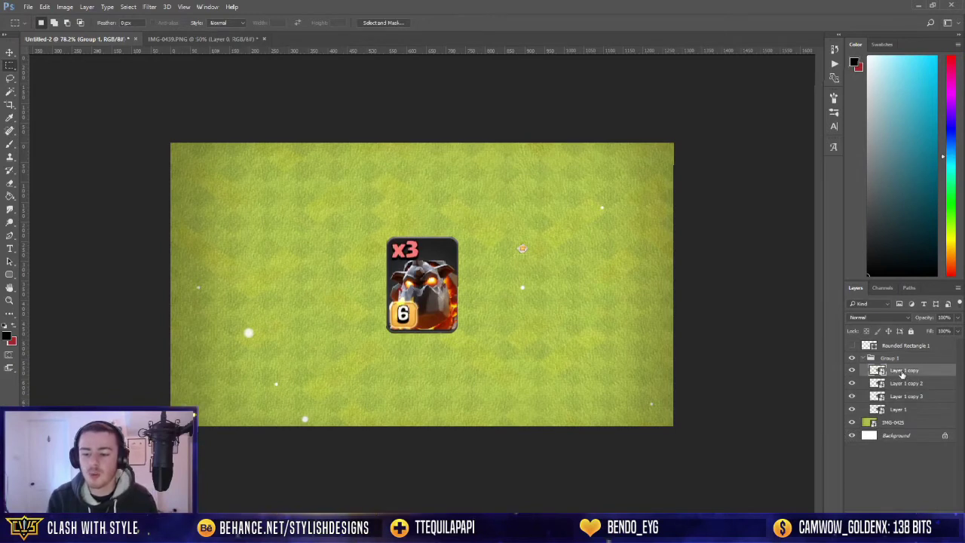
pyautogui.press('v')
pyautogui.moveTo(473, 321); pyautogui.dragTo(403, 313)
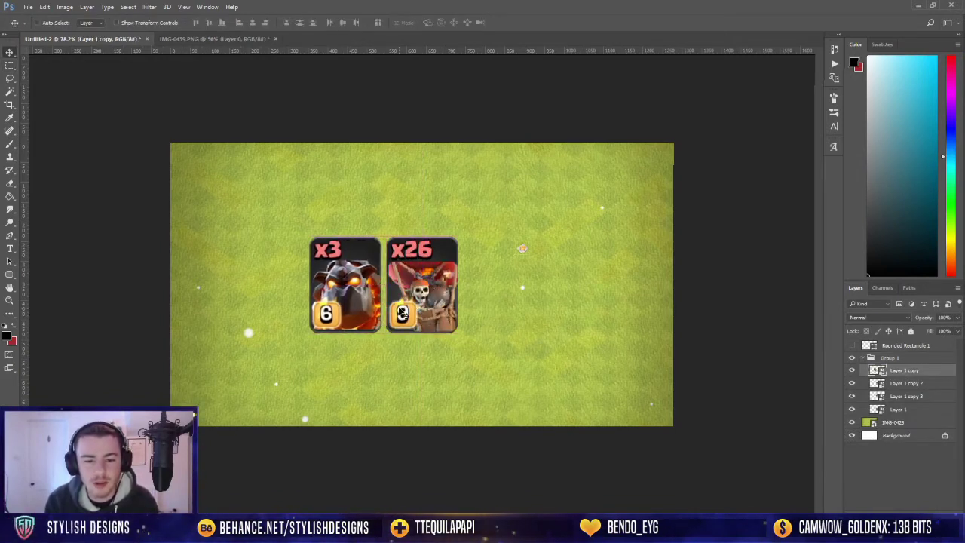
pyautogui.hotkey('ctrl', 'z')
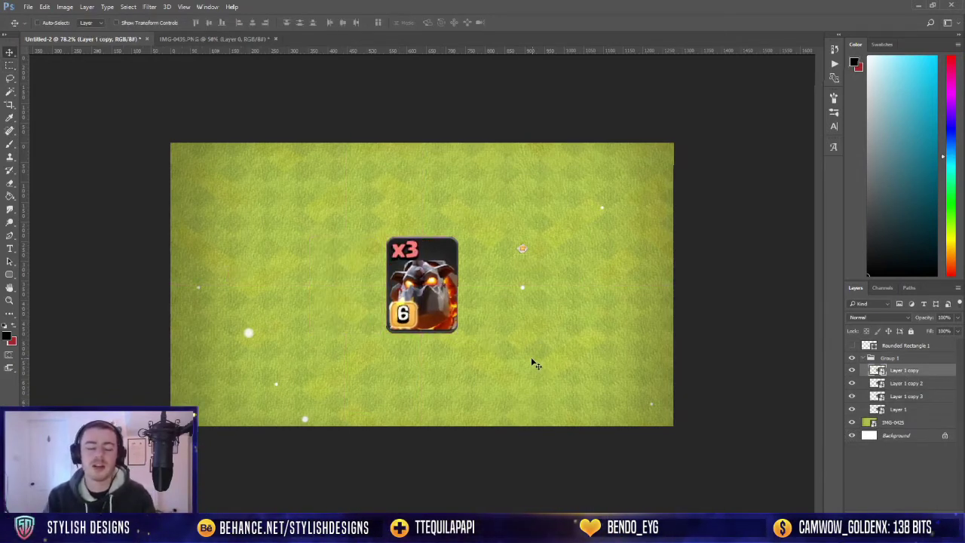
# Apply Smart Sharpen to the x3 card with amount 250%, radius 1.0 px, noise reduction 60% and Gaussian Blur removal, and collapse its filter list.
pyautogui.hotkey('alt', 't')
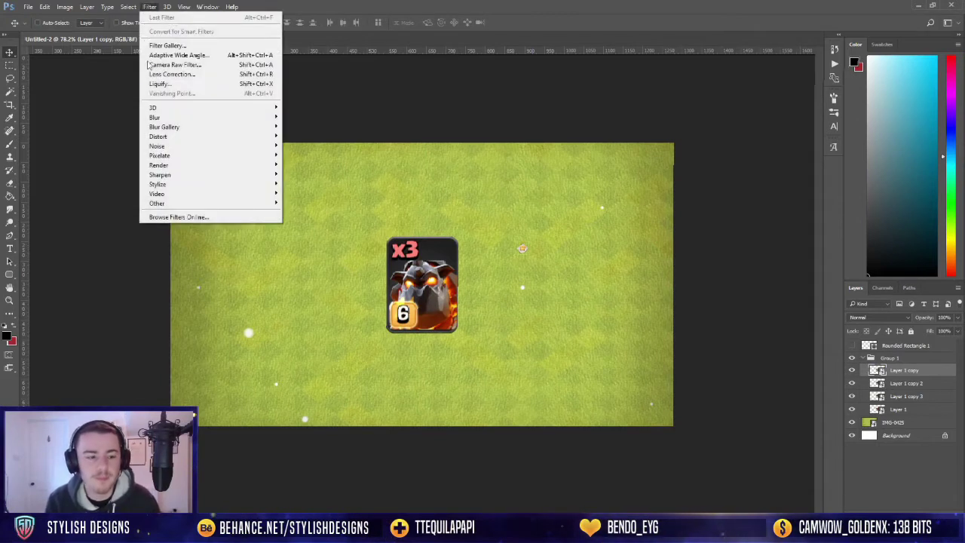
pyautogui.moveTo(172, 176)
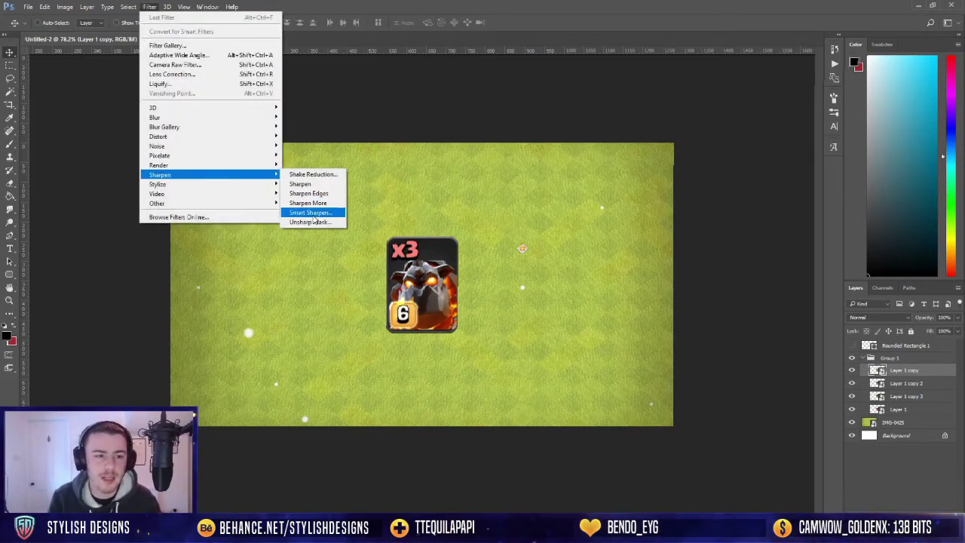
pyautogui.click(311, 214)
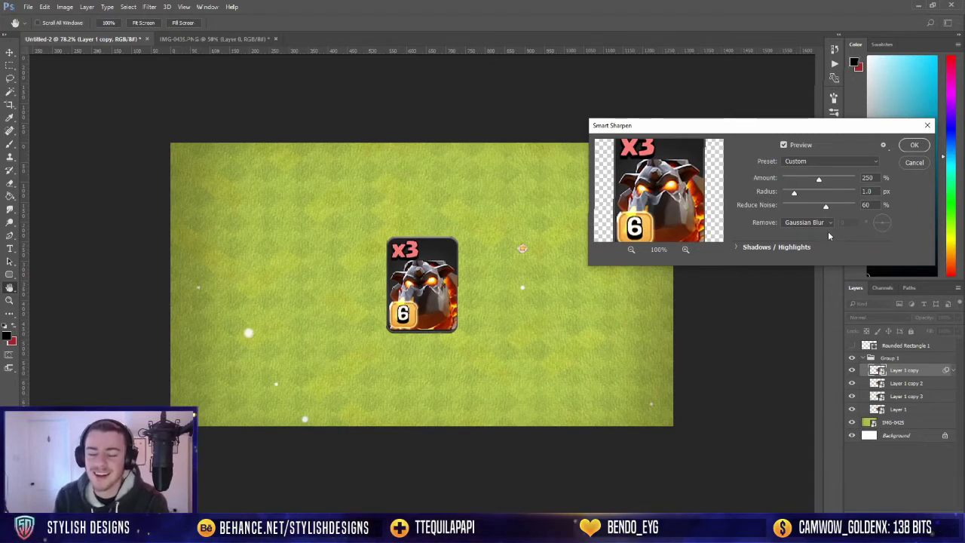
pyautogui.click(913, 146)
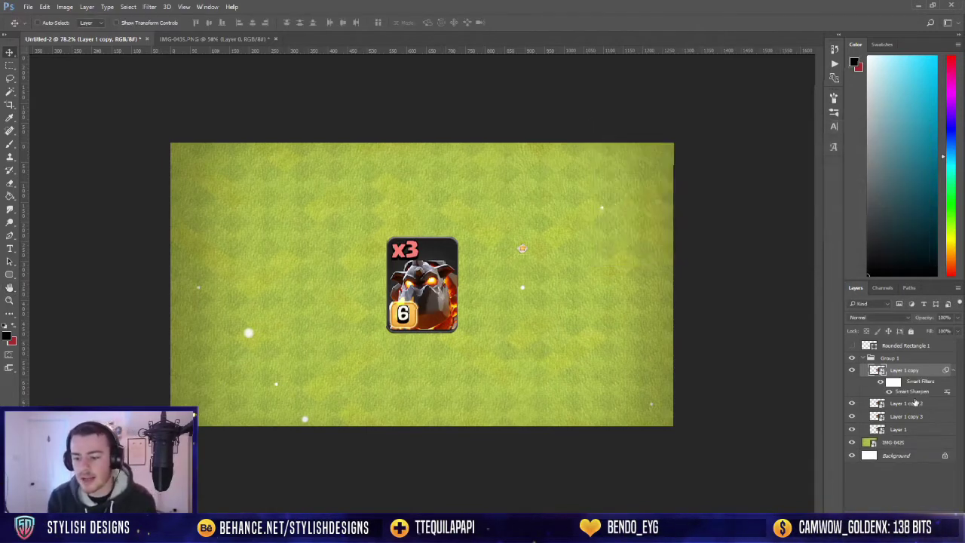
pyautogui.click(953, 370)
# Apply the same Smart Sharpen filter to the x26 card layer, Layer 1 copy 2, and collapse its filter list.
pyautogui.click(905, 383)
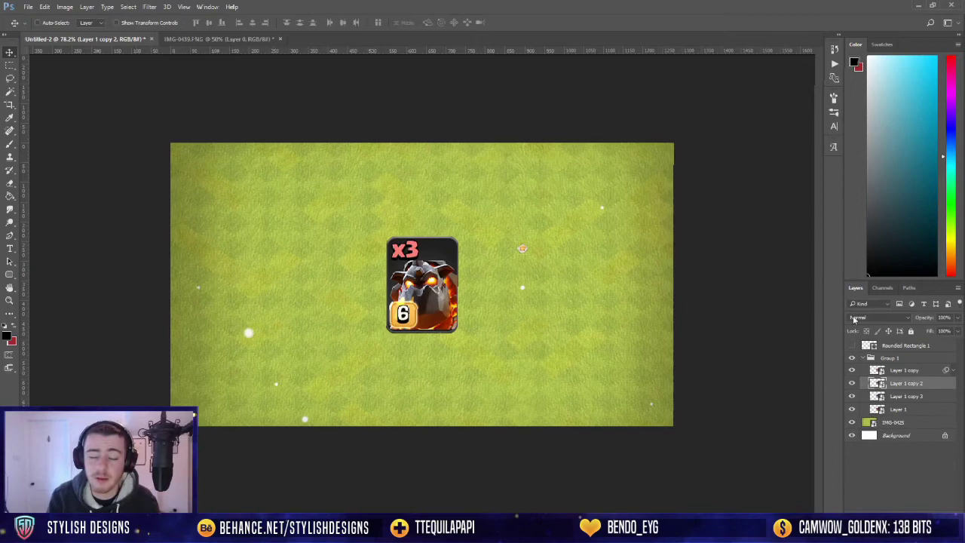
pyautogui.click(151, 7)
pyautogui.click(174, 15)
pyautogui.click(914, 146)
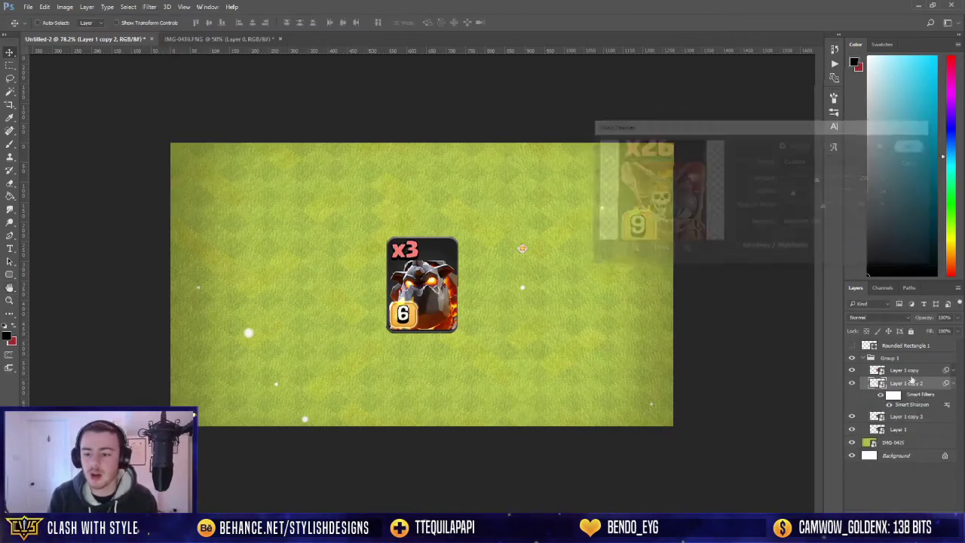
pyautogui.click(952, 383)
# Apply the same Smart Sharpen filter to the x1 card layer, Layer 1 copy 3, and collapse its filter list.
pyautogui.click(905, 396)
pyautogui.click(149, 7)
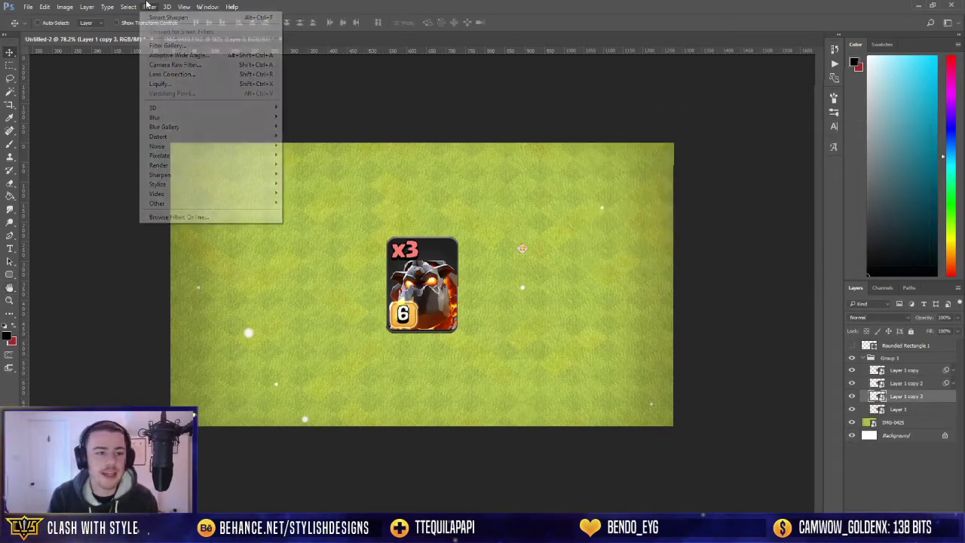
pyautogui.click(149, 7)
pyautogui.click(150, 7)
pyautogui.click(170, 17)
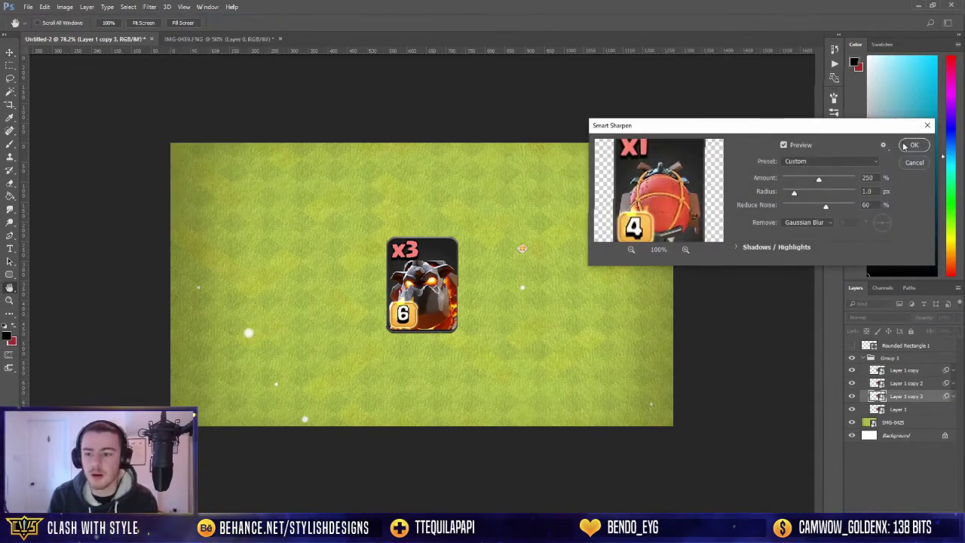
pyautogui.click(911, 146)
pyautogui.click(954, 397)
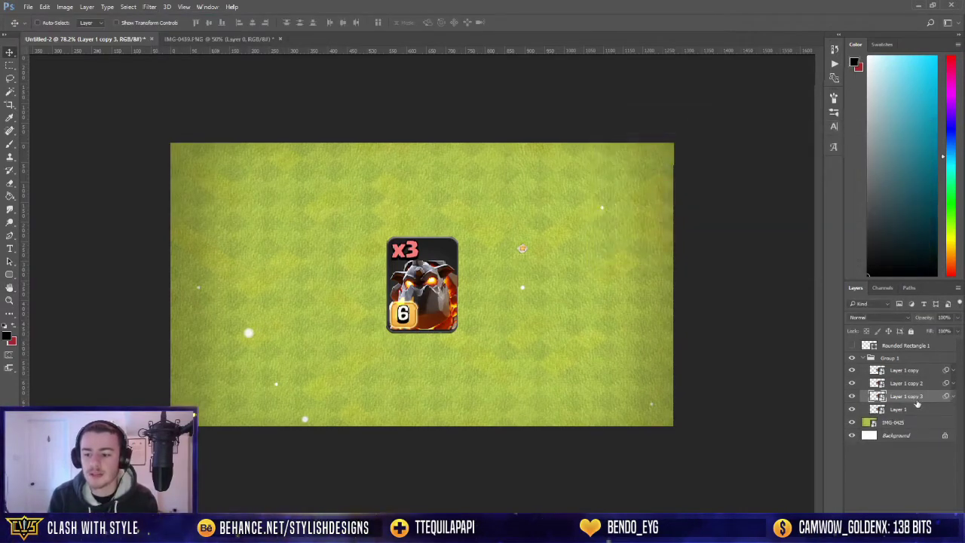
# Sharpen the x4 card layer, Layer 1, with the same Smart Sharpen settings.
pyautogui.click(905, 408)
pyautogui.click(149, 6)
pyautogui.click(170, 14)
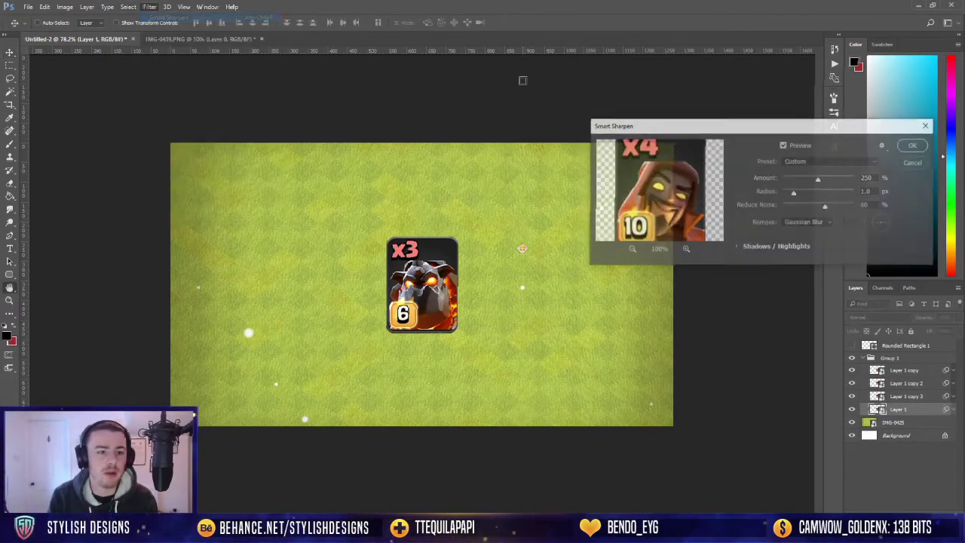
pyautogui.click(911, 146)
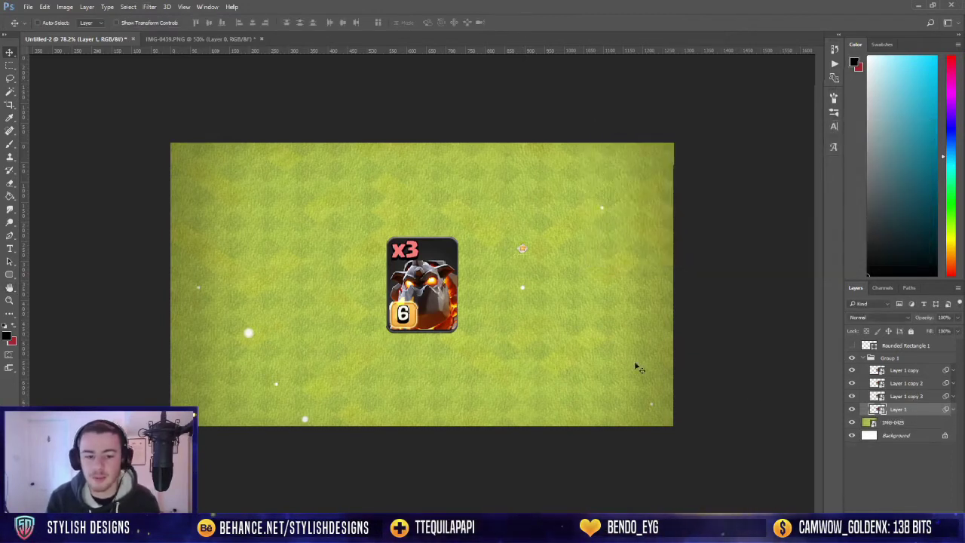
# Move the x4 card right and the x3 card left of the stack, and distribute all four cards evenly by their horizontal centers.
pyautogui.moveTo(424, 285); pyautogui.dragTo(586, 293)
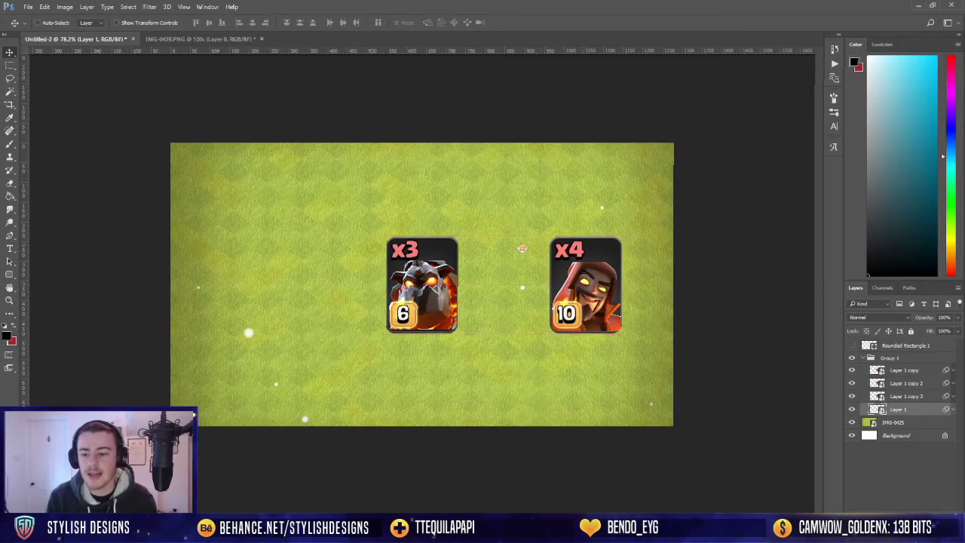
pyautogui.click(904, 371)
pyautogui.moveTo(483, 335); pyautogui.dragTo(392, 339)
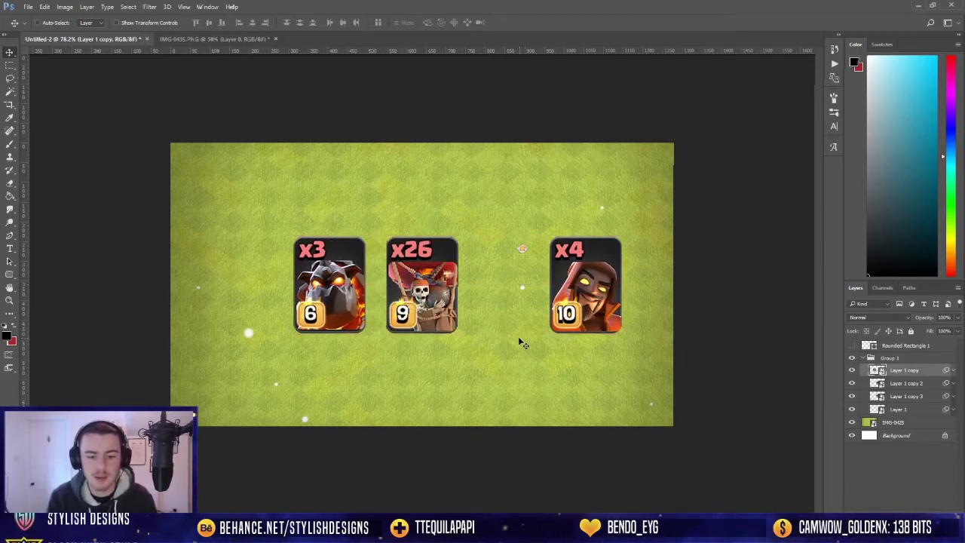
pyautogui.moveTo(520, 338); pyautogui.dragTo(504, 318)
pyautogui.keyDown('shift'); pyautogui.click(920, 411); pyautogui.keyUp('shift')
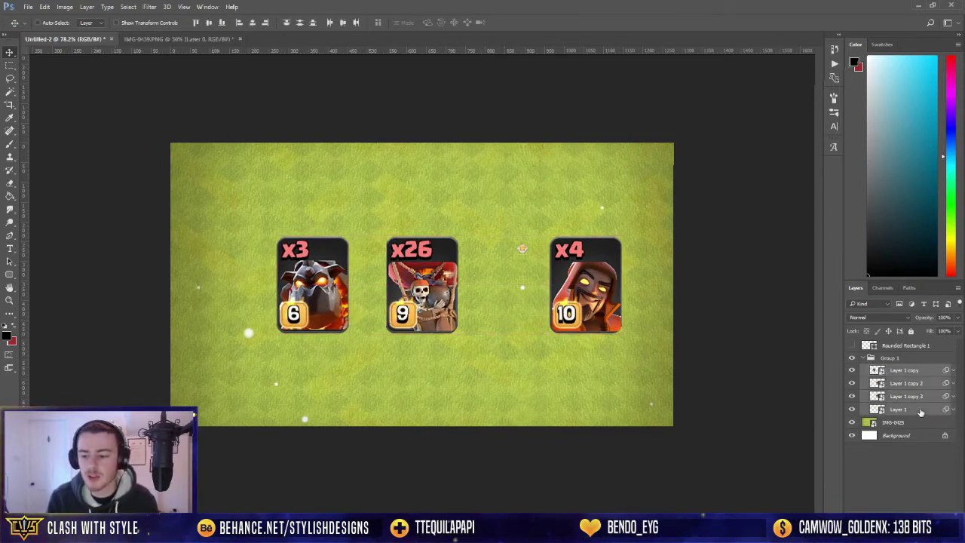
pyautogui.click(343, 22)
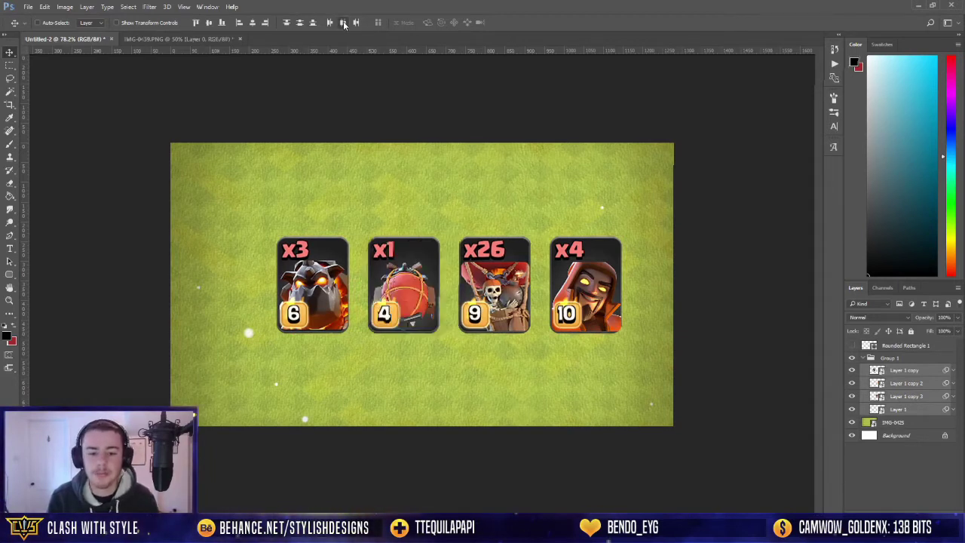
# Move the card group to the canvas's lower-right corner and scale it down to about 83%.
pyautogui.click(894, 357)
pyautogui.moveTo(561, 302); pyautogui.dragTo(601, 382)
pyautogui.hotkey('ctrl', 't')
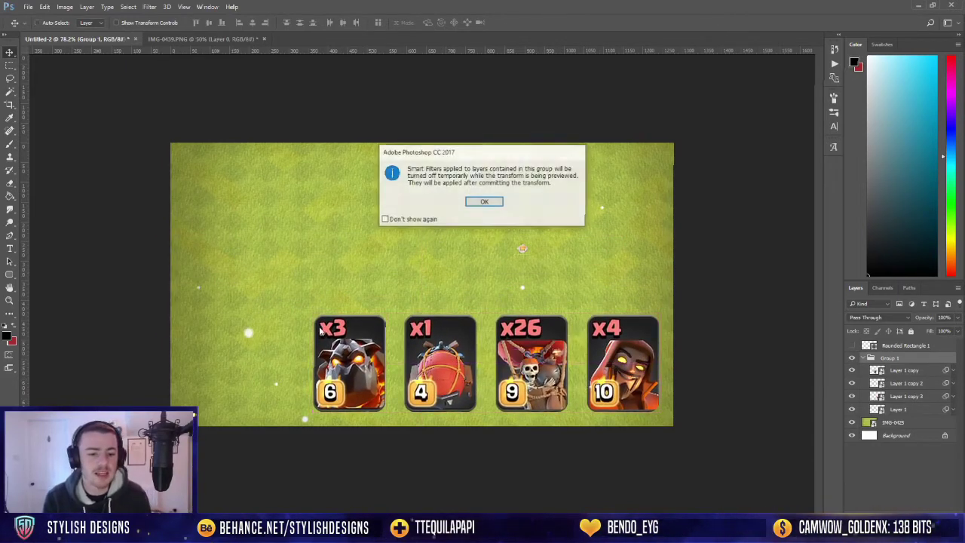
pyautogui.press('Return')
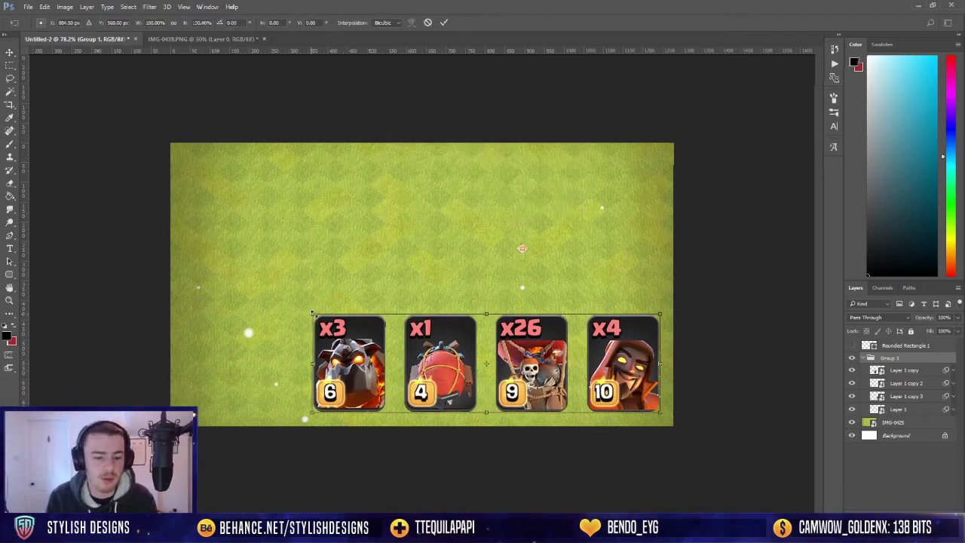
pyautogui.moveTo(312, 314); pyautogui.dragTo(371, 323)
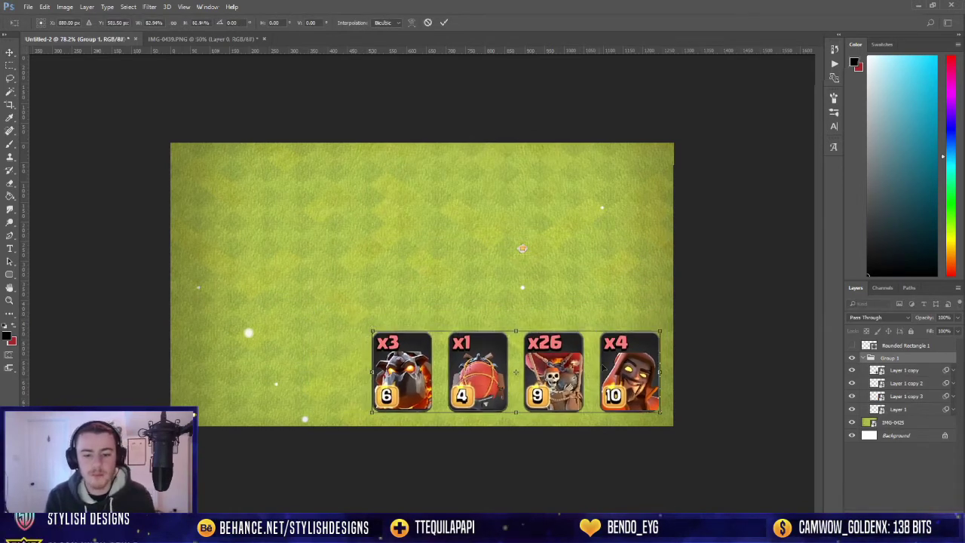
pyautogui.press('Return')
# Collapse the card group and create a new empty layer above it.
pyautogui.scroll(-5, 581, 400)
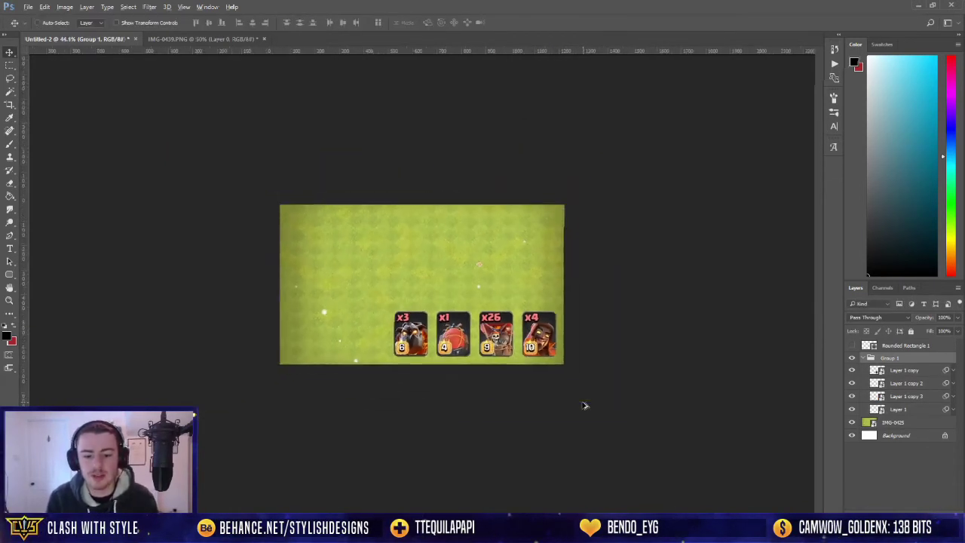
pyautogui.scroll(2, 584, 403)
pyautogui.scroll(1, 585, 407)
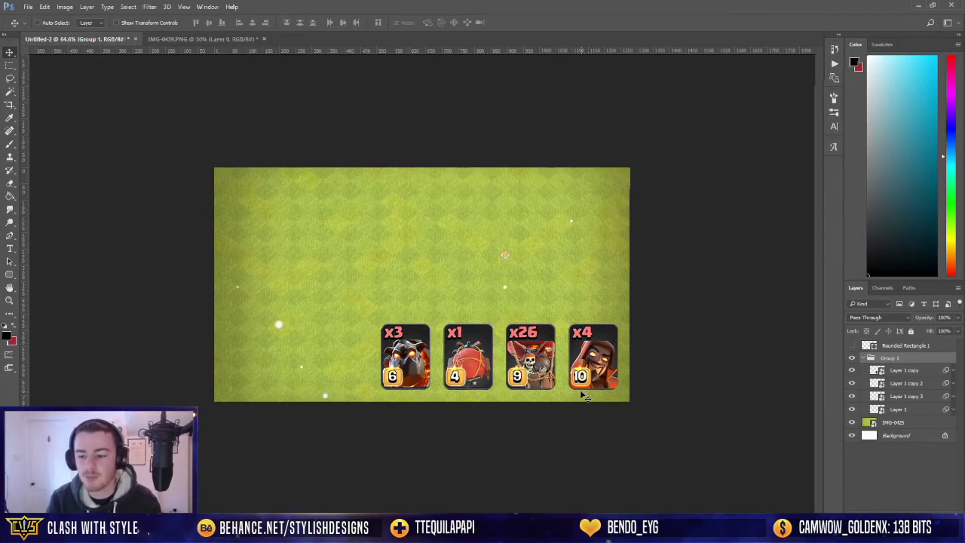
pyautogui.click(863, 359)
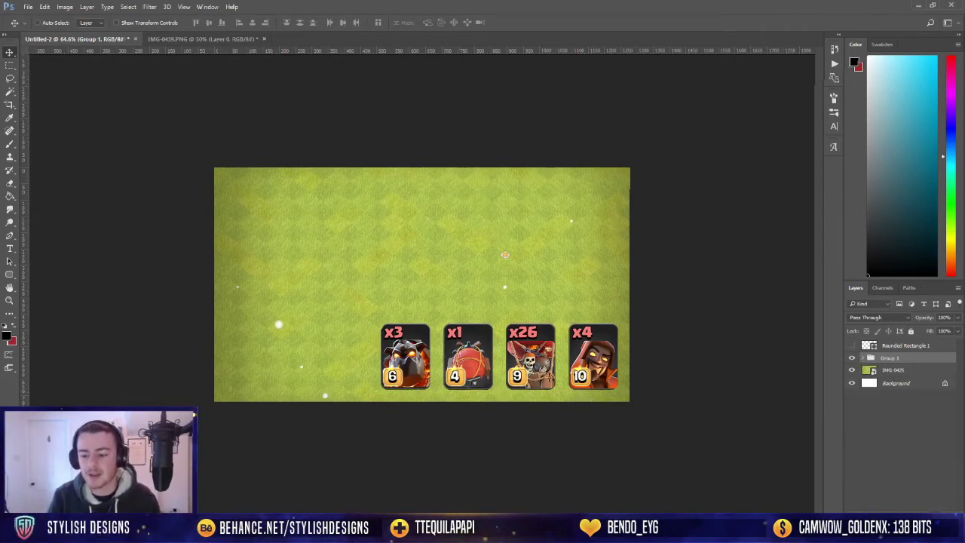
pyautogui.hotkey('ctrl', 'shift', 'alt', 'n')
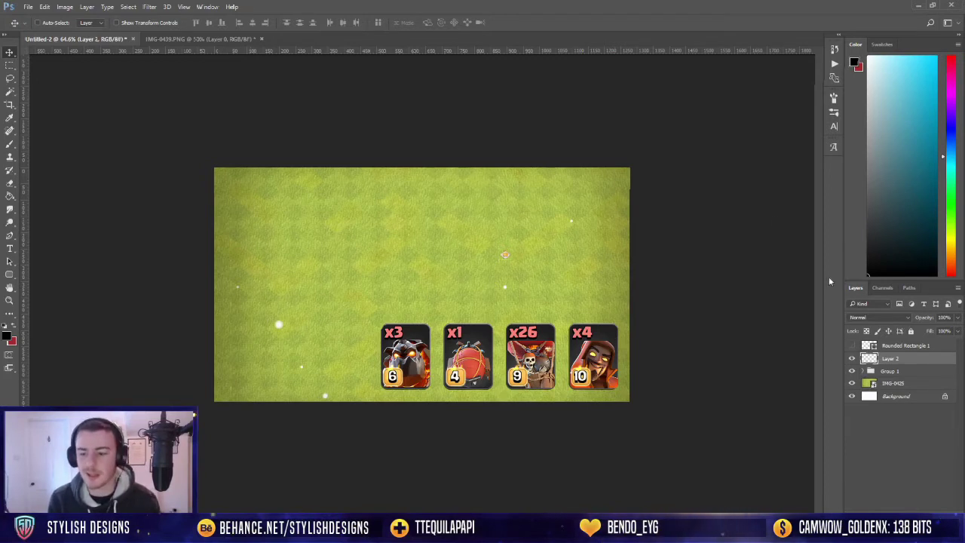
# Add the centered title BLIZZARD in white Supercell-Magic text in the upper-right part of the canvas, above the cards.
pyautogui.click(4, 345)
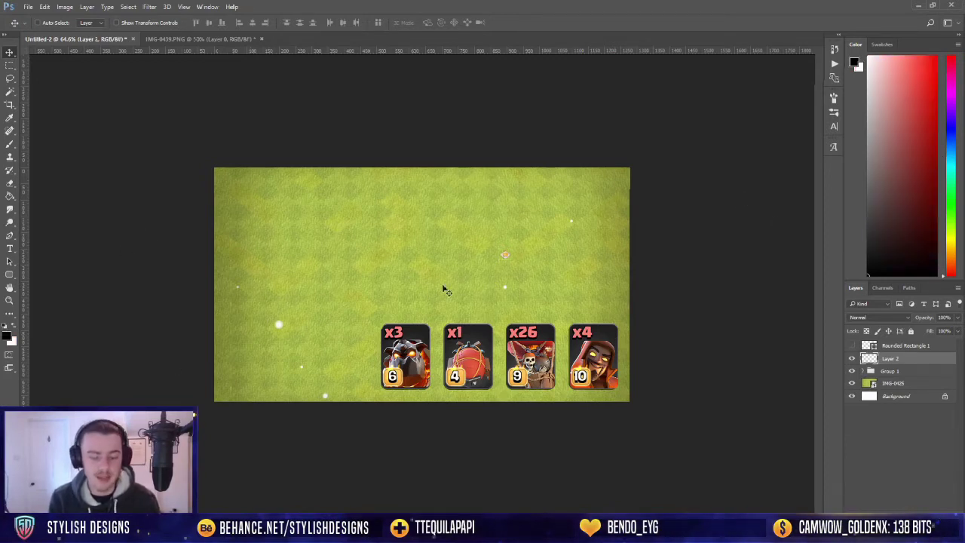
pyautogui.press('t')
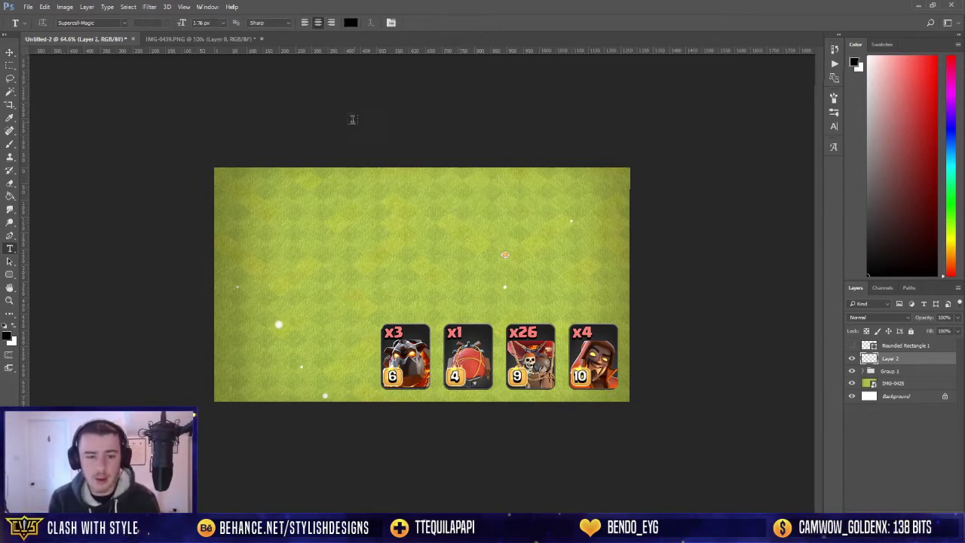
pyautogui.click(14, 330)
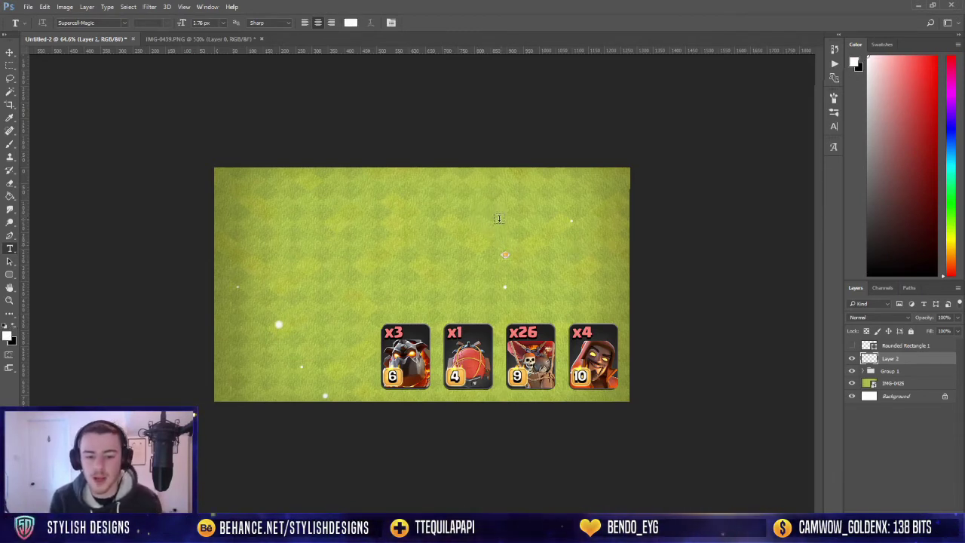
pyautogui.click(498, 214)
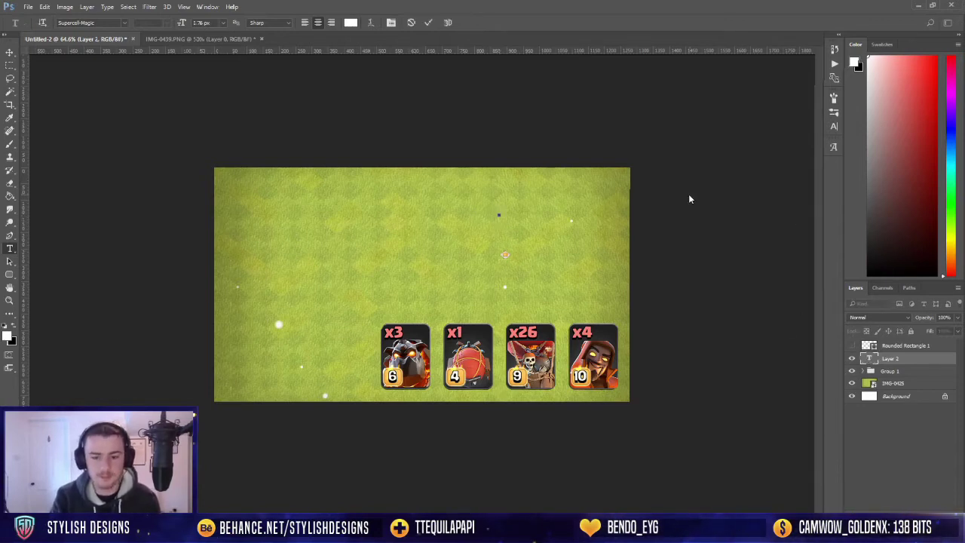
pyautogui.press('Escape')
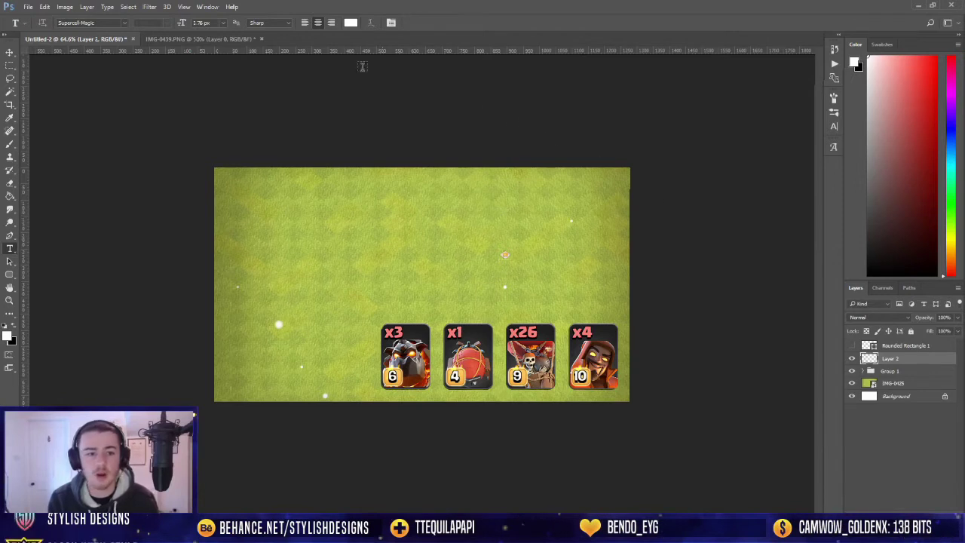
pyautogui.click(487, 234)
pyautogui.write('BLIZZARD')
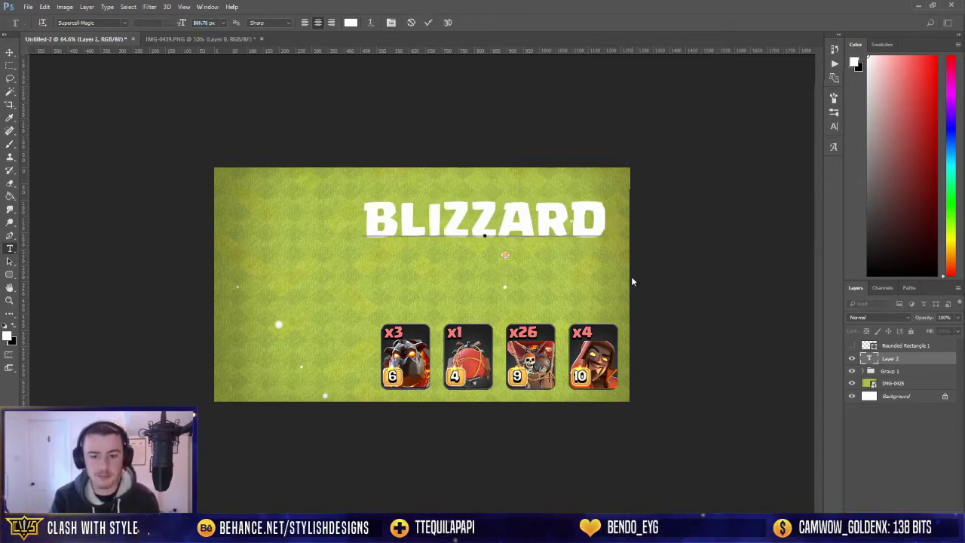
# Finish the BLIZZARD title and move it closer to the canvas's upper-right corner.
pyautogui.hotkey('ctrl', 'Return')
pyautogui.press('v')
pyautogui.moveTo(524, 245); pyautogui.dragTo(538, 232)
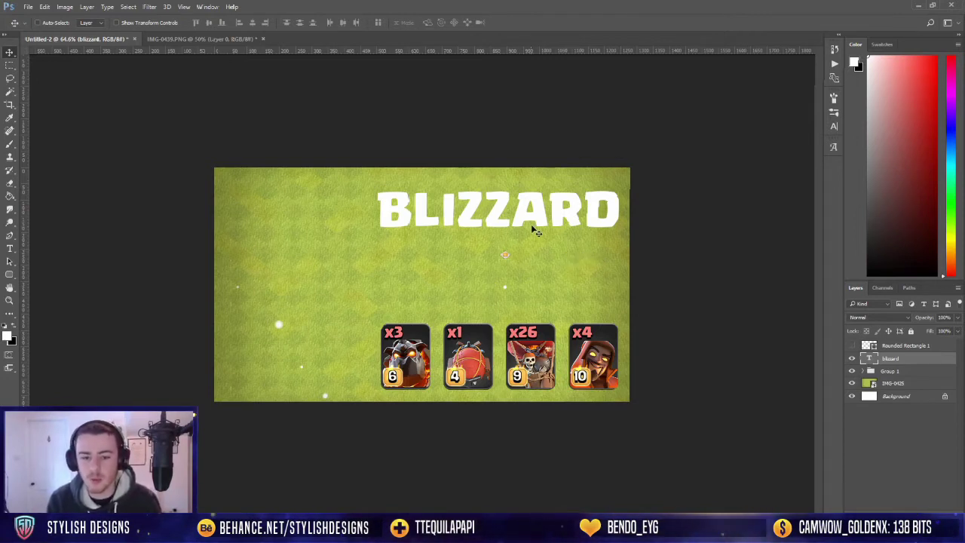
# Warp the BLIZZARD title with a horizontal Arc style at 3% bend.
pyautogui.doubleClick(500, 218)
pyautogui.hotkey('ctrl', 'a')
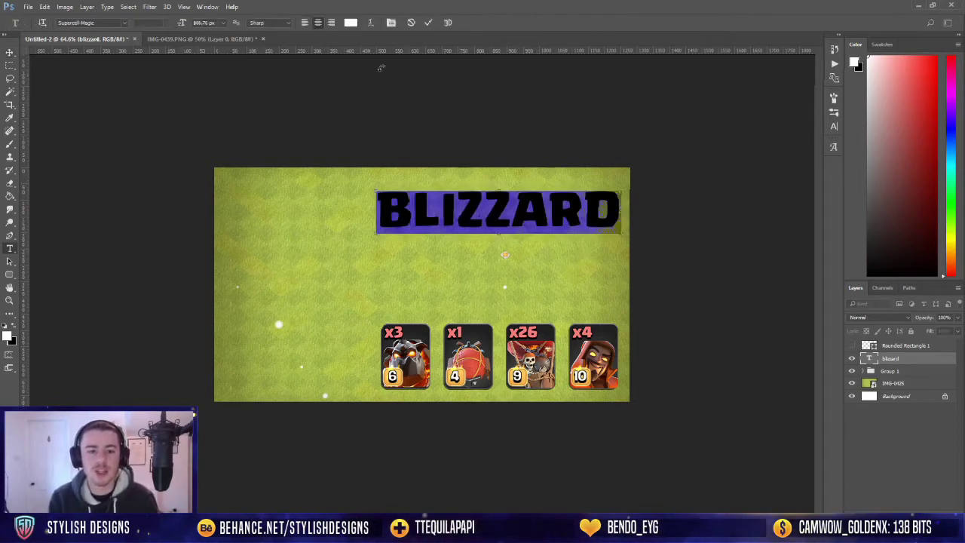
pyautogui.click(371, 24)
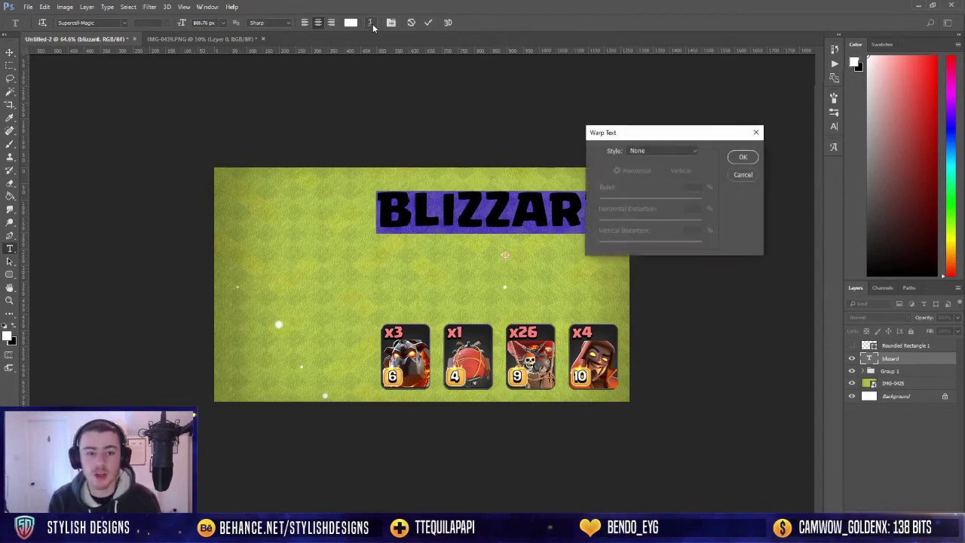
pyautogui.click(670, 150)
pyautogui.click(670, 150)
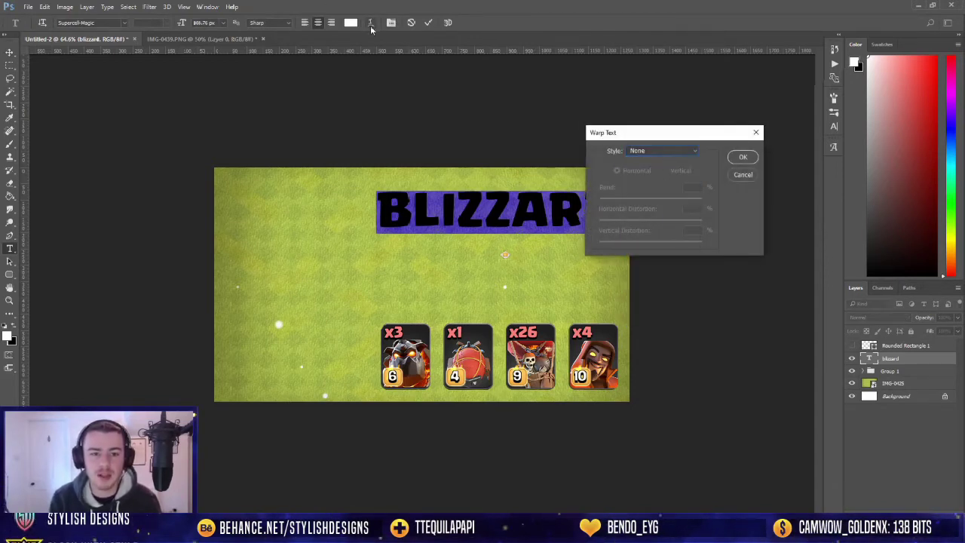
pyautogui.click(674, 151)
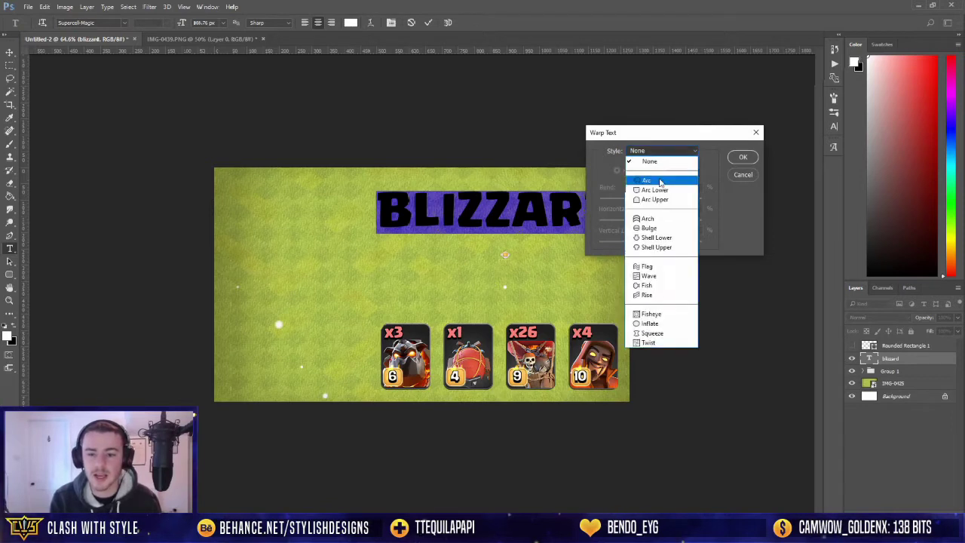
pyautogui.click(660, 181)
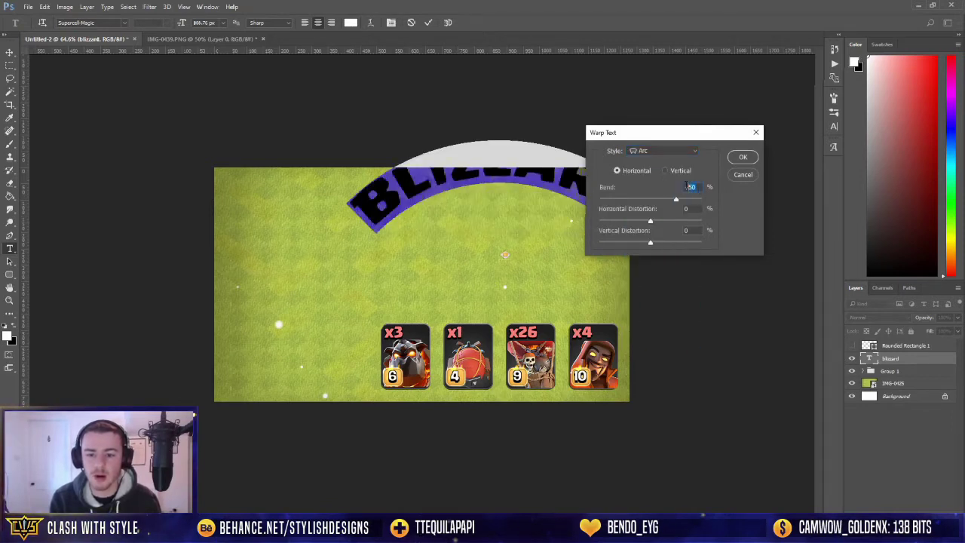
pyautogui.write('3')
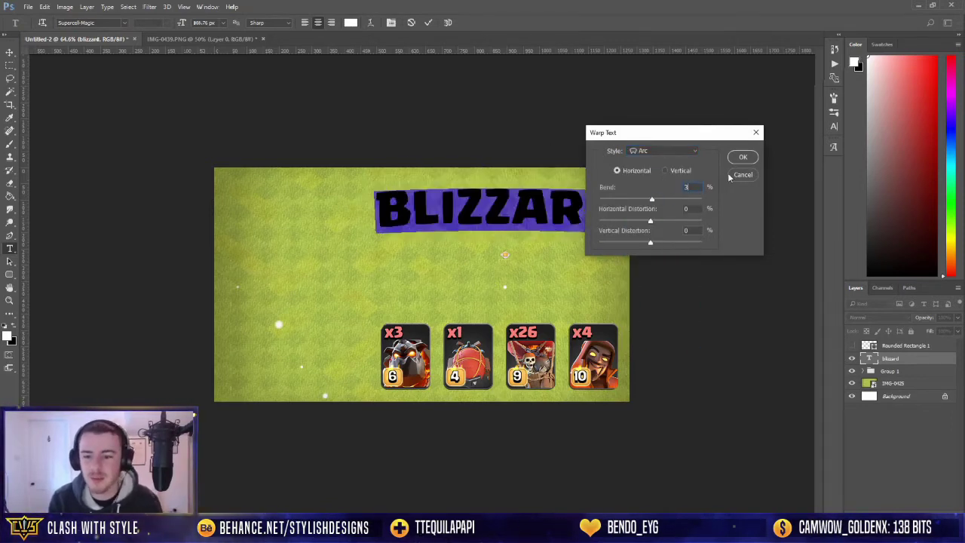
pyautogui.click(743, 157)
pyautogui.click(905, 359)
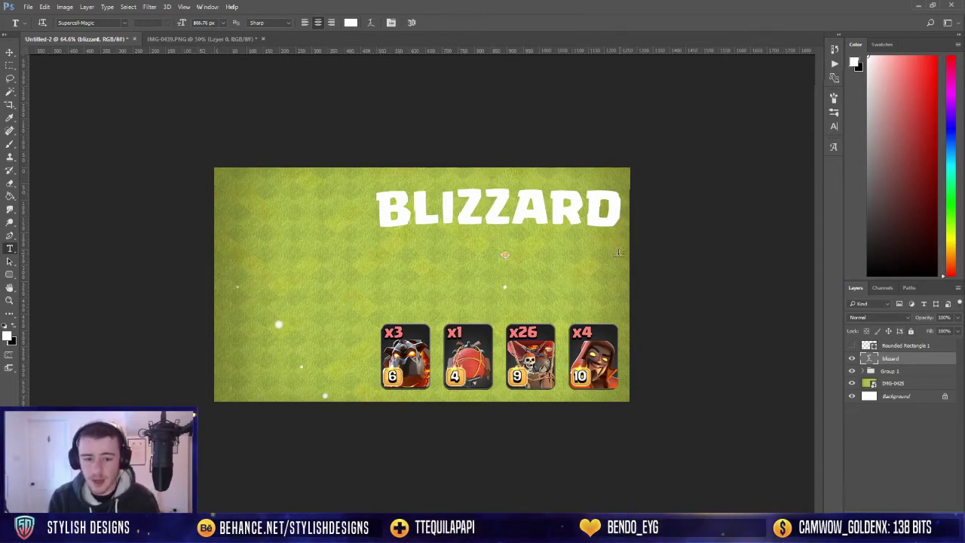
# Give the BLIZZARD title a black (000000) inner shadow with size 4 px and a shorter distance.
pyautogui.doubleClick(927, 362)
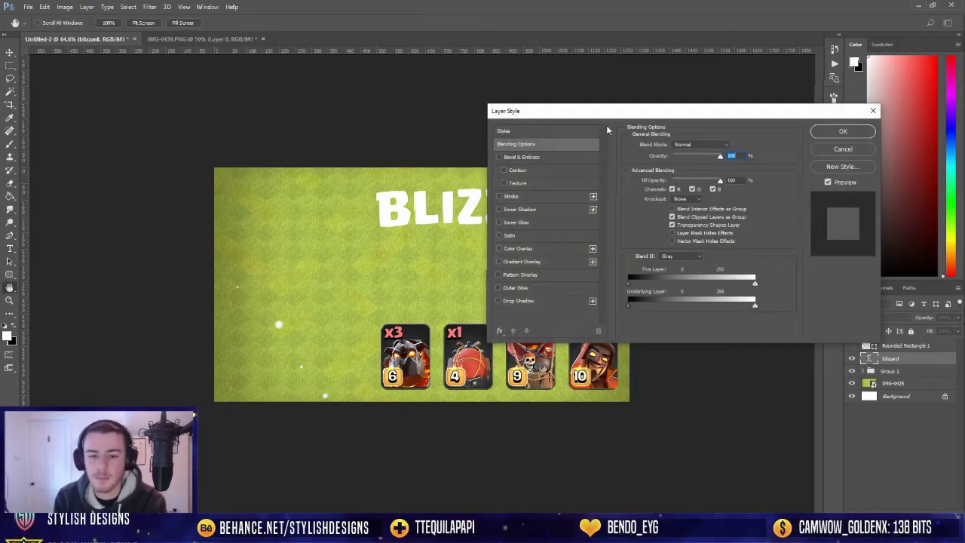
pyautogui.moveTo(617, 114); pyautogui.dragTo(472, 264)
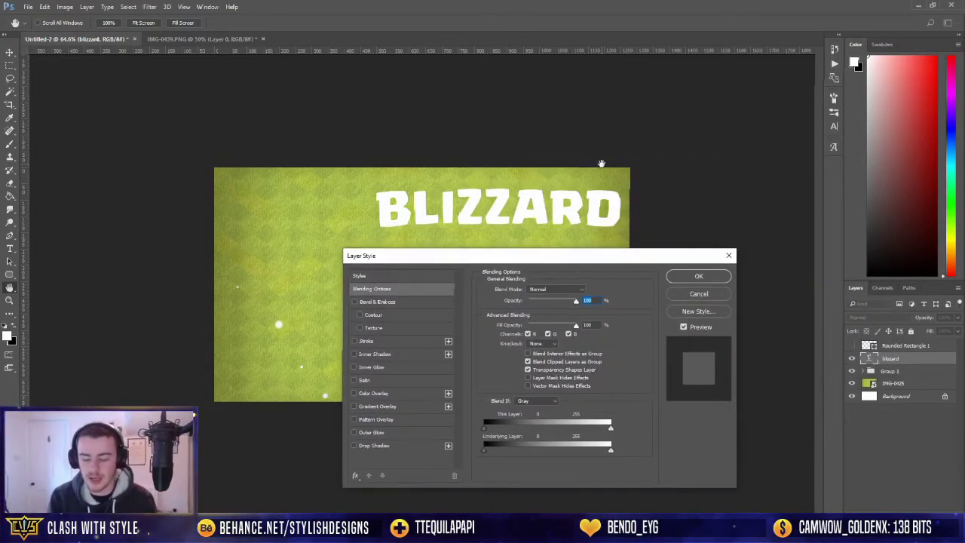
pyautogui.hotkey('ctrl', '+')
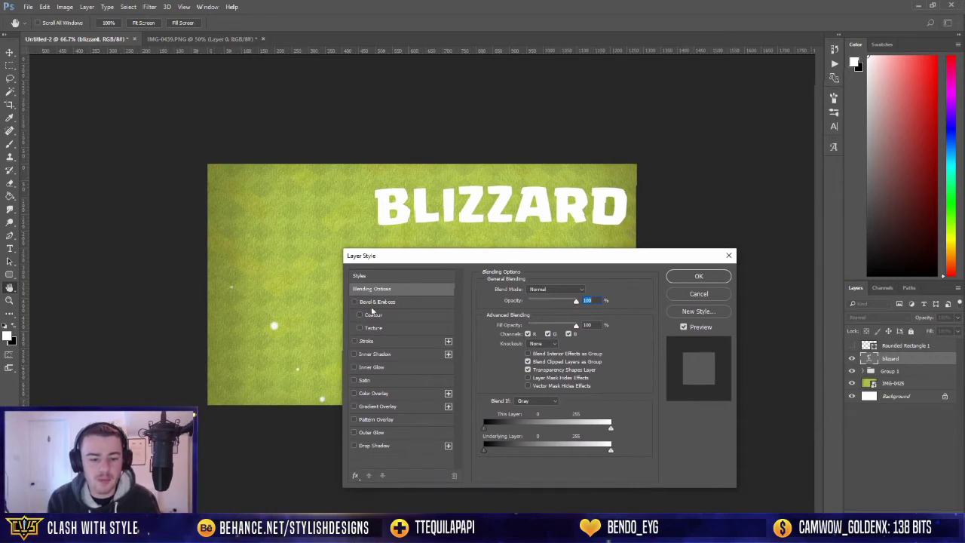
pyautogui.click(378, 355)
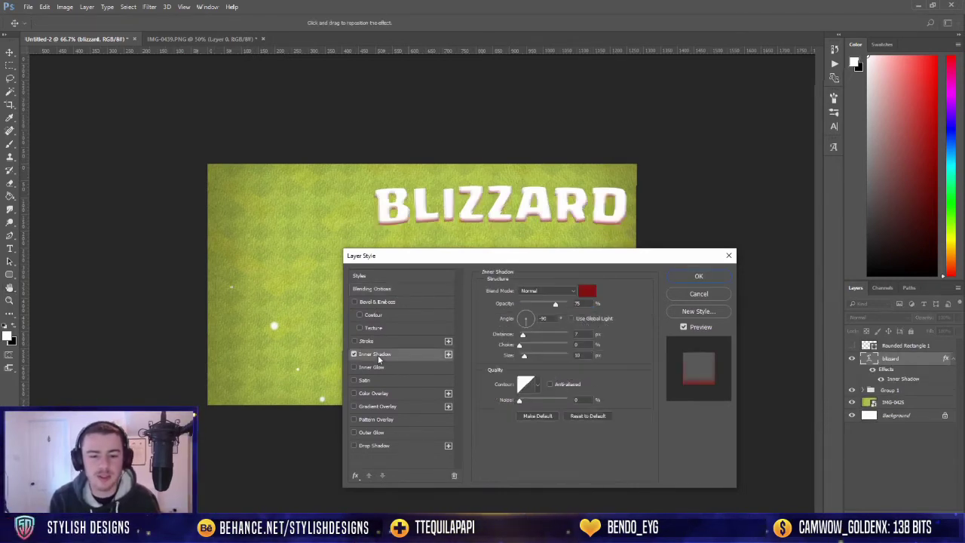
pyautogui.click(588, 290)
pyautogui.write('000000')
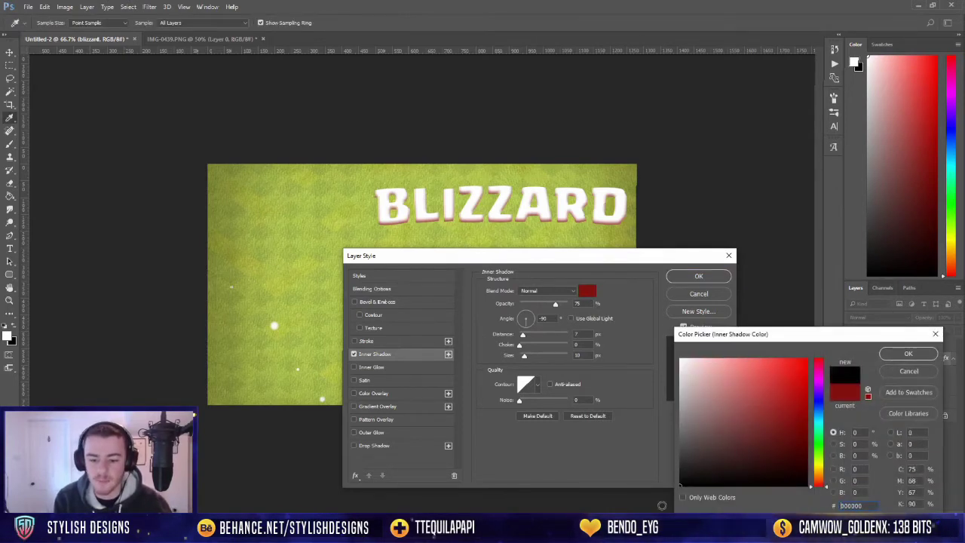
pyautogui.click(890, 358)
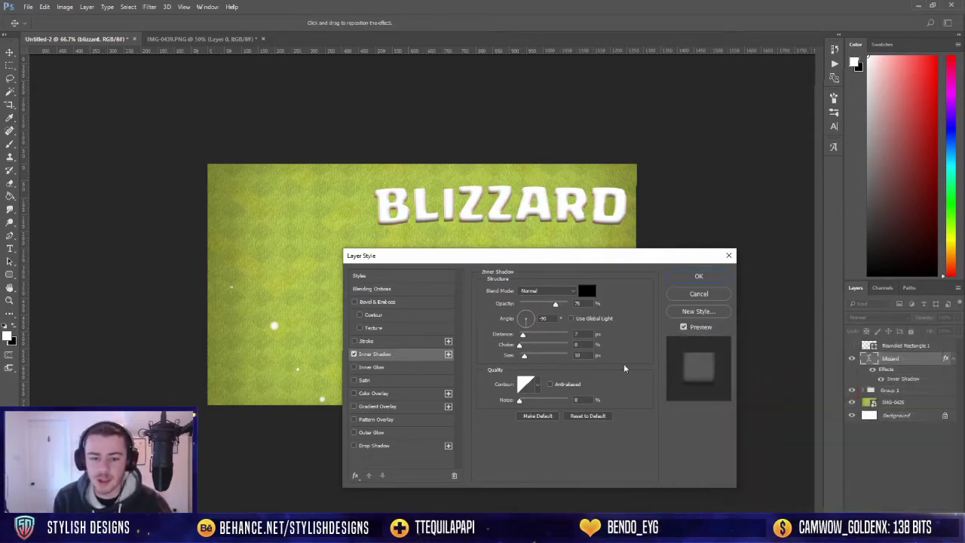
pyautogui.moveTo(524, 356); pyautogui.dragTo(521, 337)
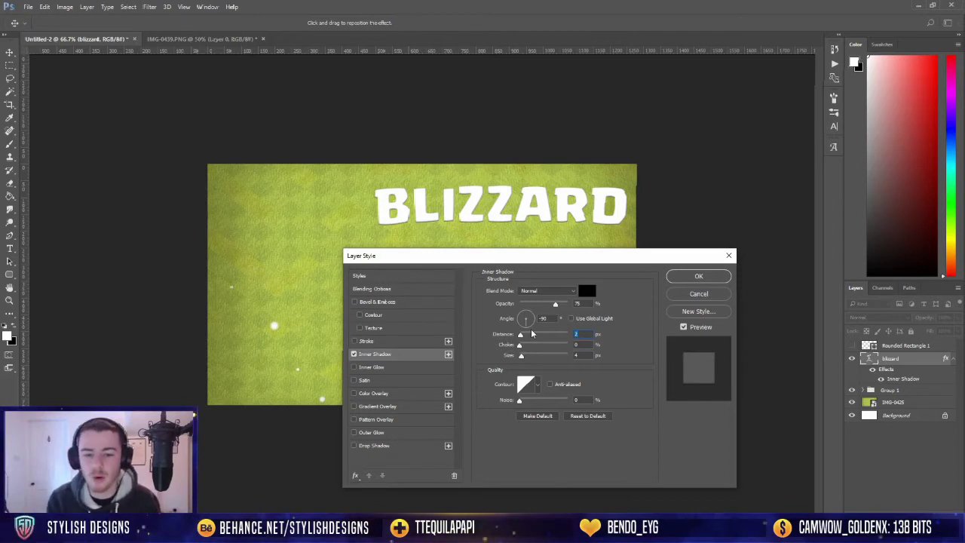
pyautogui.press('Up')
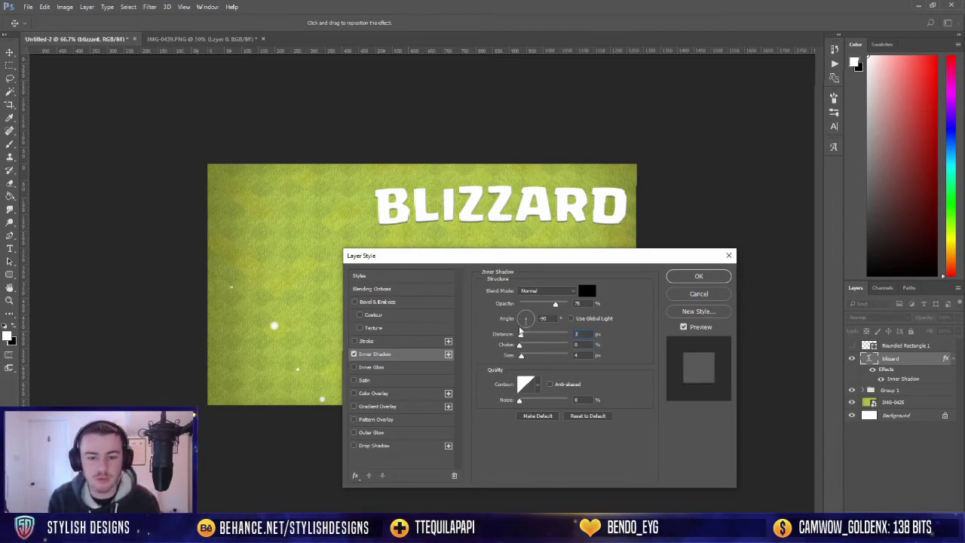
# Add a black 6 px outside stroke to the BLIZZARD title, apply the layer style, and collapse the layer's effects.
pyautogui.click(380, 341)
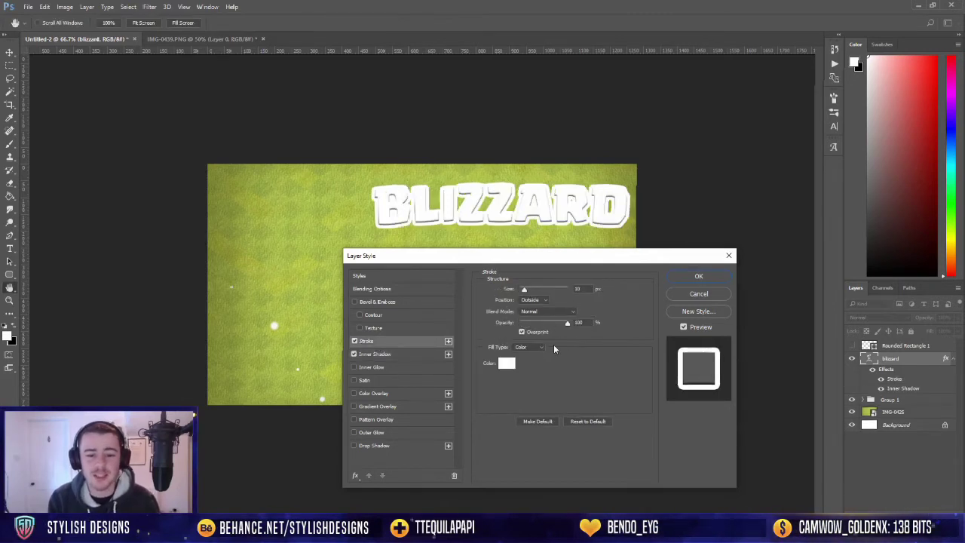
pyautogui.click(506, 363)
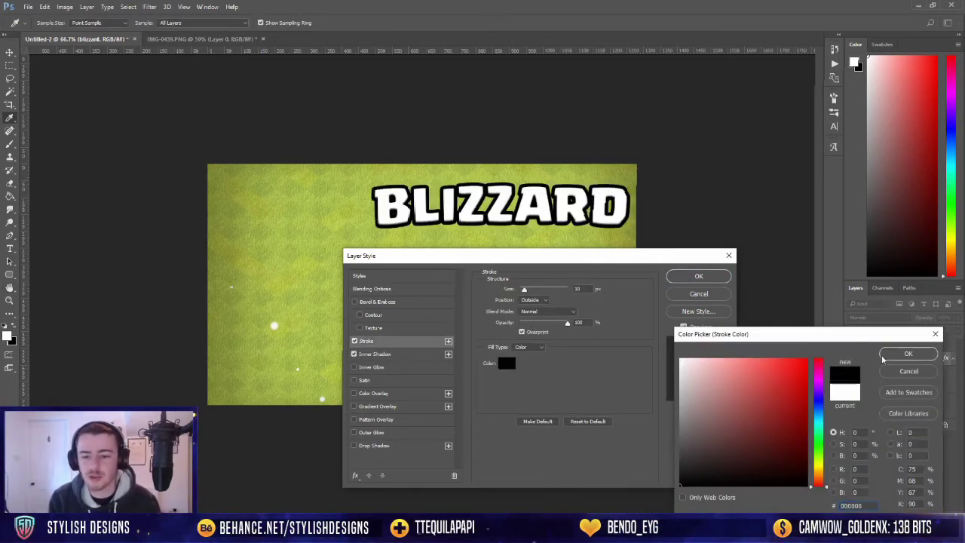
pyautogui.click(909, 354)
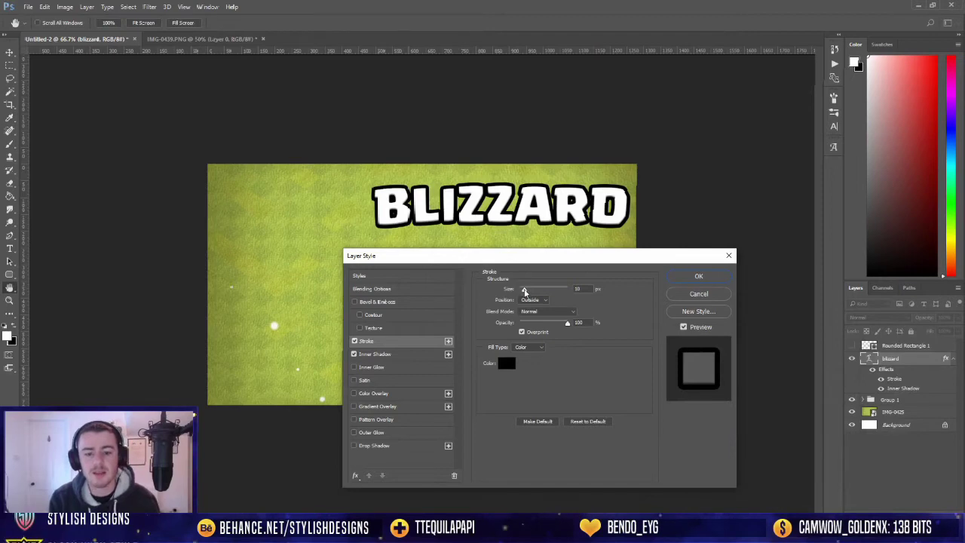
pyautogui.moveTo(525, 291); pyautogui.dragTo(524, 291)
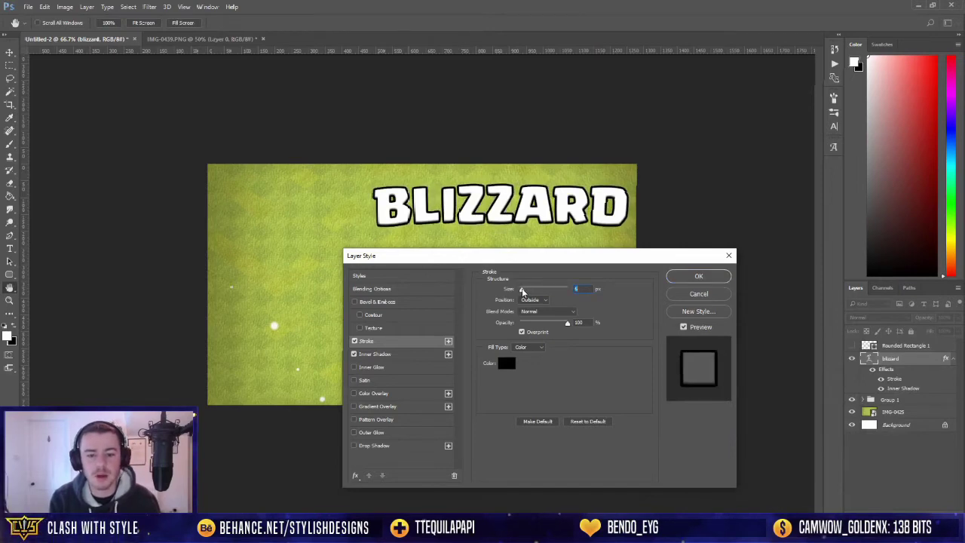
pyautogui.click(689, 278)
pyautogui.scroll(-3, 645, 308)
pyautogui.press('t')
pyautogui.scroll(3, 648, 324)
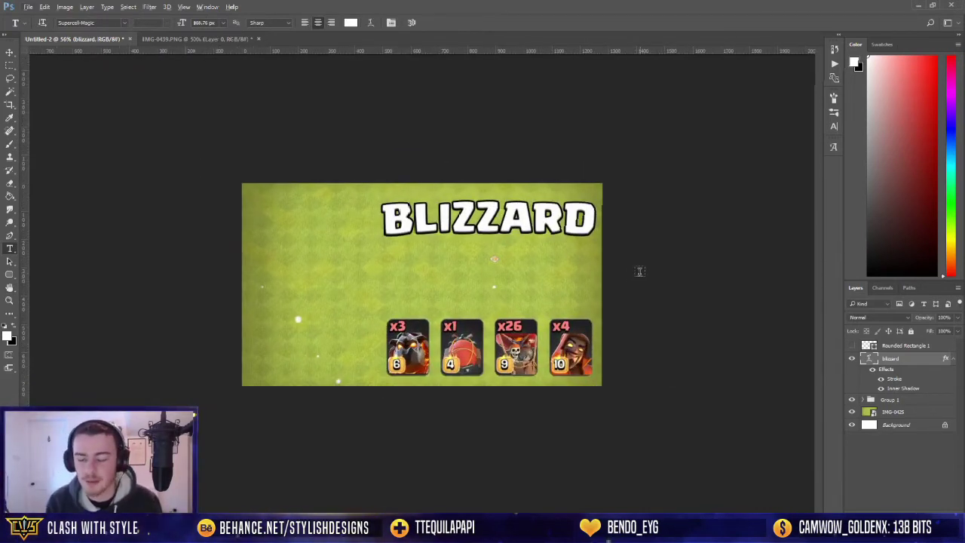
pyautogui.click(951, 359)
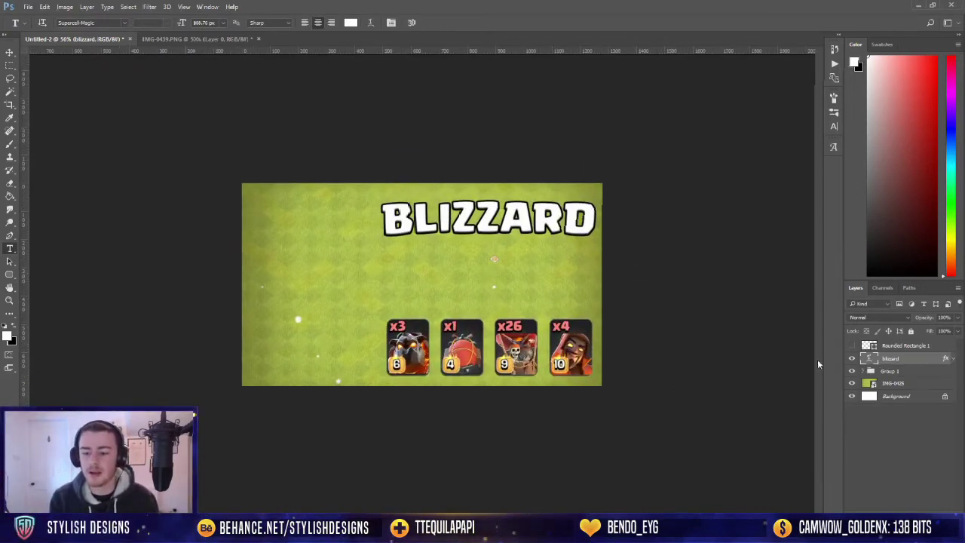
pyautogui.press('v')
pyautogui.moveTo(534, 238); pyautogui.dragTo(541, 287)
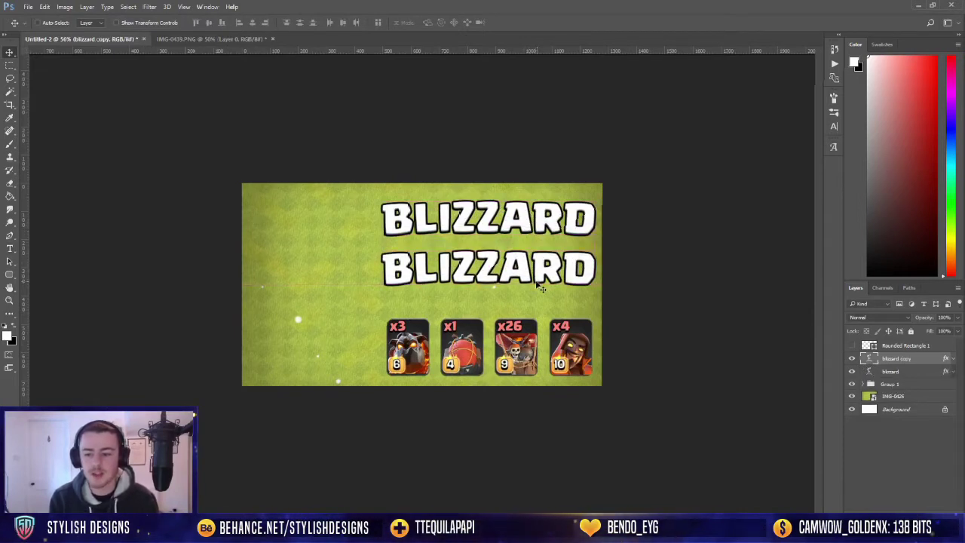
pyautogui.hotkey('ctrl', 'z')
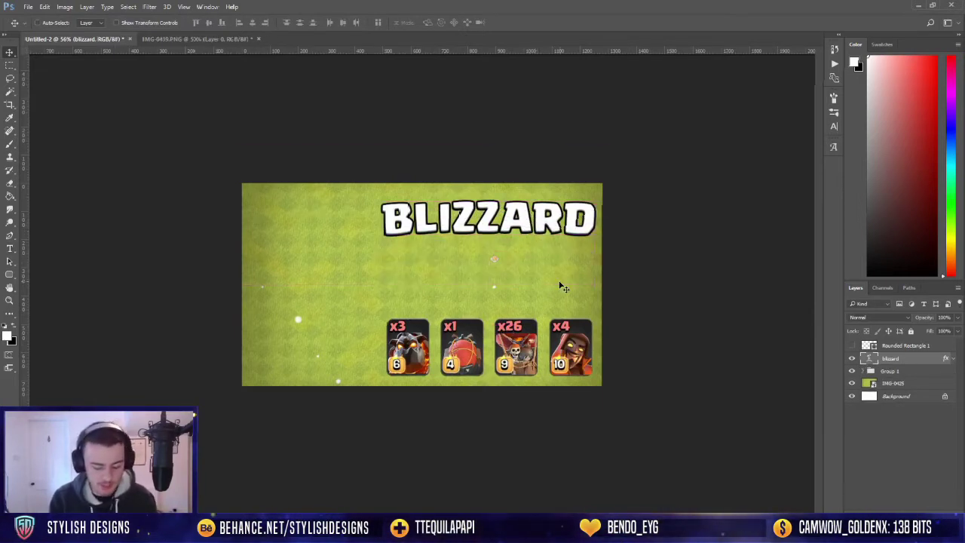
# Duplicate the BLIZZARD title just below the original and change the copy's text to LALO.
pyautogui.moveTo(510, 237); pyautogui.dragTo(519, 264)
pyautogui.press('t')
pyautogui.doubleClick(519, 264)
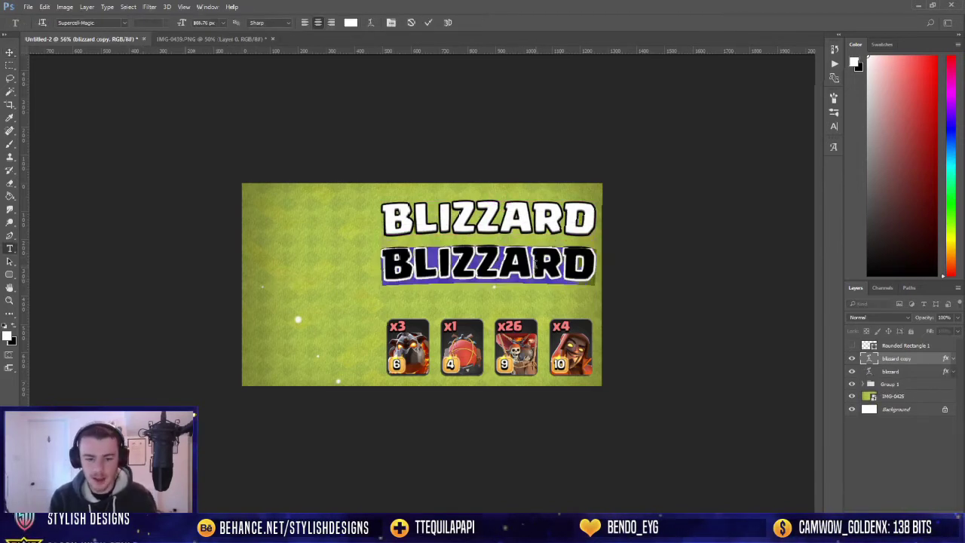
pyautogui.write('LALO')
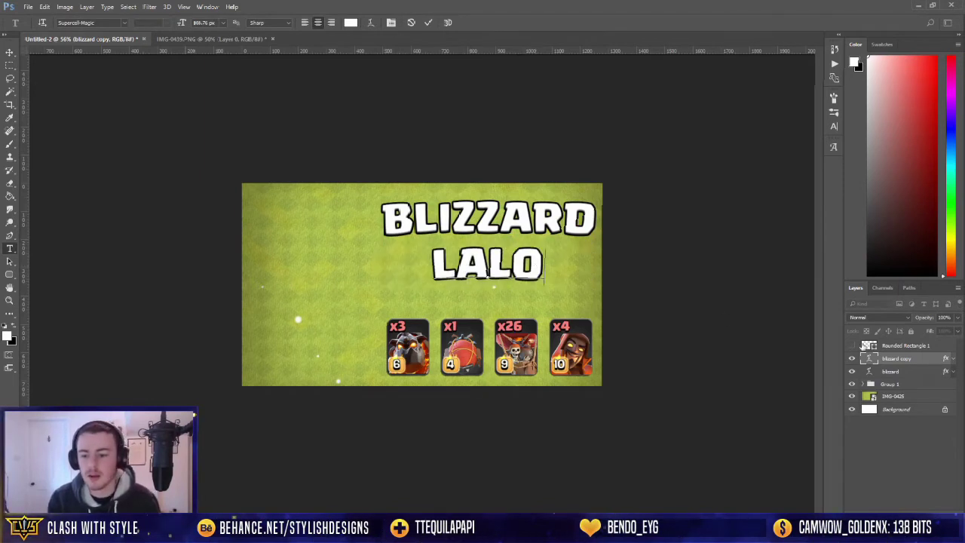
pyautogui.click(902, 359)
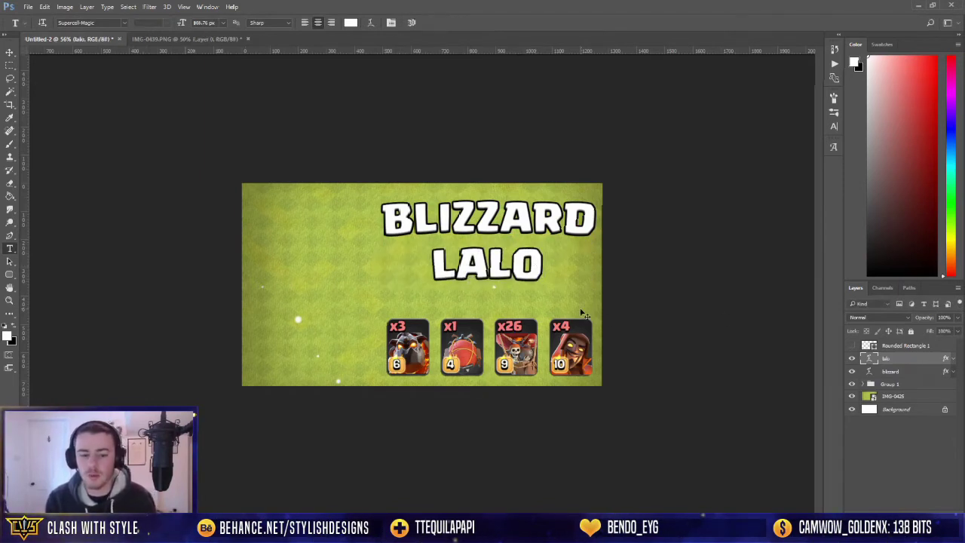
# Scale the LALO text up proportionally from its center until it is as wide as BLIZZARD.
pyautogui.hotkey('ctrl', 't')
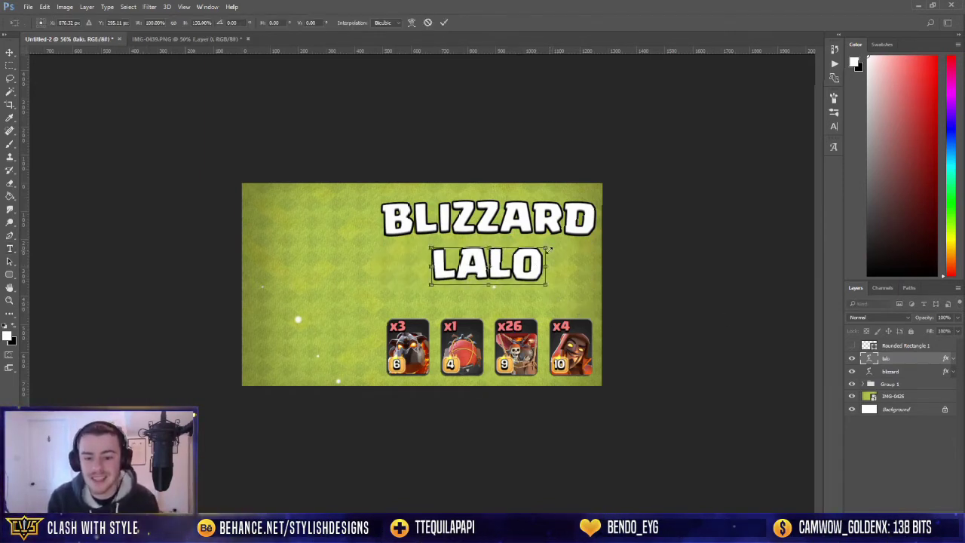
pyautogui.moveTo(545, 246); pyautogui.dragTo(606, 249)
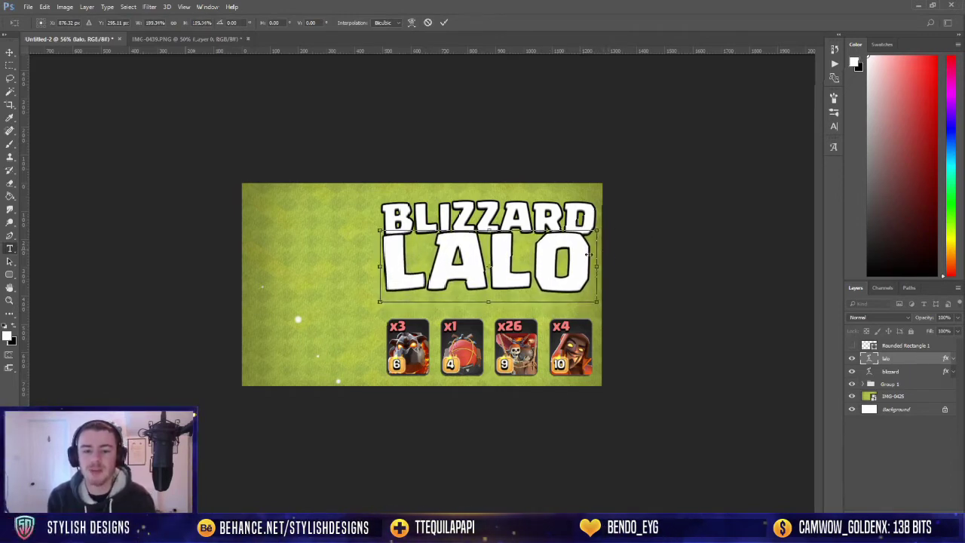
pyautogui.press('Return')
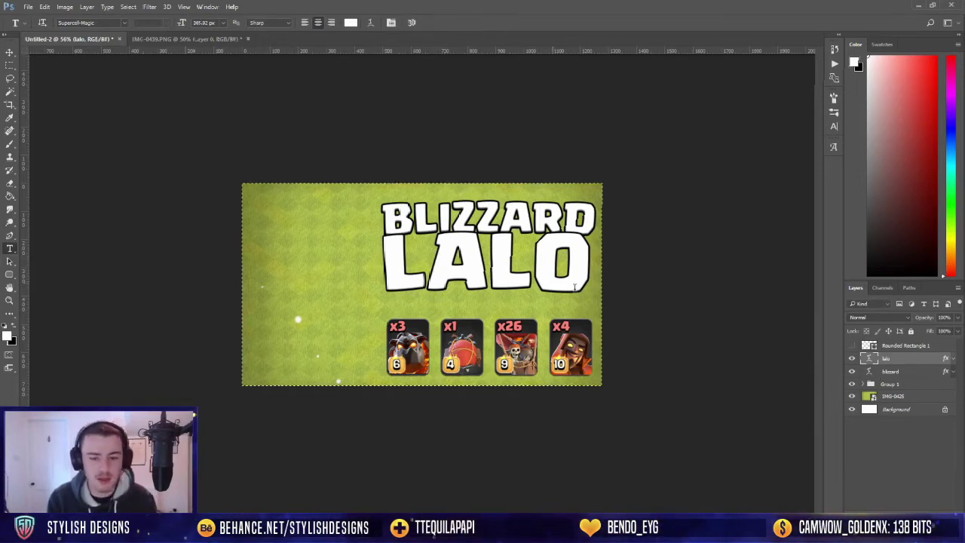
# Align both the LALO and BLIZZARD layers to the canvas's horizontal center, and clear the selection.
pyautogui.hotkey('ctrl', 'a')
pyautogui.keyDown('shift'); pyautogui.click(890, 371); pyautogui.keyUp('shift')
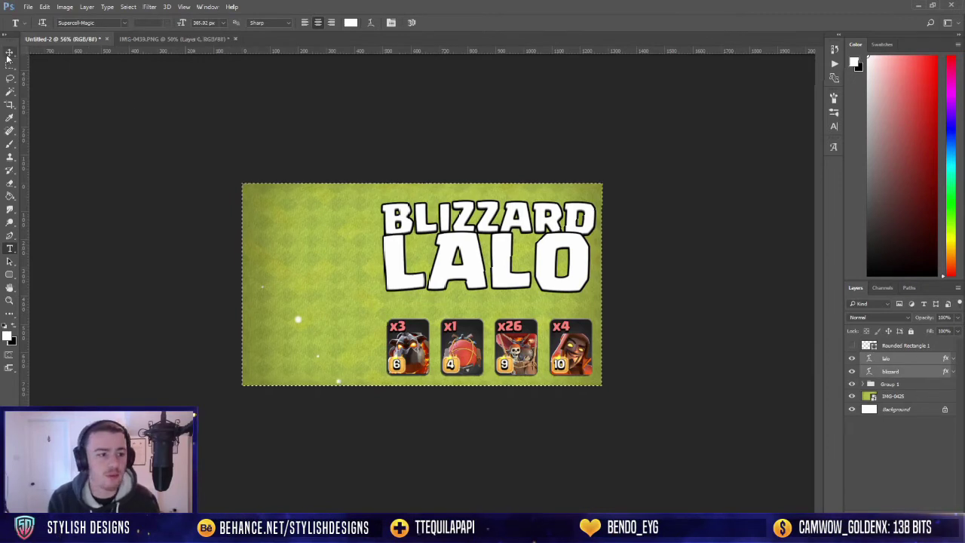
pyautogui.press('v')
pyautogui.click(252, 22)
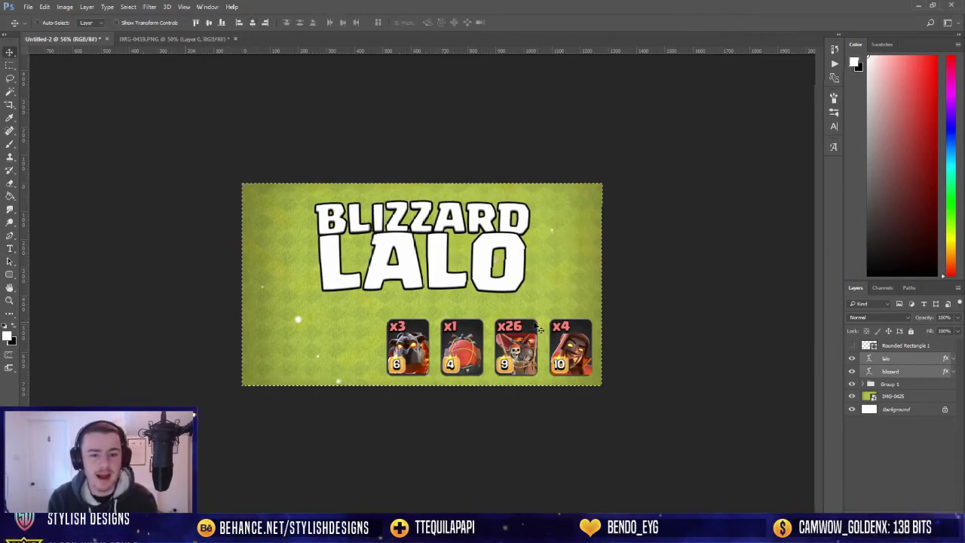
pyautogui.press('m')
pyautogui.hotkey('ctrl', 'd')
# Group the LALO and BLIZZARD layers and place them above the troop cards, leaving a small gap between the two words.
pyautogui.click(899, 362)
pyautogui.press('v')
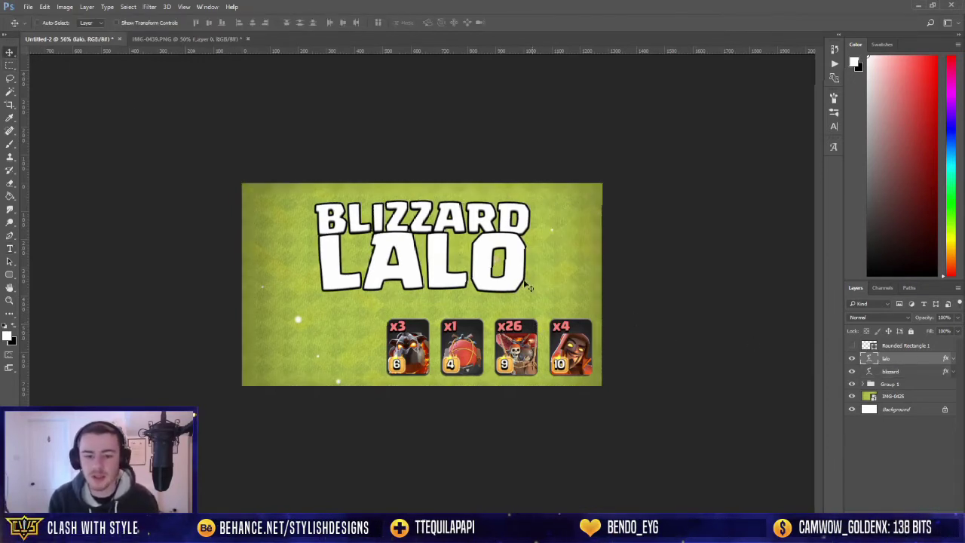
pyautogui.moveTo(521, 257); pyautogui.dragTo(566, 268)
pyautogui.keyDown('shift'); pyautogui.click(901, 373); pyautogui.keyUp('shift')
pyautogui.hotkey('ctrl', 'g')
pyautogui.hotkey('ctrl', '-')
pyautogui.hotkey('ctrl', '-')
pyautogui.hotkey('ctrl', '-')
pyautogui.hotkey('ctrl', '0')
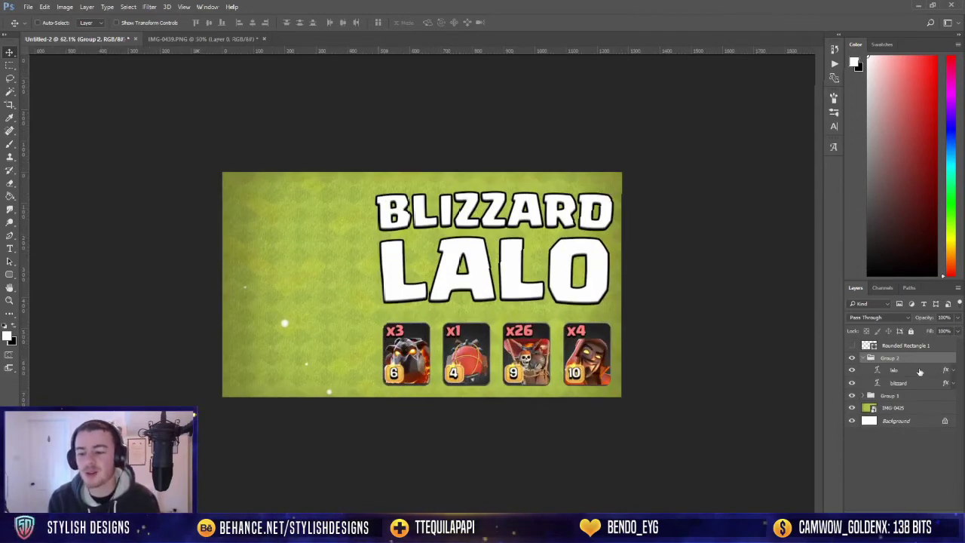
pyautogui.click(864, 358)
pyautogui.click(912, 371)
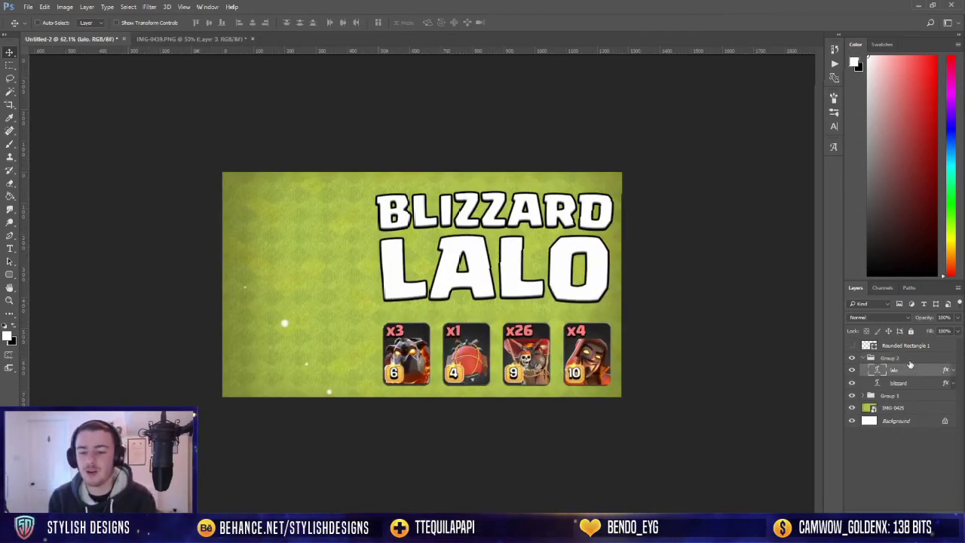
# Add a black Drop Shadow to the BLIZZARD LALO title group with Normal blend mode and 100% opacity.
pyautogui.click(910, 361)
pyautogui.doubleClick(910, 362)
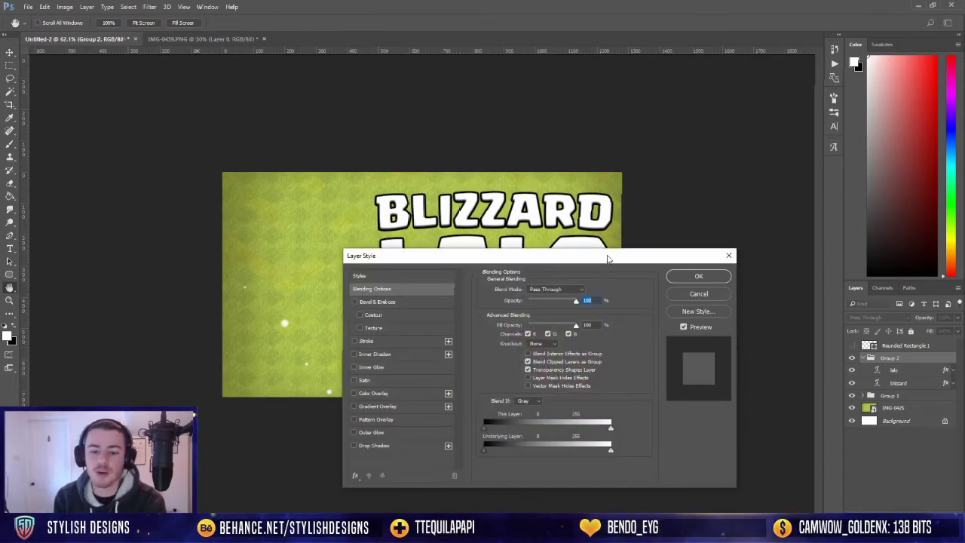
pyautogui.moveTo(578, 253); pyautogui.dragTo(409, 288)
pyautogui.click(210, 462)
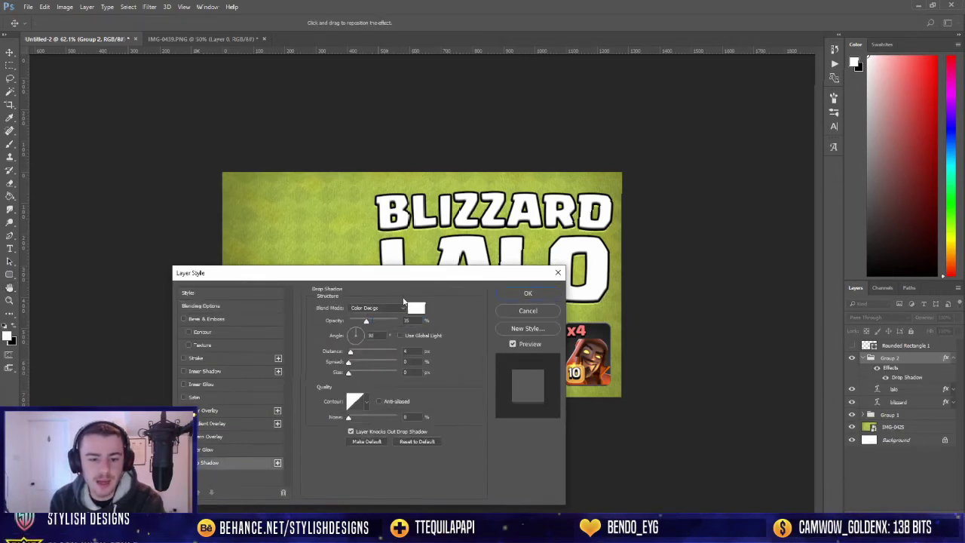
pyautogui.click(383, 310)
pyautogui.click(385, 317)
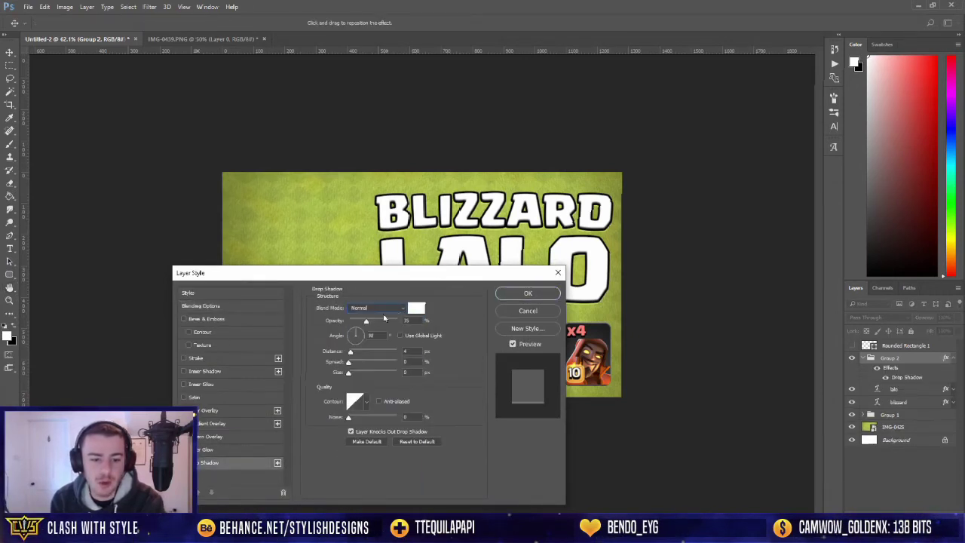
pyautogui.moveTo(381, 322); pyautogui.dragTo(399, 322)
pyautogui.click(417, 308)
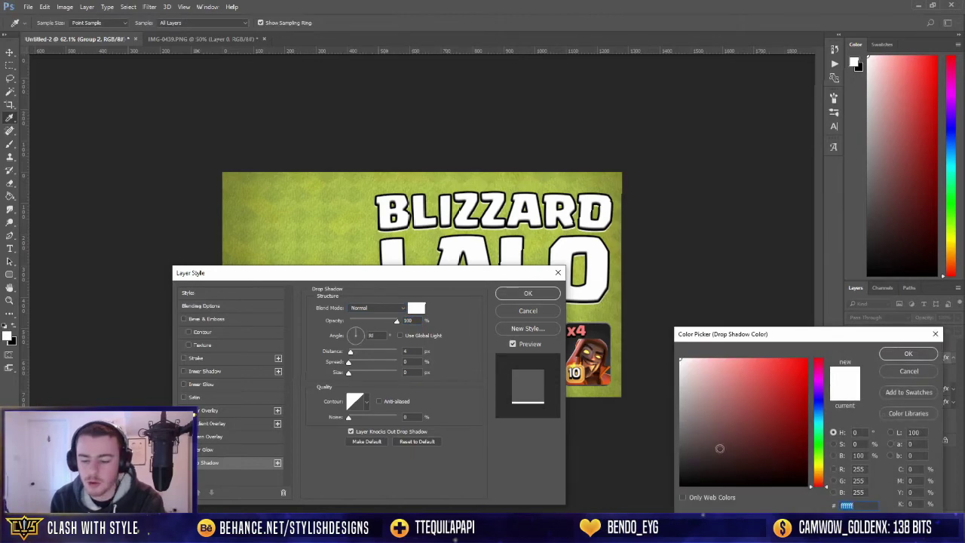
pyautogui.moveTo(682, 483); pyautogui.dragTo(665, 500)
pyautogui.press('Return')
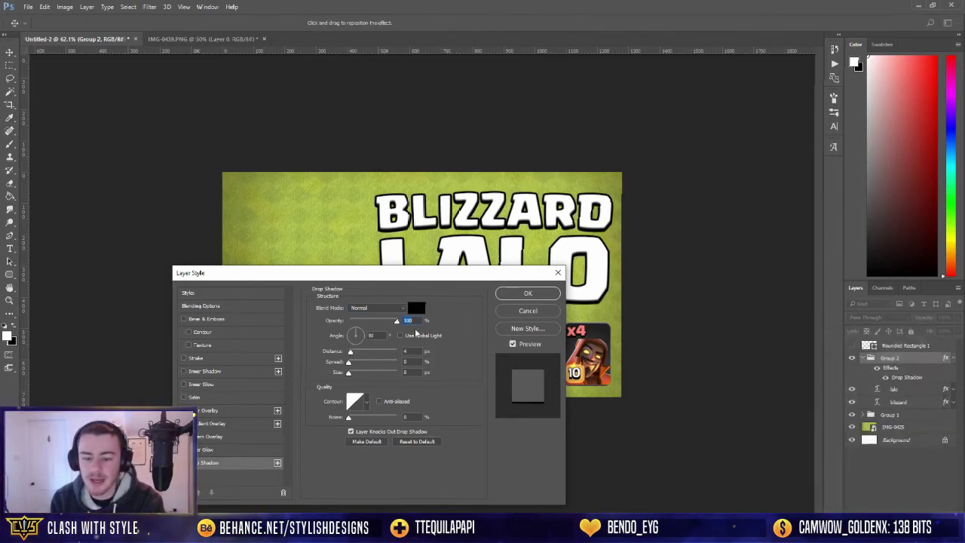
# Increase the title group's Drop Shadow distance slightly, compare the title with and without the shadow, and apply the effect.
pyautogui.moveTo(407, 281); pyautogui.dragTo(229, 213)
pyautogui.moveTo(173, 284); pyautogui.dragTo(176, 284)
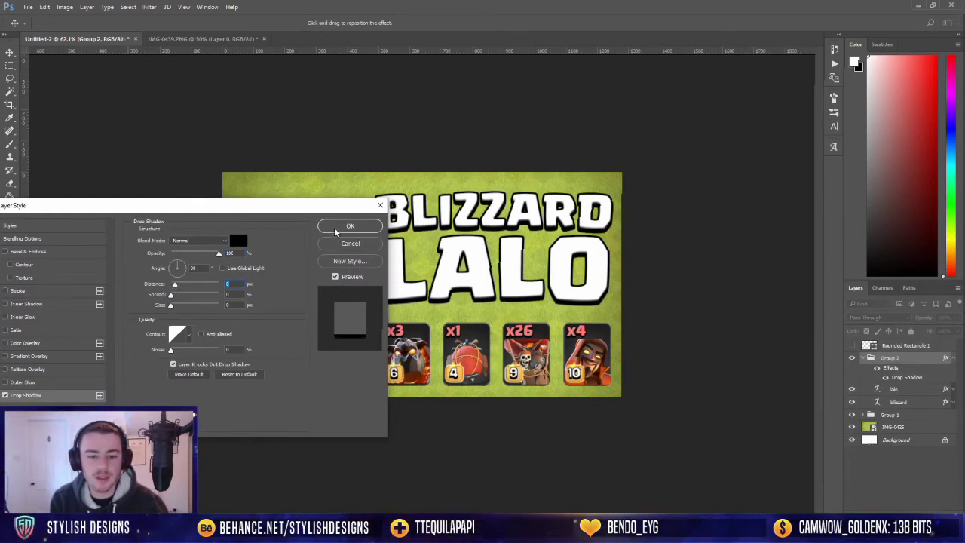
pyautogui.click(5, 395)
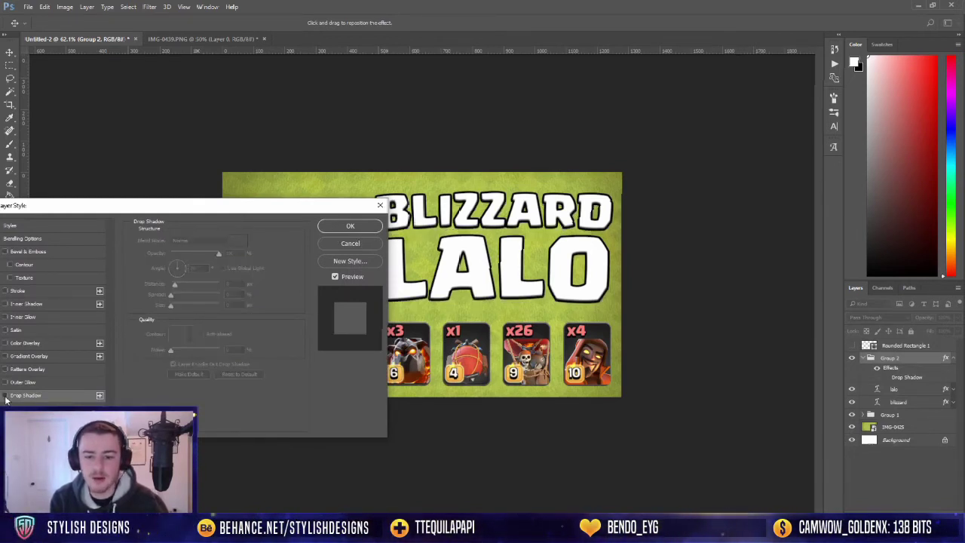
pyautogui.click(5, 395)
pyautogui.click(6, 395)
pyautogui.click(5, 395)
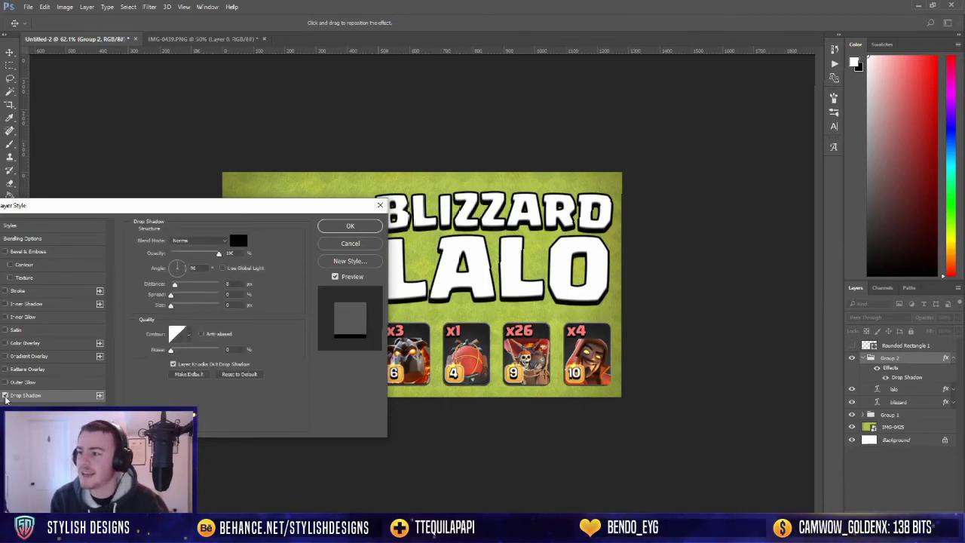
pyautogui.click(350, 226)
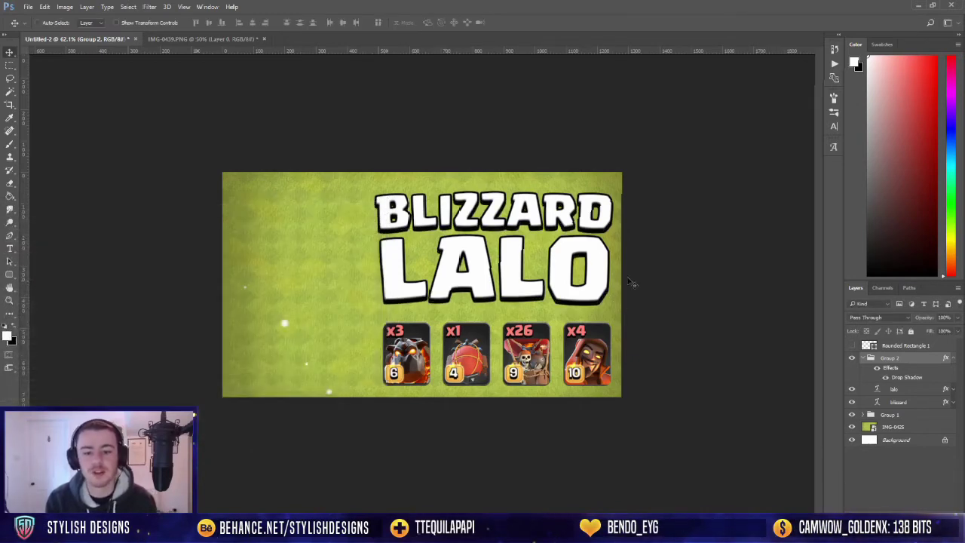
pyautogui.scroll(-3, 622, 268)
pyautogui.scroll(4, 621, 265)
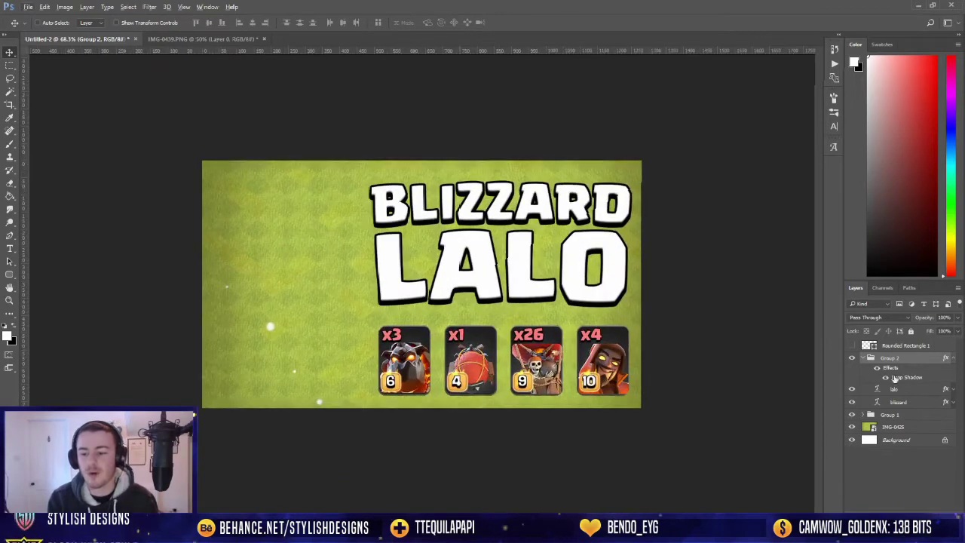
# Increase the Inner Shadow distance slightly on the LALO text layer and apply the style.
pyautogui.doubleClick(914, 393)
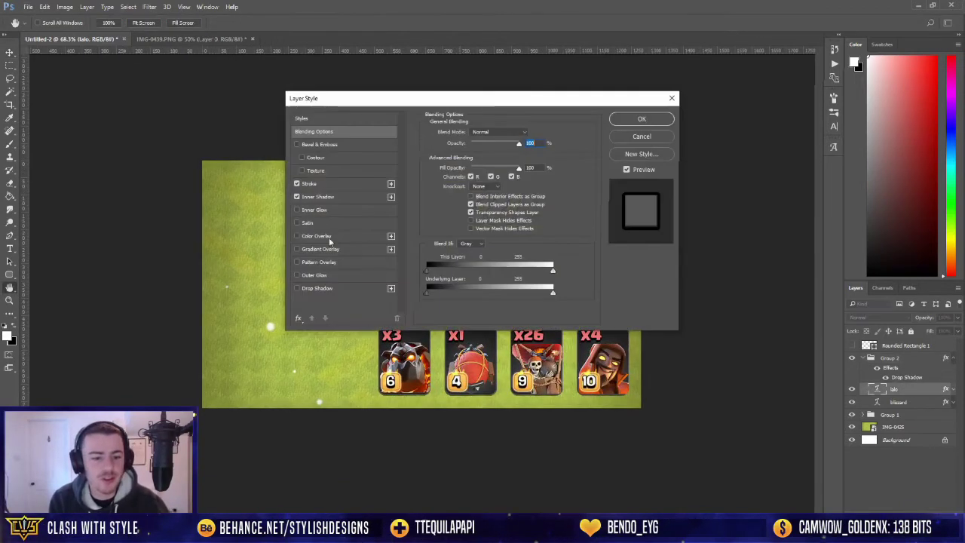
pyautogui.click(318, 196)
pyautogui.moveTo(528, 106); pyautogui.dragTo(254, 113)
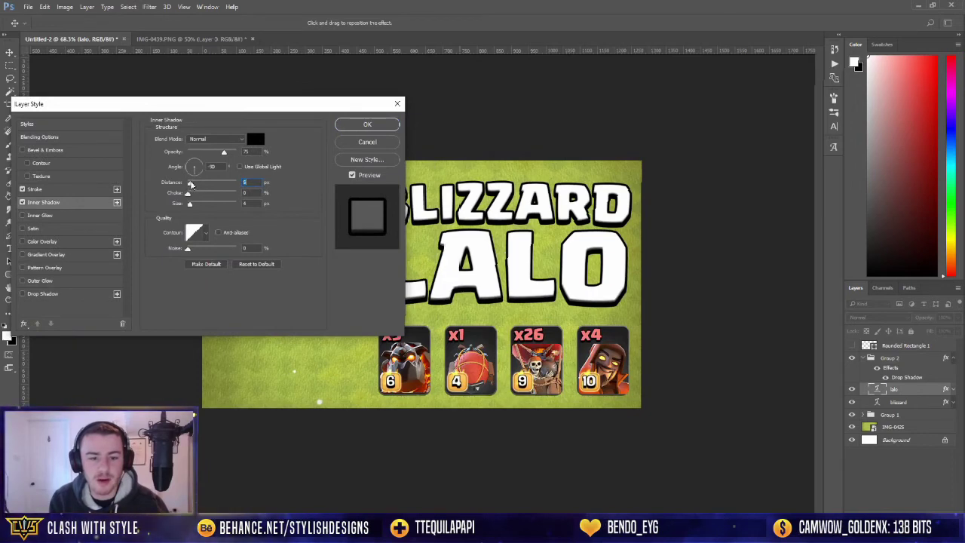
pyautogui.moveTo(190, 186); pyautogui.dragTo(192, 186)
pyautogui.click(367, 125)
pyautogui.scroll(-5, 498, 321)
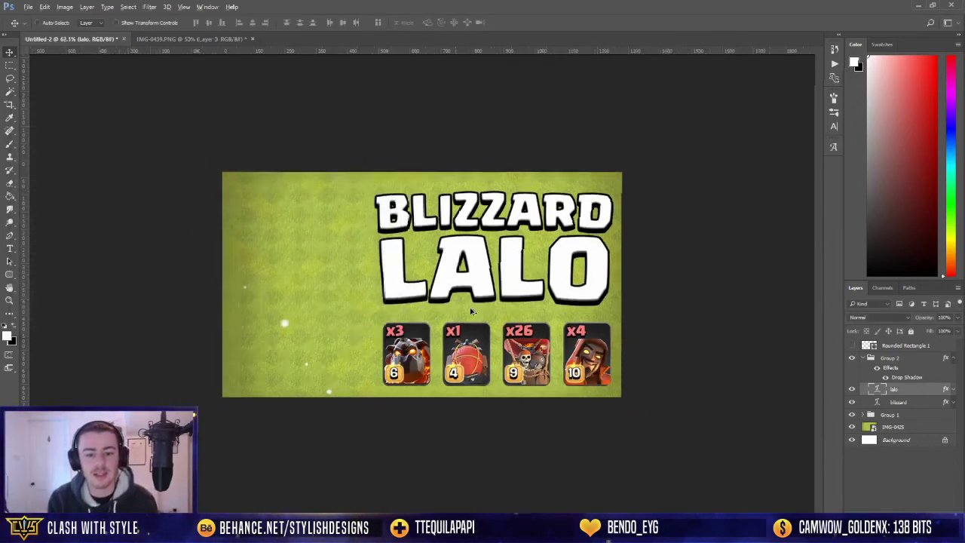
pyautogui.scroll(-2, 506, 332)
pyautogui.scroll(5, 513, 343)
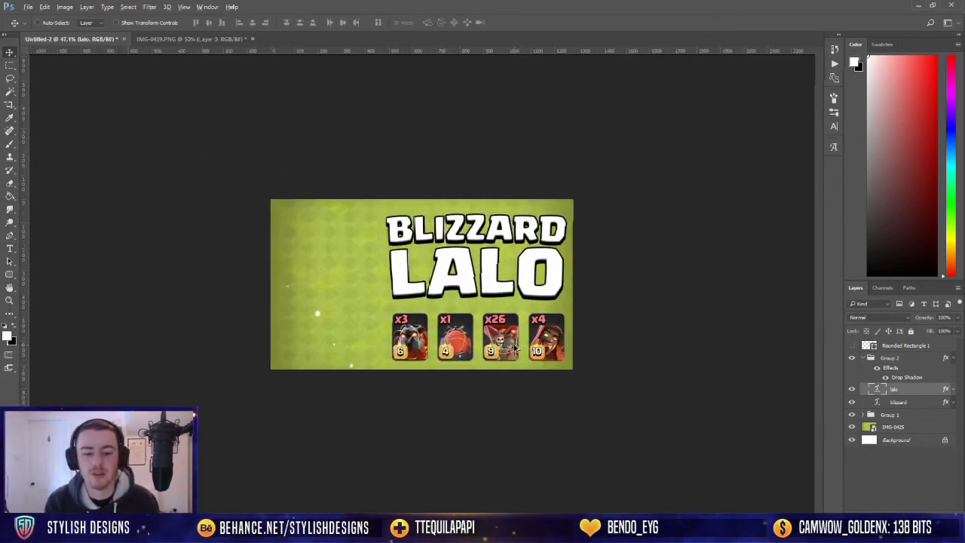
# Collapse the title group and its effects list, and nudge the group up a few pixels.
pyautogui.click(951, 359)
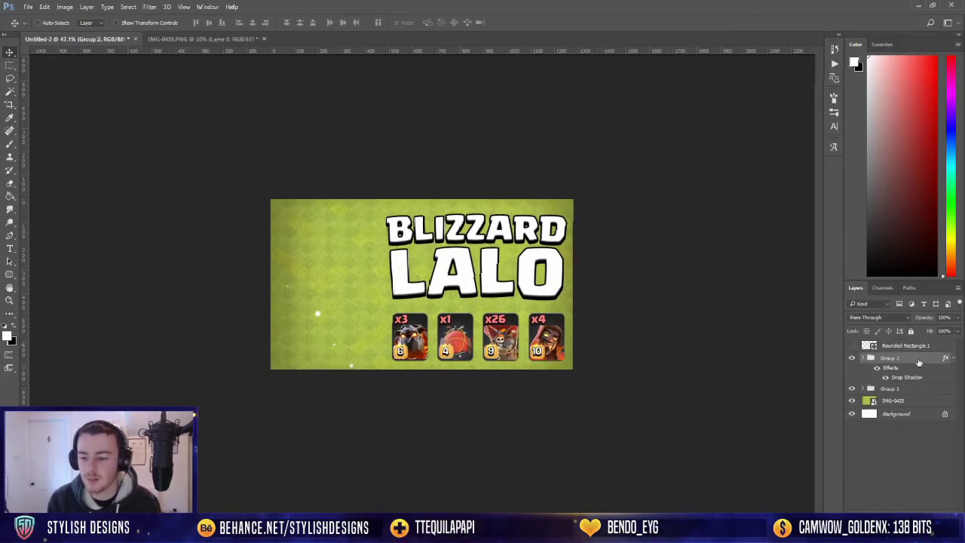
pyautogui.click(953, 360)
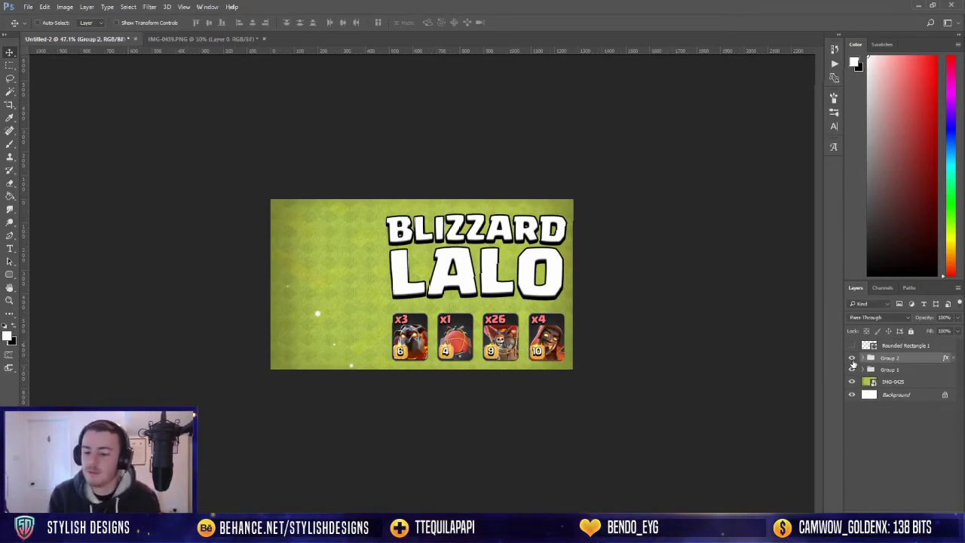
pyautogui.press('Up')
pyautogui.press('Up')
pyautogui.press('Up')
pyautogui.press('Up')
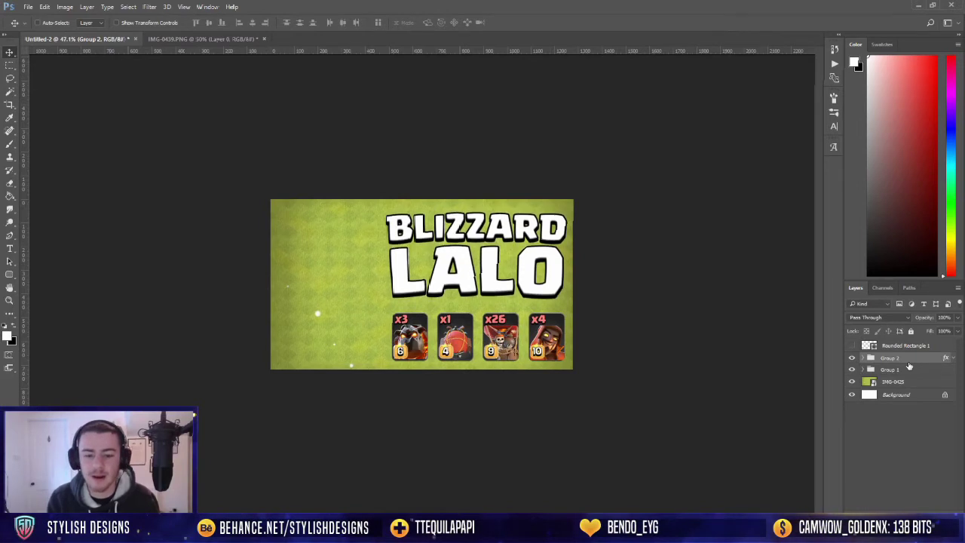
pyautogui.press('Up')
pyautogui.press('Up')
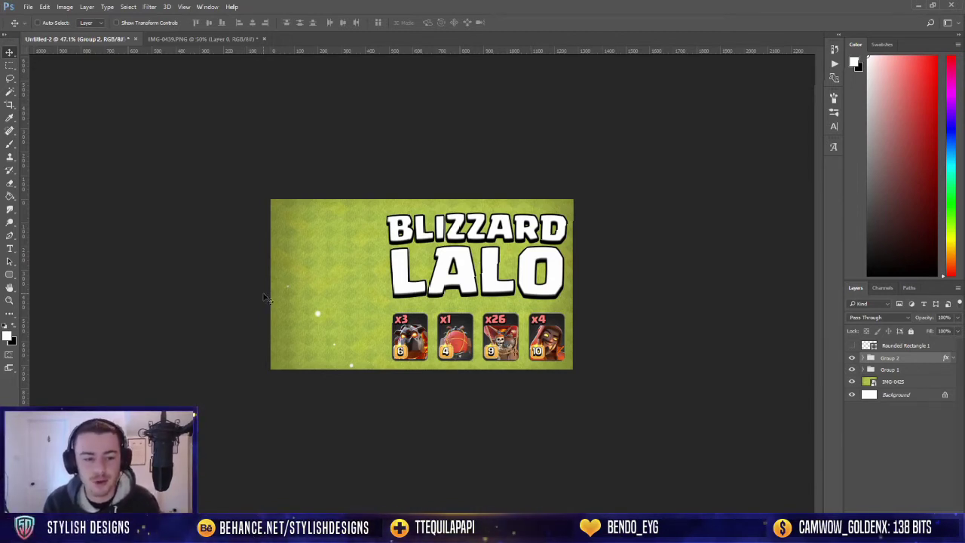
# Create a white 1280 × 720 px rectangle shape above the title group.
pyautogui.rightClick(10, 274)
pyautogui.click(53, 275)
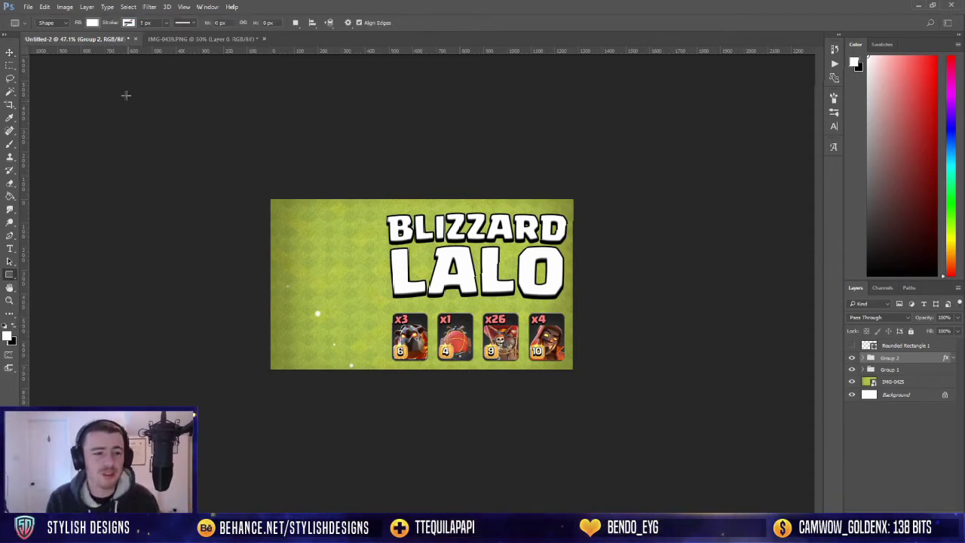
pyautogui.click(288, 212)
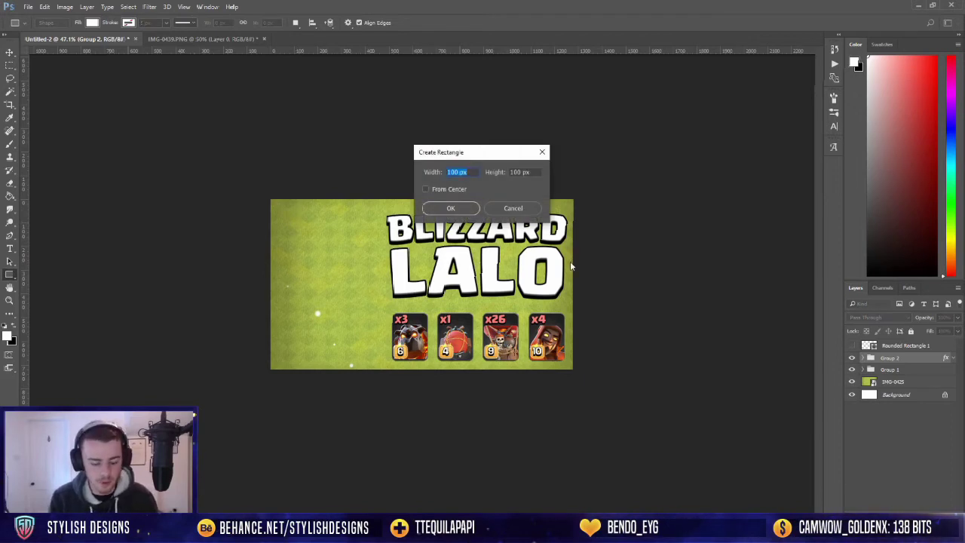
pyautogui.write('1280')
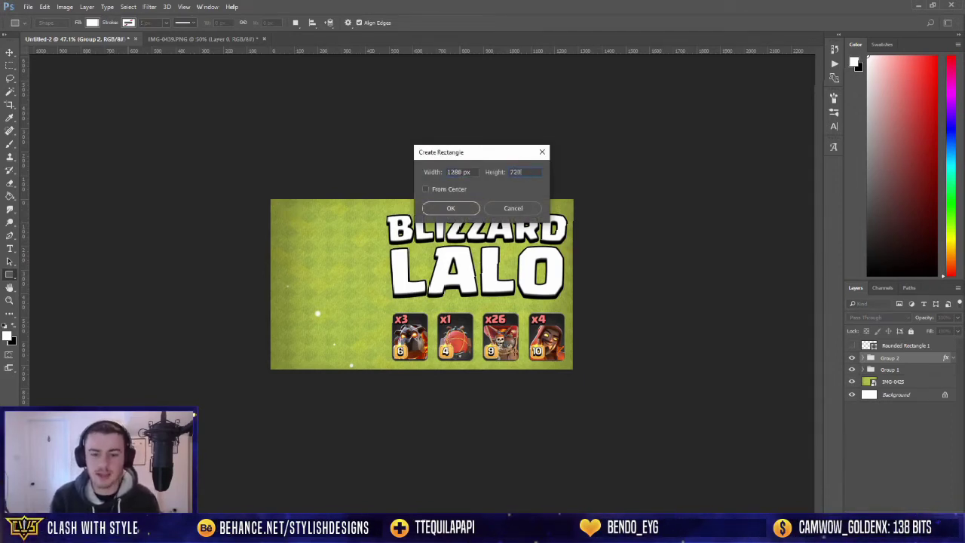
pyautogui.press('Return')
pyautogui.press('Return')
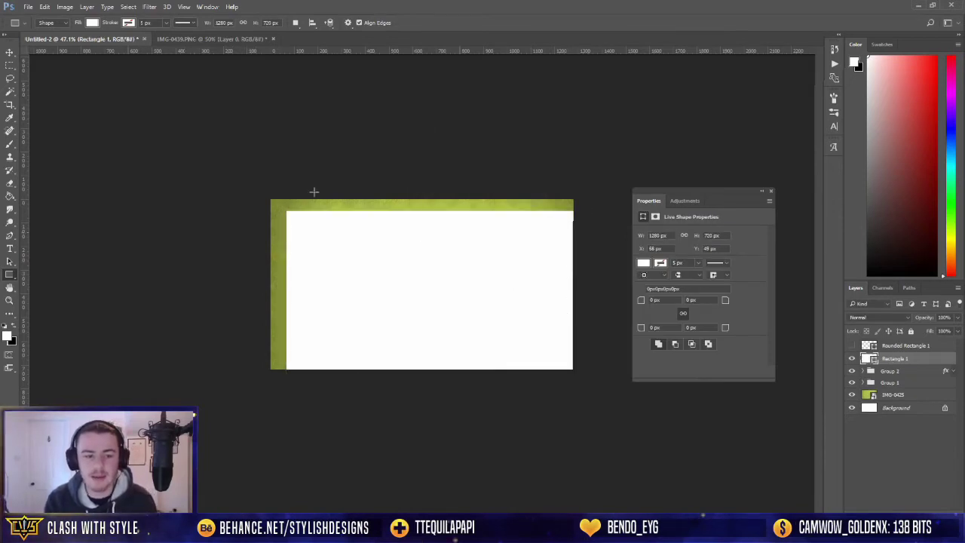
# Align the rectangle to the canvas's top and left edges so it covers the whole thumbnail, and clear the selection.
pyautogui.hotkey('ctrl', 'a')
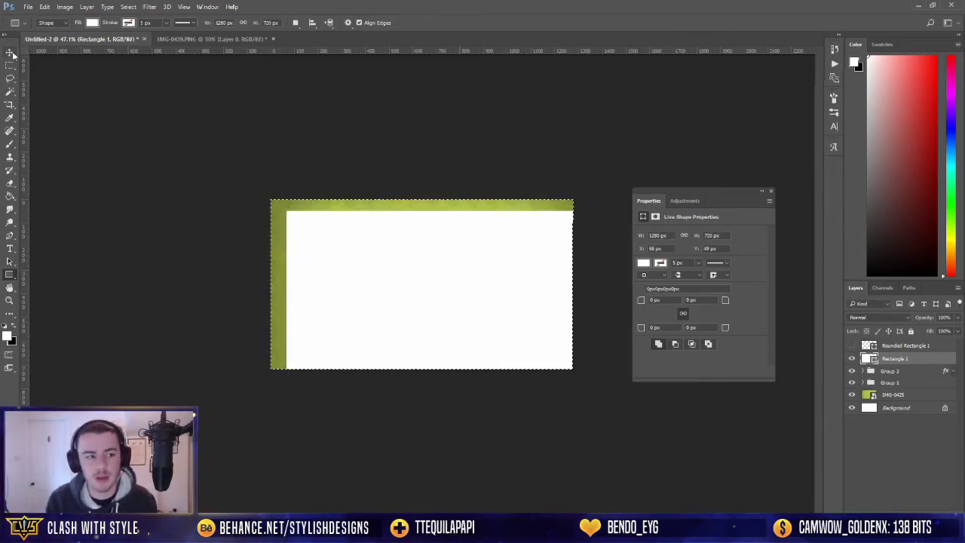
pyautogui.click(10, 53)
pyautogui.click(196, 22)
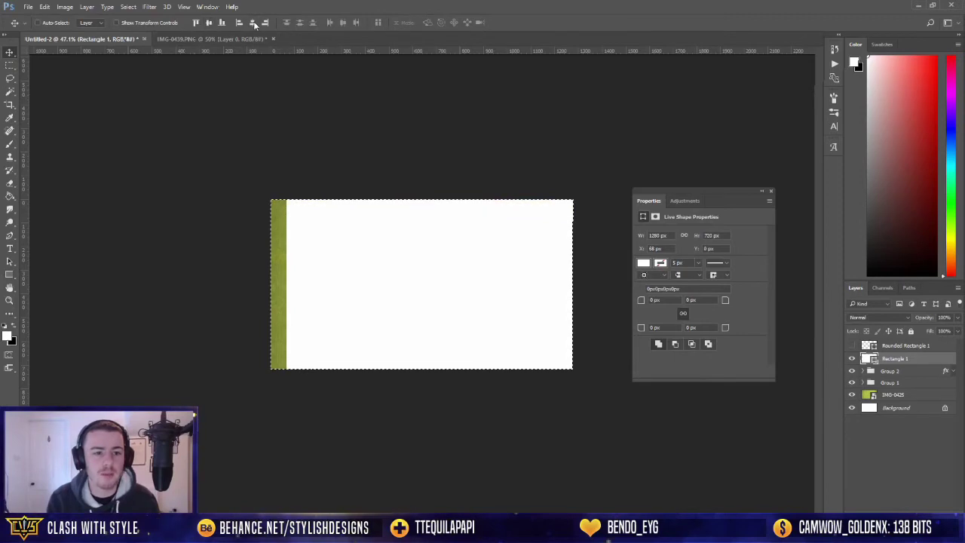
pyautogui.click(239, 22)
pyautogui.hotkey('ctrl', 'd')
pyautogui.press('m')
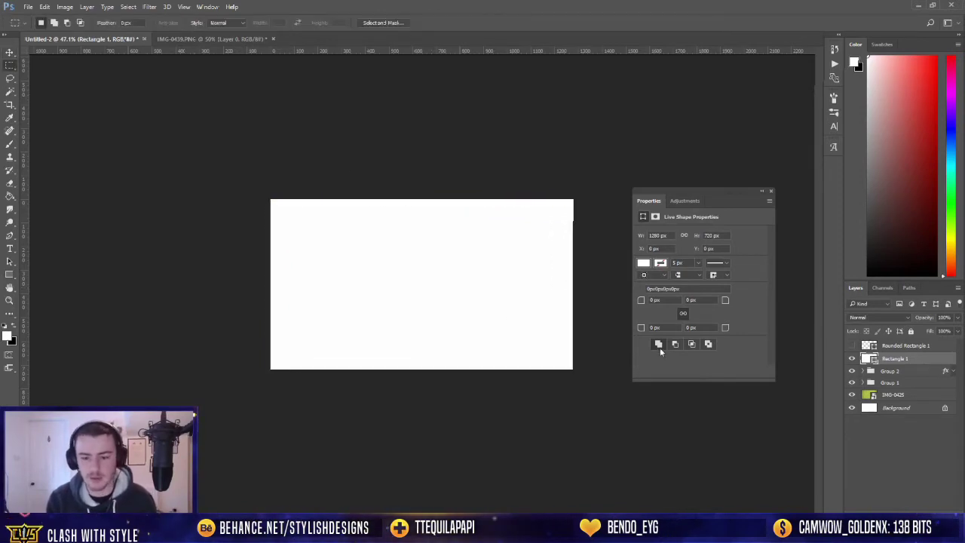
# Remove the rectangle's fill and give it a white 5 px stroke as a thumbnail border.
pyautogui.click(661, 262)
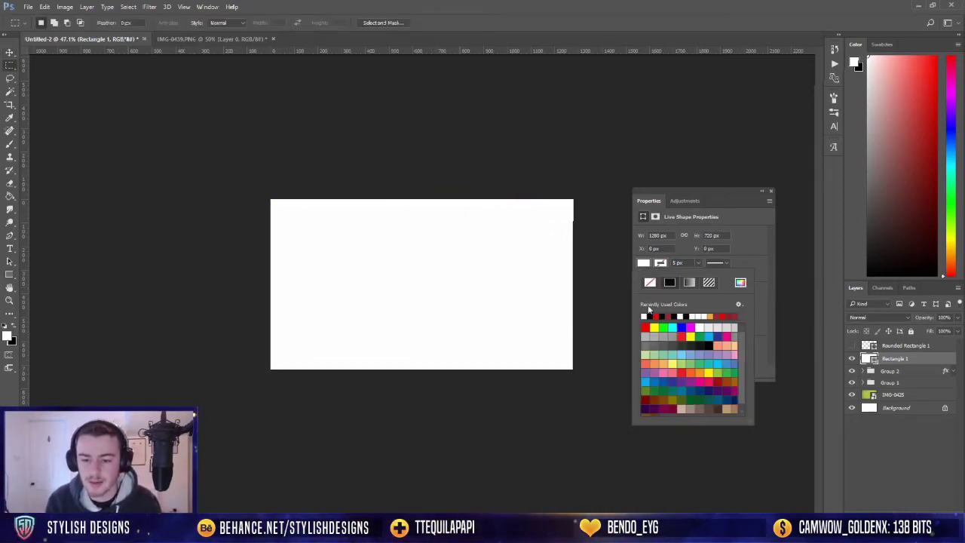
pyautogui.click(649, 284)
pyautogui.click(661, 262)
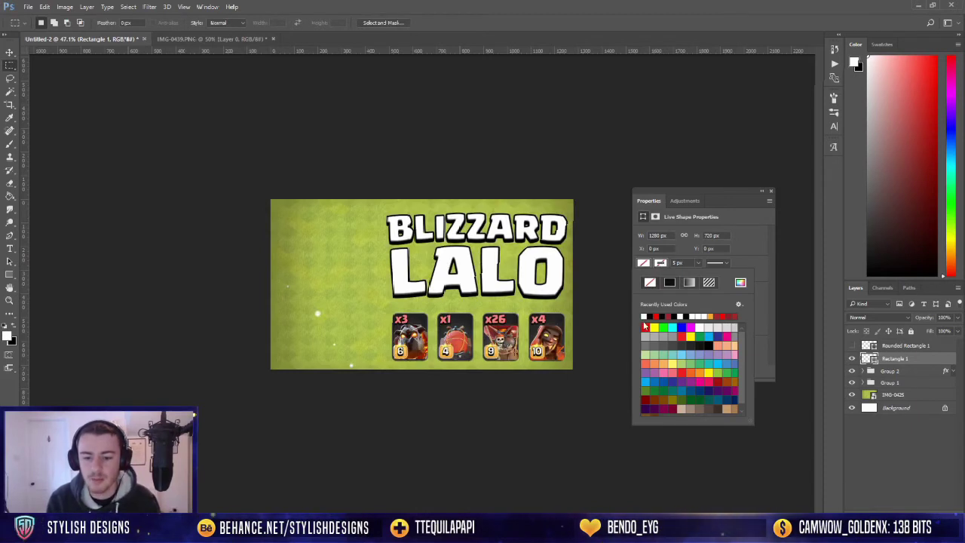
pyautogui.click(644, 317)
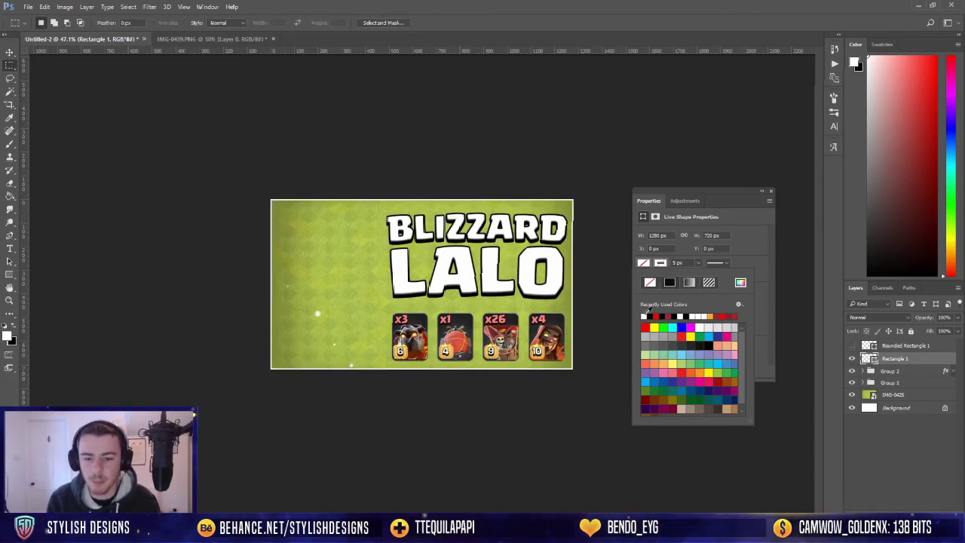
pyautogui.click(769, 200)
pyautogui.click(772, 191)
# Scale the white border rectangle inward around its centre to about 98% so it sits inset from the thumbnail's edges.
pyautogui.scroll(3, 577, 263)
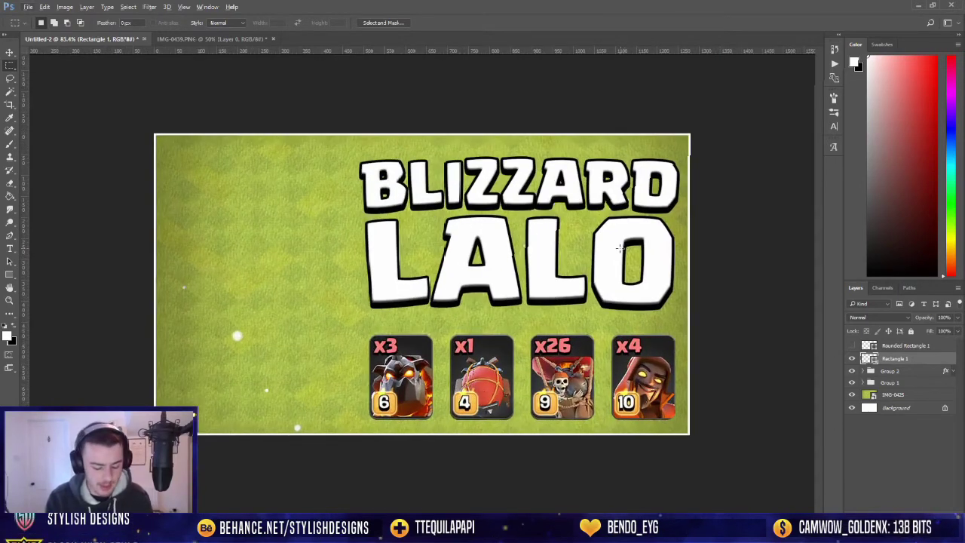
pyautogui.scroll(-2, 573, 234)
pyautogui.scroll(3, 575, 245)
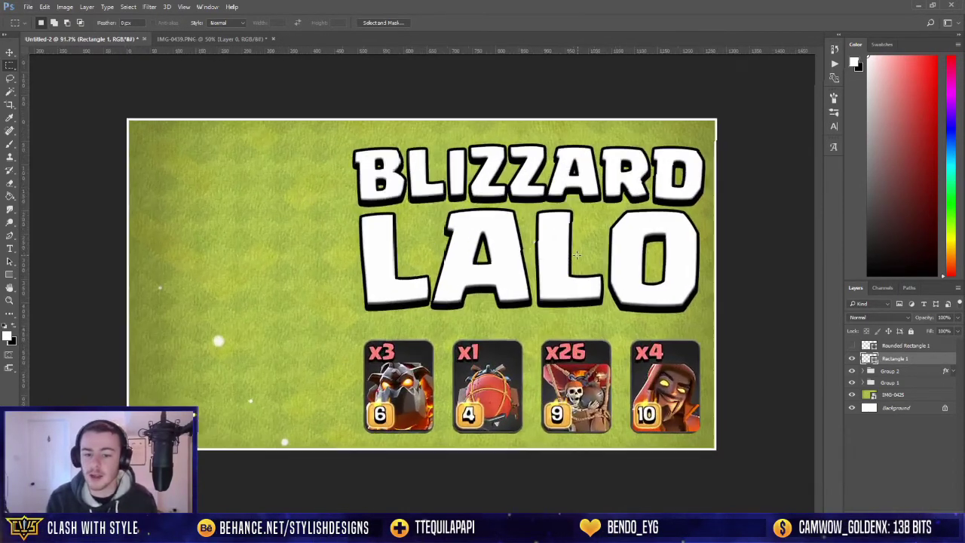
pyautogui.hotkey('ctrl', 't')
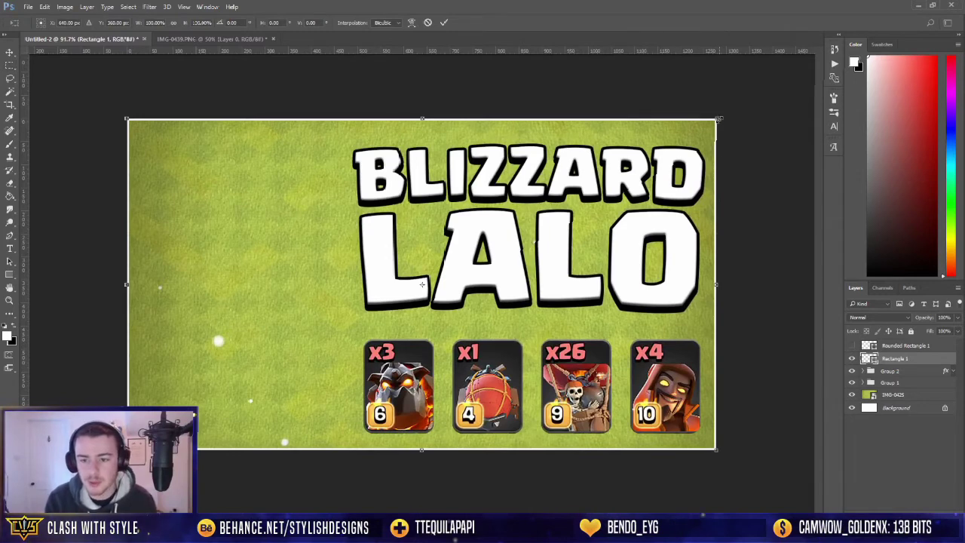
pyautogui.moveTo(718, 119); pyautogui.dragTo(712, 122)
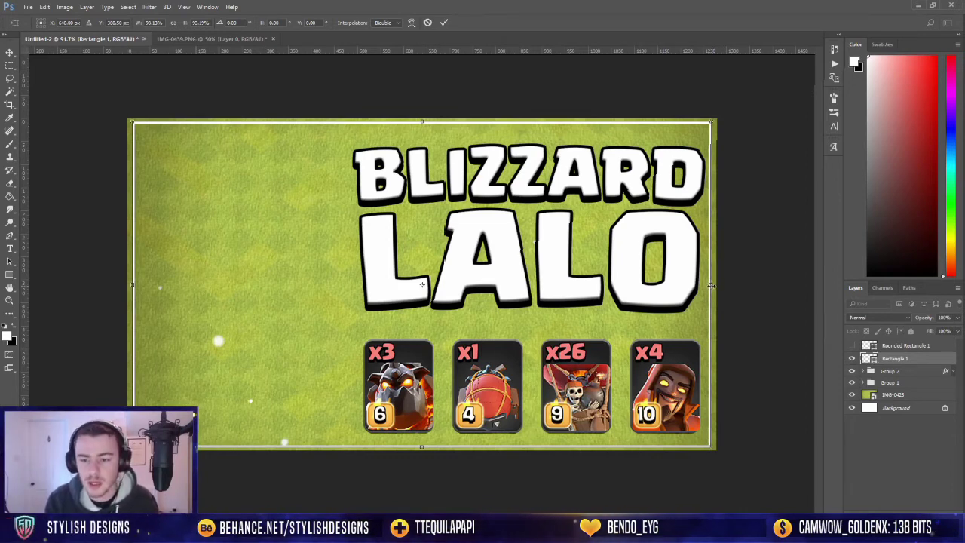
pyautogui.moveTo(709, 285); pyautogui.dragTo(712, 285)
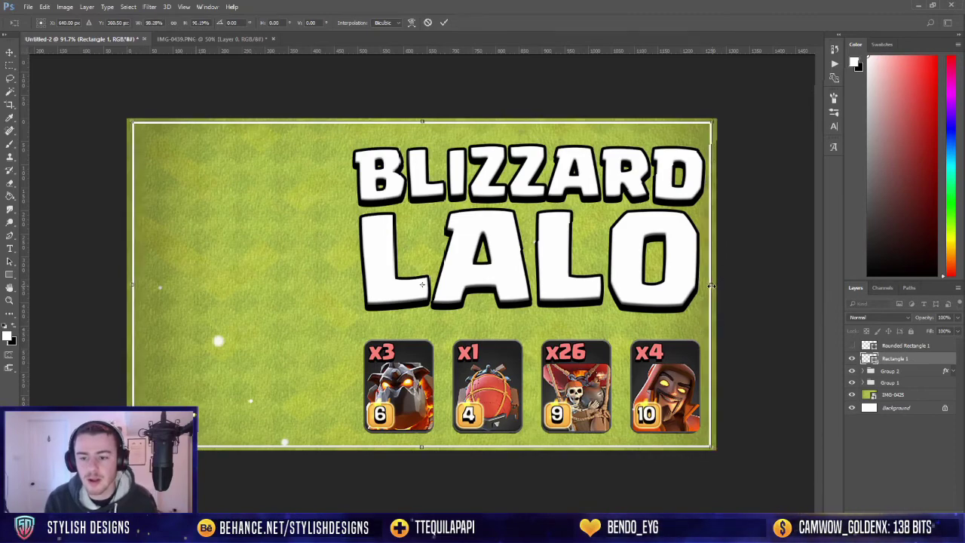
# Fine-tune the border's left edge slightly outward towards the canvas edge and apply the transform.
pyautogui.scroll(2, 45, 332)
pyautogui.scroll(-2, 45, 332)
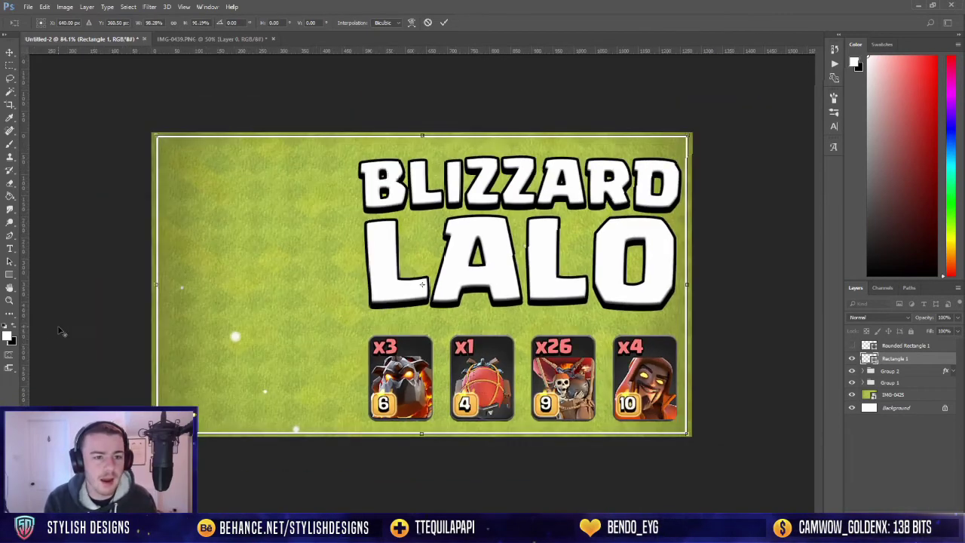
pyautogui.scroll(3, 33, 326)
pyautogui.scroll(4, 54, 328)
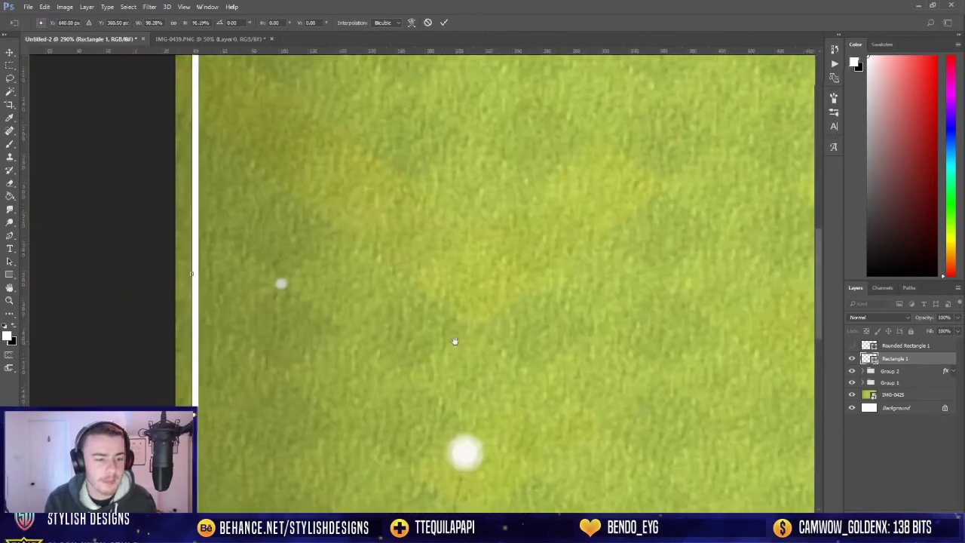
pyautogui.moveTo(133, 311); pyautogui.dragTo(332, 327)
pyautogui.hscroll(1, 332, 328)
pyautogui.moveTo(366, 291); pyautogui.dragTo(363, 288)
pyautogui.press('Return')
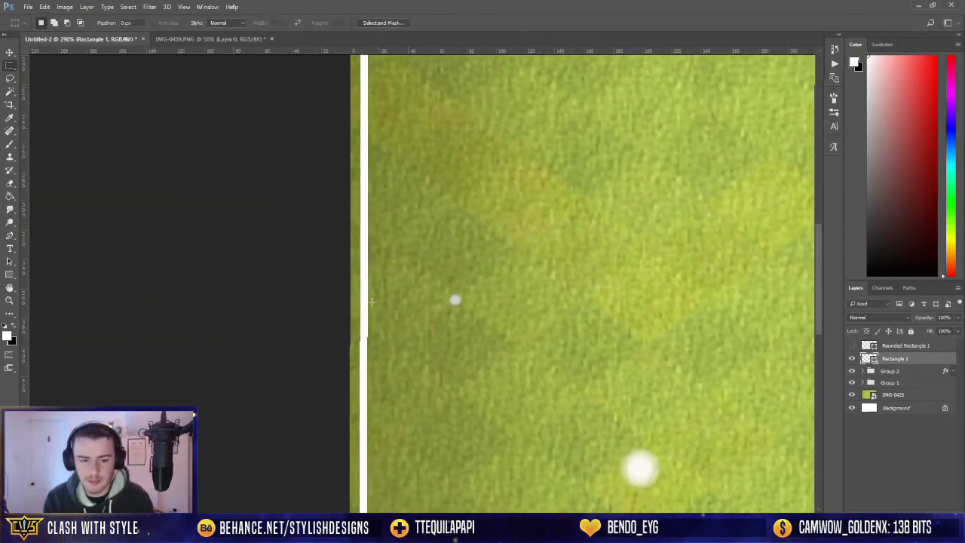
pyautogui.scroll(-2, 371, 301)
pyautogui.scroll(-5, 372, 302)
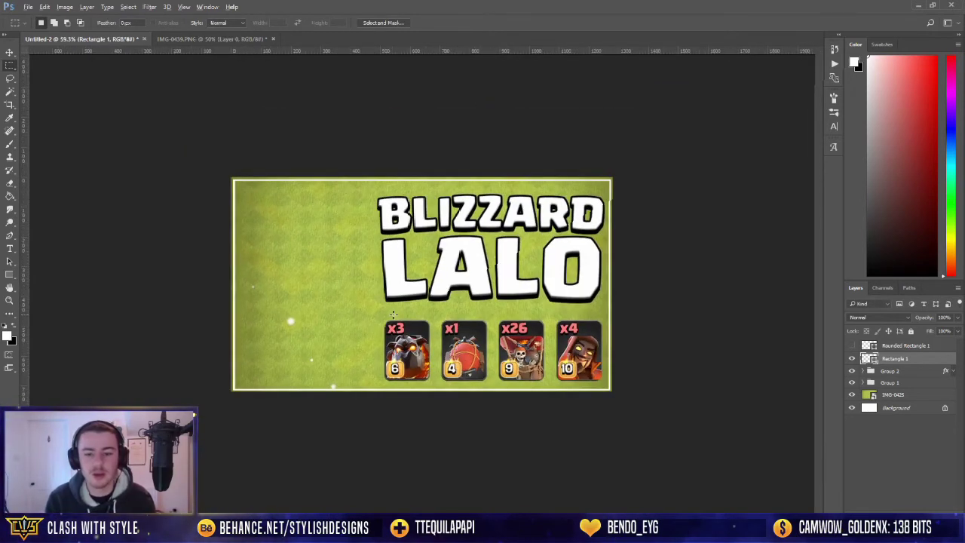
pyautogui.scroll(2, 394, 316)
pyautogui.scroll(-2, 394, 316)
pyautogui.scroll(2, 422, 331)
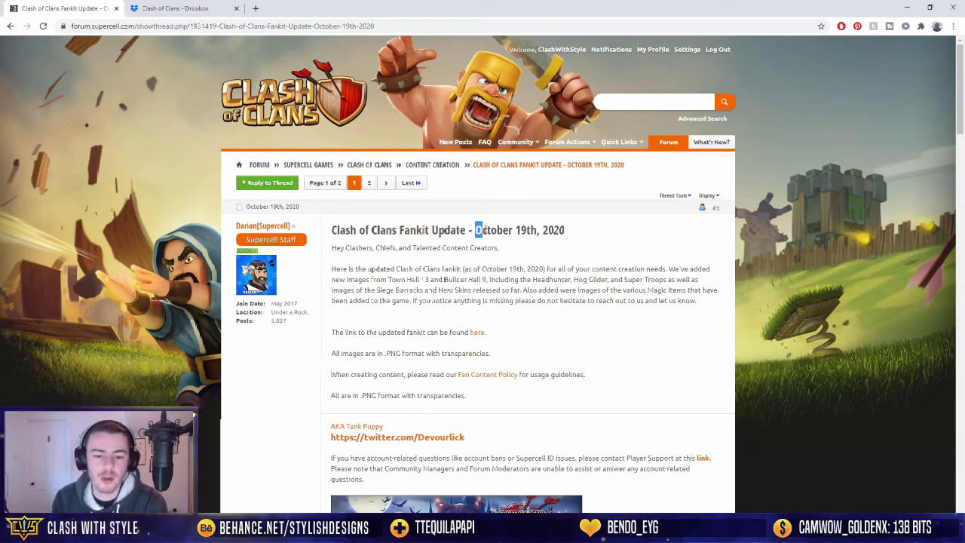
# Switch to the browser, review the October 19th, 2020 fankit thread, and go to the Clash of Clans fankit folder in Dropbox.
pyautogui.moveTo(476, 230); pyautogui.dragTo(566, 230)
pyautogui.click(583, 270)
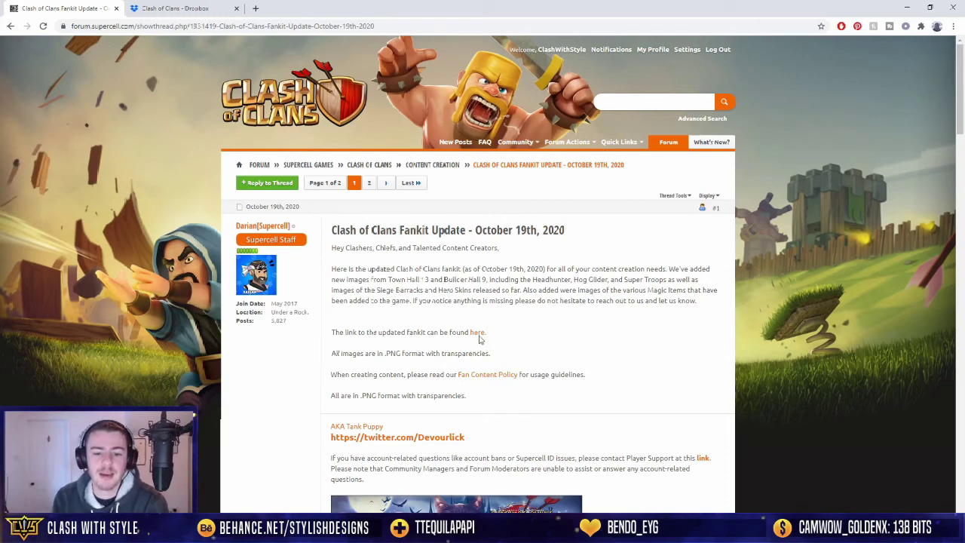
pyautogui.moveTo(491, 339); pyautogui.dragTo(472, 339)
pyautogui.click(184, 10)
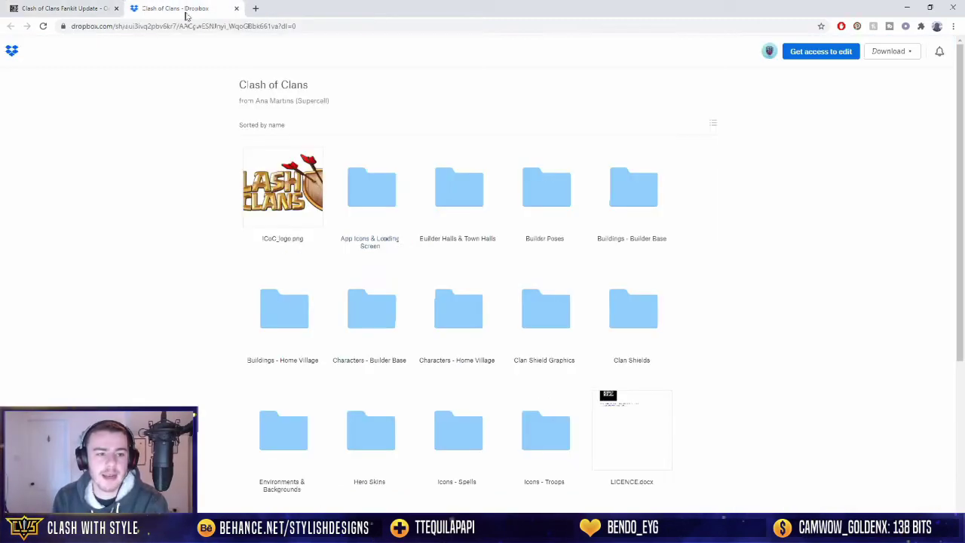
pyautogui.scroll(-2, 131, 341)
pyautogui.scroll(2, 132, 341)
pyautogui.scroll(-1, 132, 342)
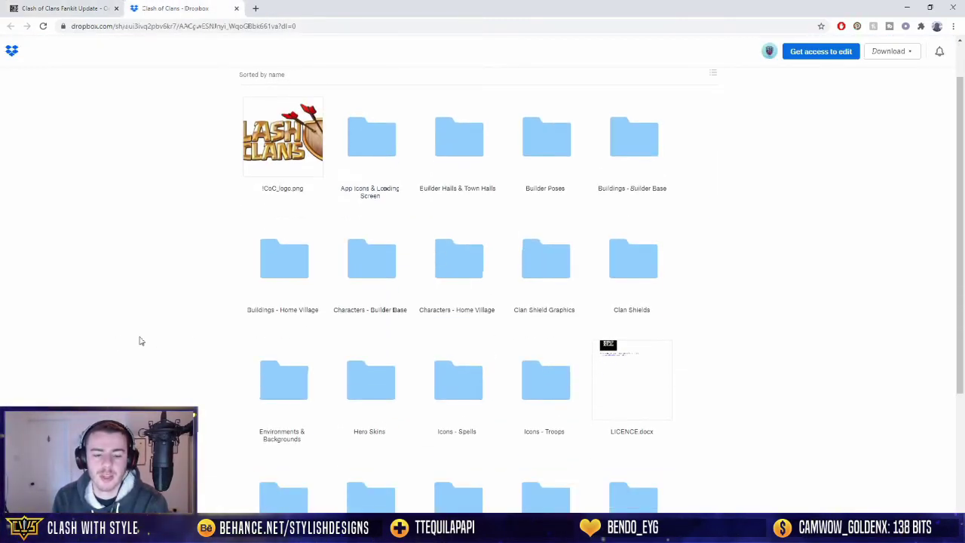
# Open the Characters - Home Village folder and look through its character images.
pyautogui.click(474, 279)
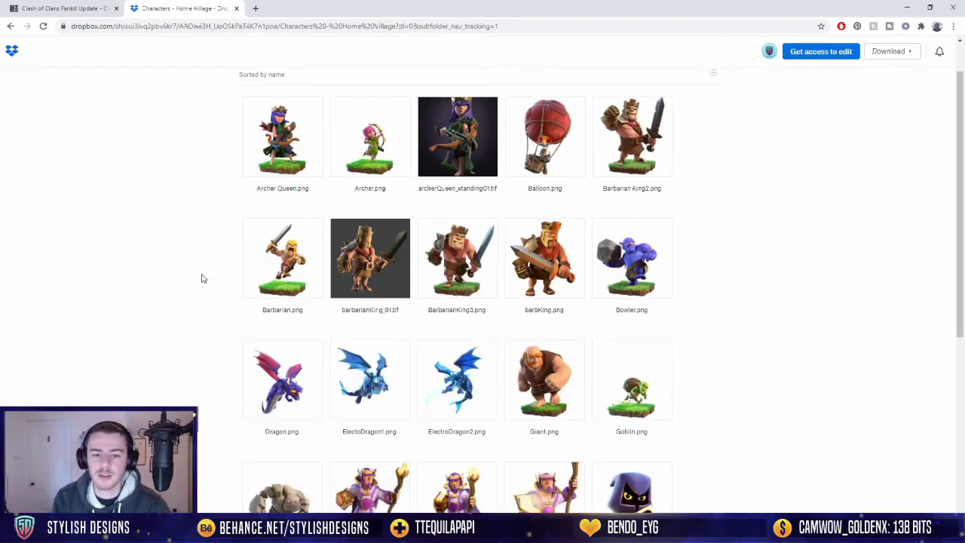
pyautogui.scroll(-5, 201, 278)
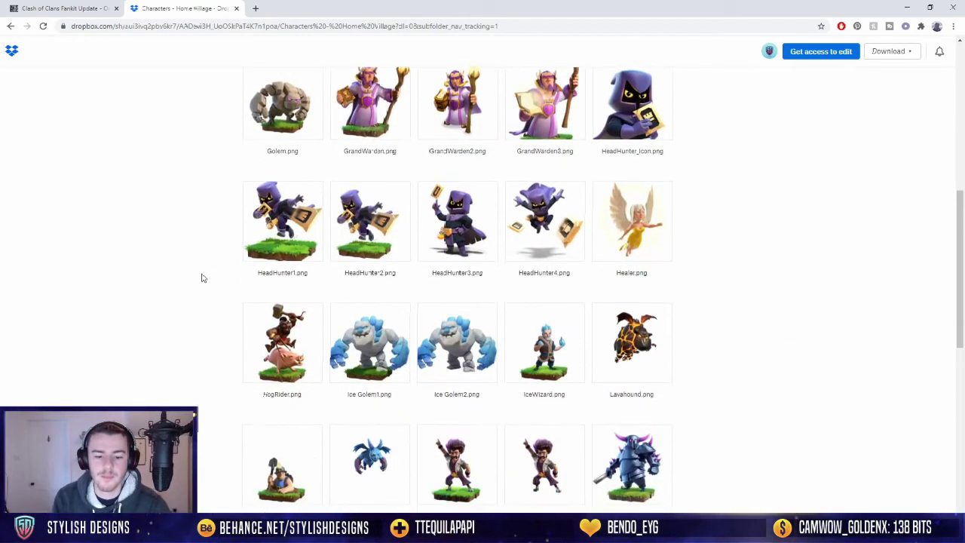
pyautogui.scroll(-5, 201, 278)
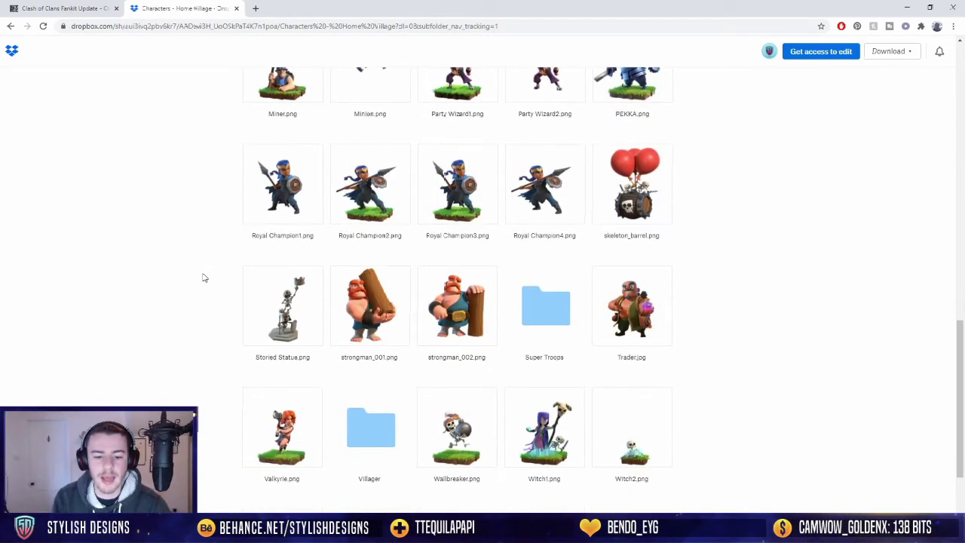
pyautogui.scroll(-2, 203, 279)
pyautogui.scroll(1, 202, 279)
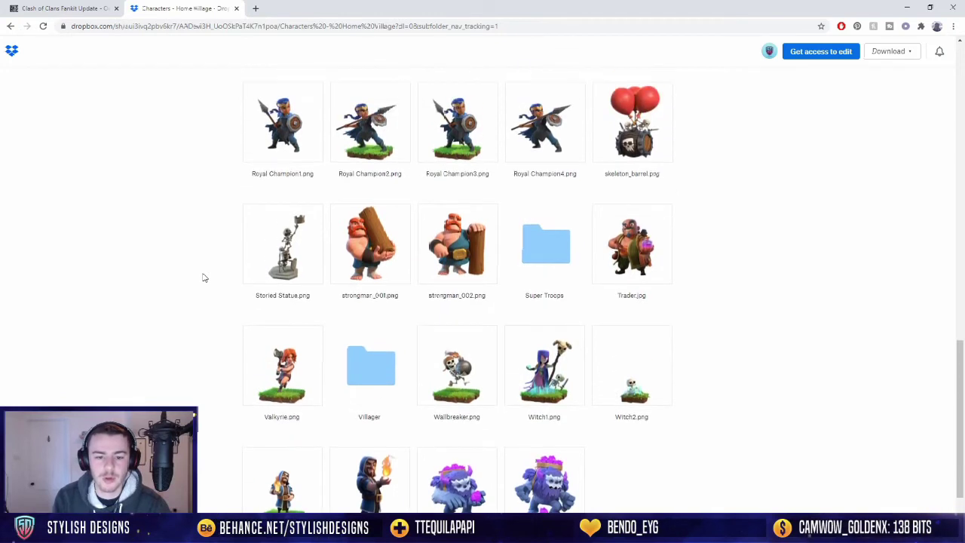
# Open the Super Troops folder and browse the available super troop images.
pyautogui.click(546, 251)
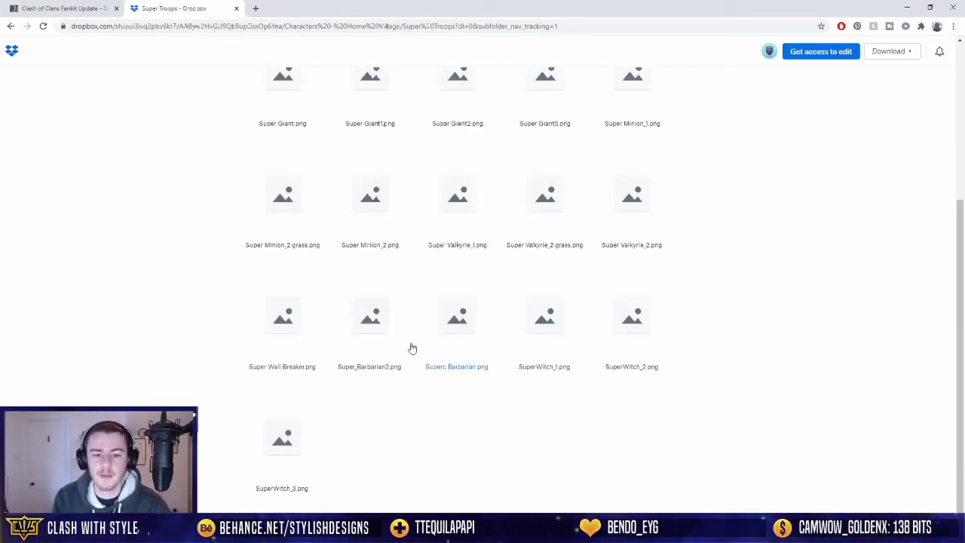
pyautogui.scroll(3, 191, 385)
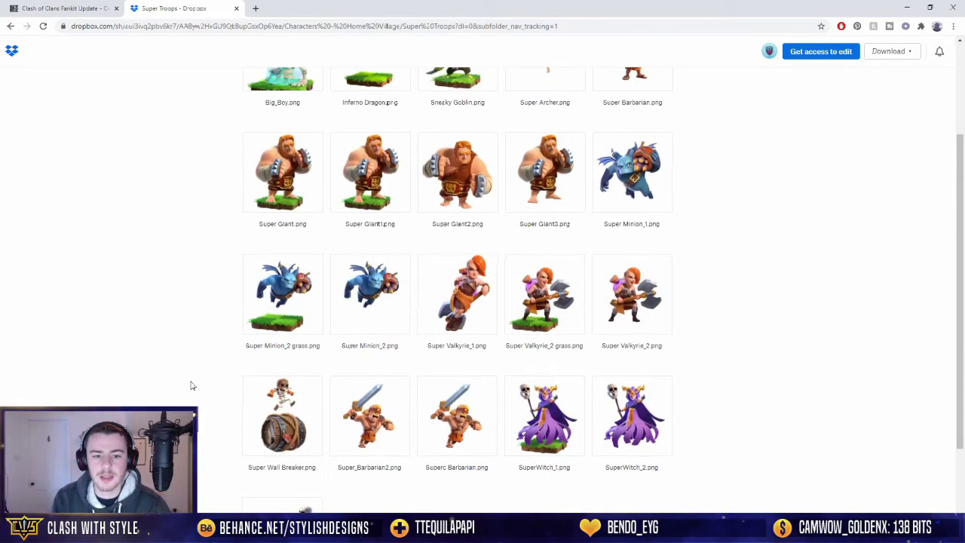
pyautogui.scroll(-2, 191, 386)
pyautogui.scroll(-2, 191, 385)
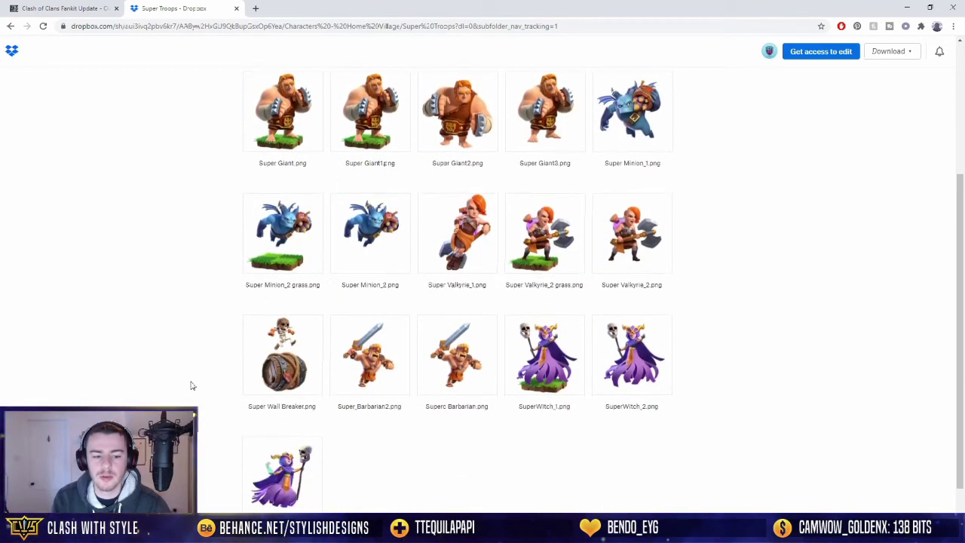
pyautogui.scroll(3, 191, 385)
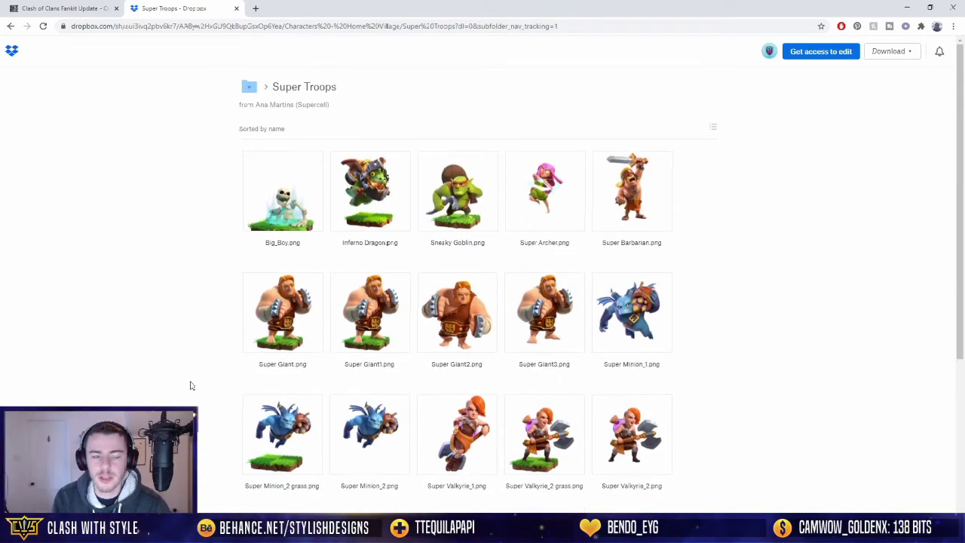
pyautogui.scroll(-3, 687, 403)
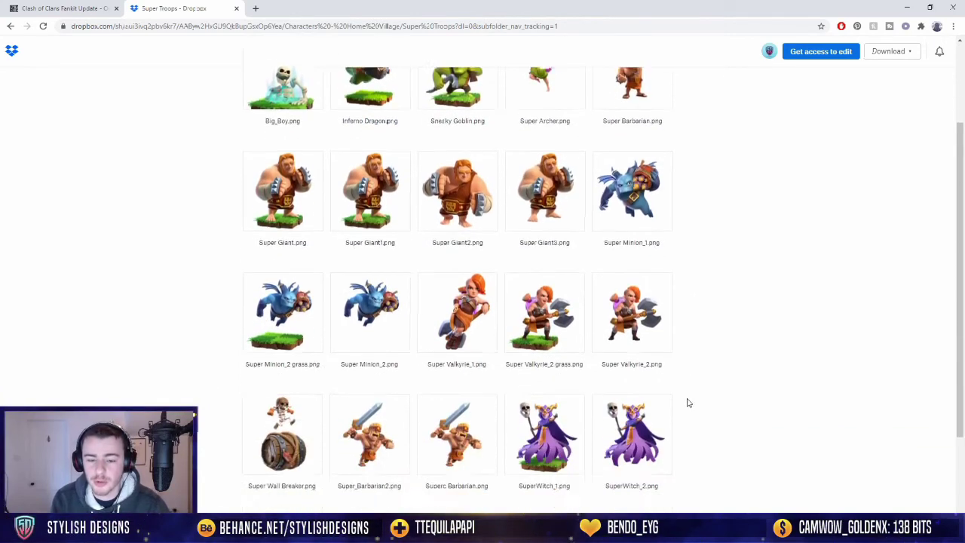
pyautogui.scroll(3, 687, 402)
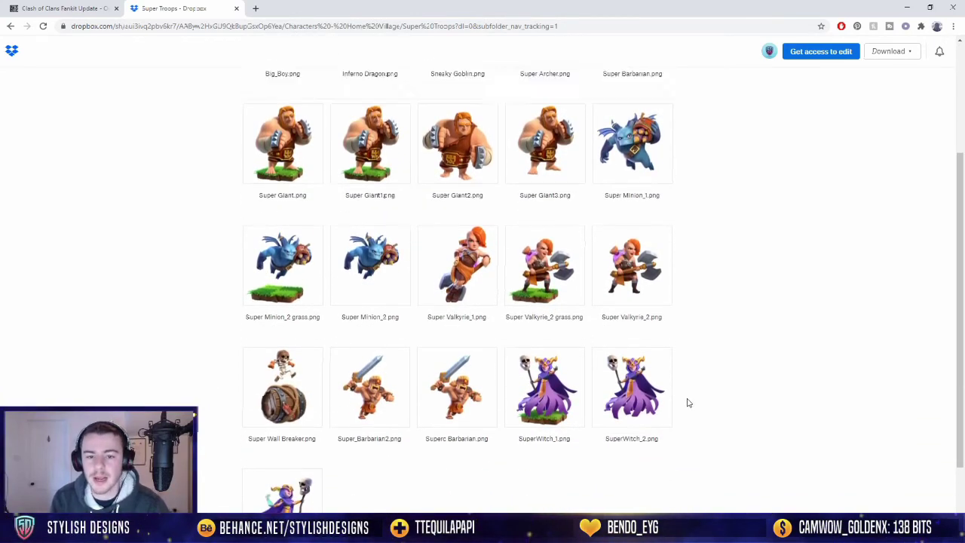
# Return to the Characters - Home Village folder, open Balloon.png, and download it.
pyautogui.click(263, 88)
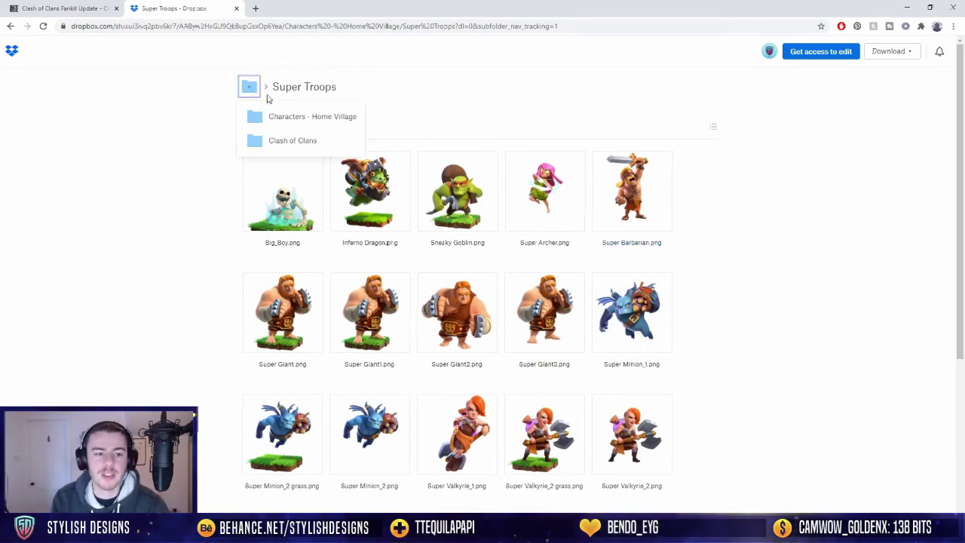
pyautogui.click(295, 119)
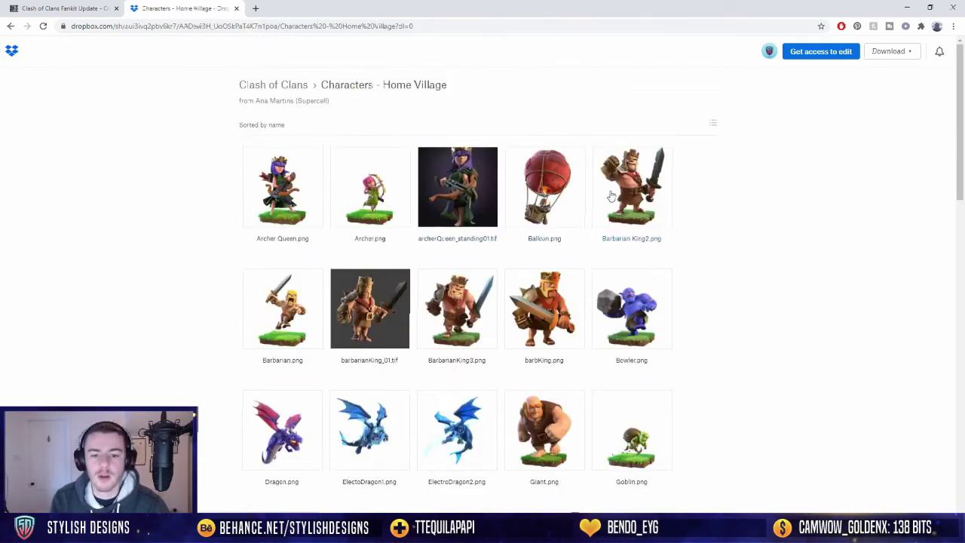
pyautogui.click(547, 189)
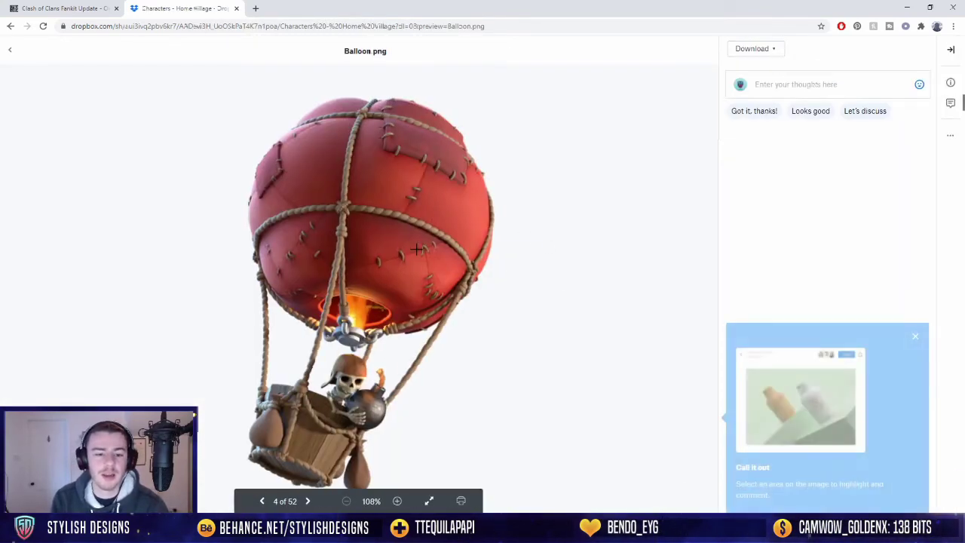
pyautogui.click(748, 51)
pyautogui.click(748, 74)
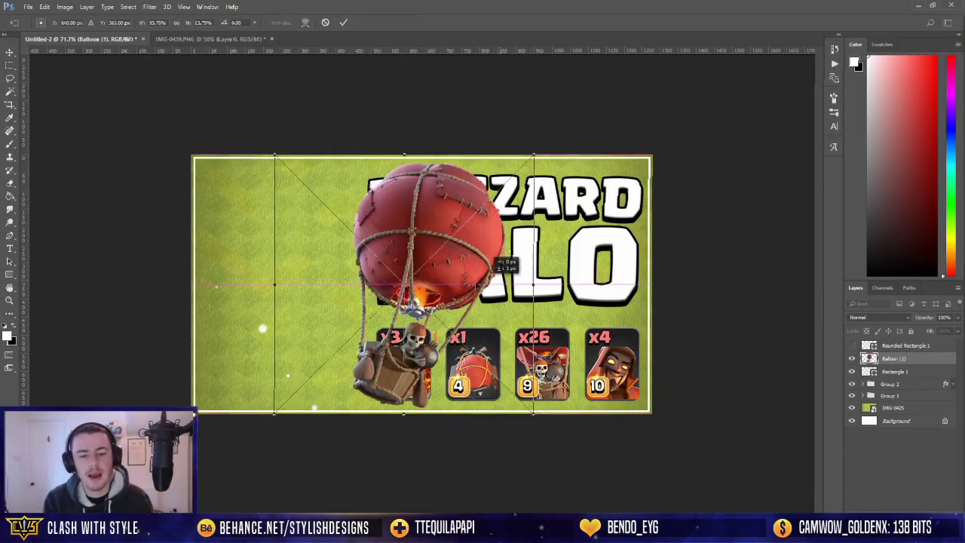
# In Photoshop, position the placed balloon left of the title, scaled to about 110% and rotated about 14° counterclockwise, and nudge it slightly.
pyautogui.moveTo(391, 285); pyautogui.dragTo(341, 285)
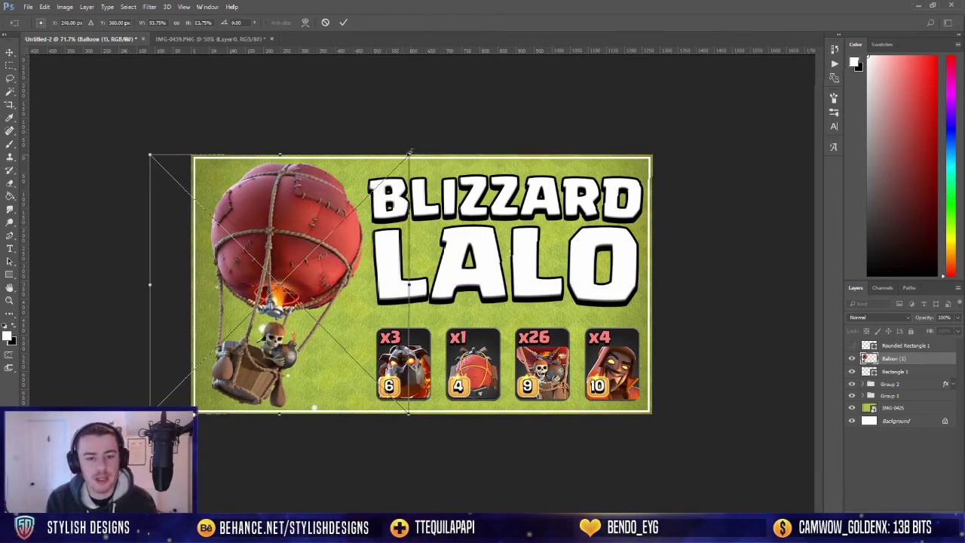
pyautogui.moveTo(410, 155); pyautogui.dragTo(420, 128)
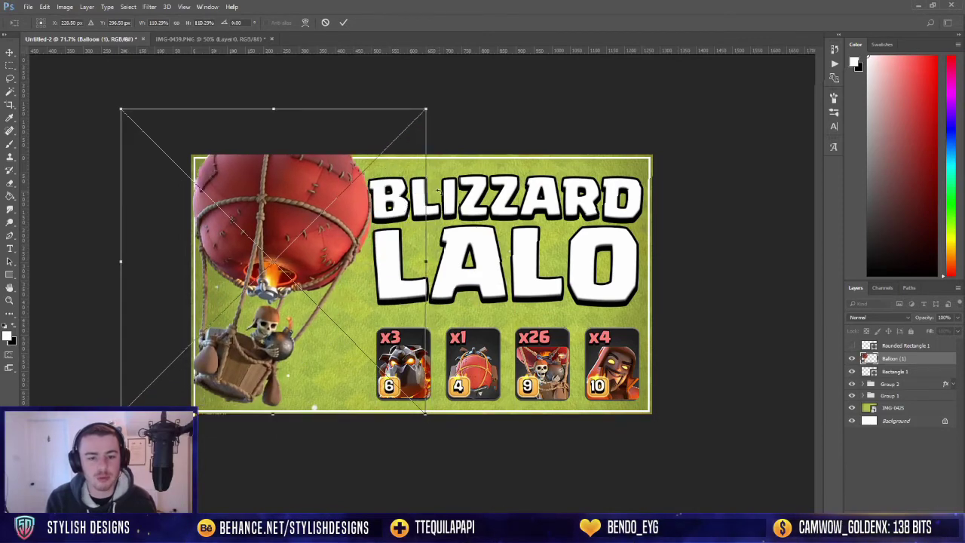
pyautogui.moveTo(431, 184); pyautogui.dragTo(415, 146)
pyautogui.press('Return')
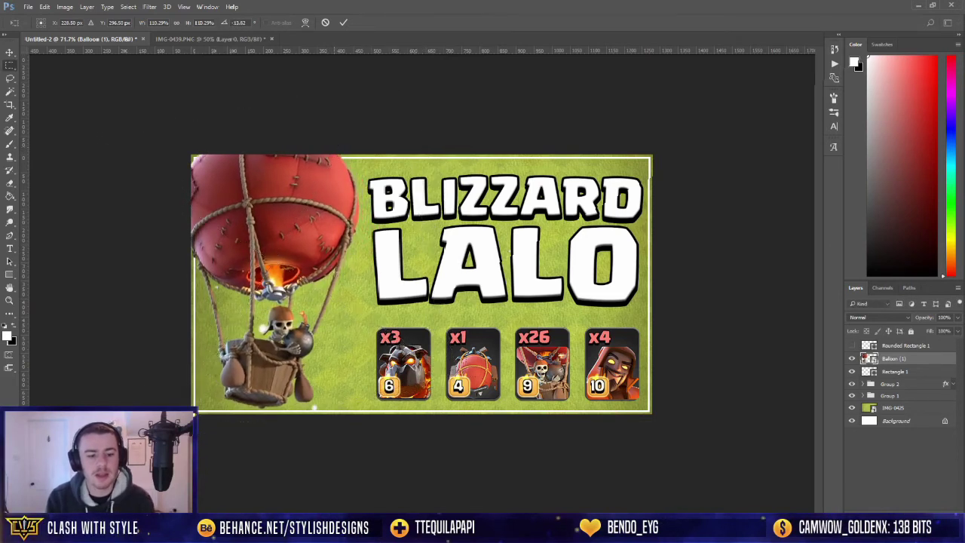
pyautogui.moveTo(330, 276); pyautogui.dragTo(334, 276)
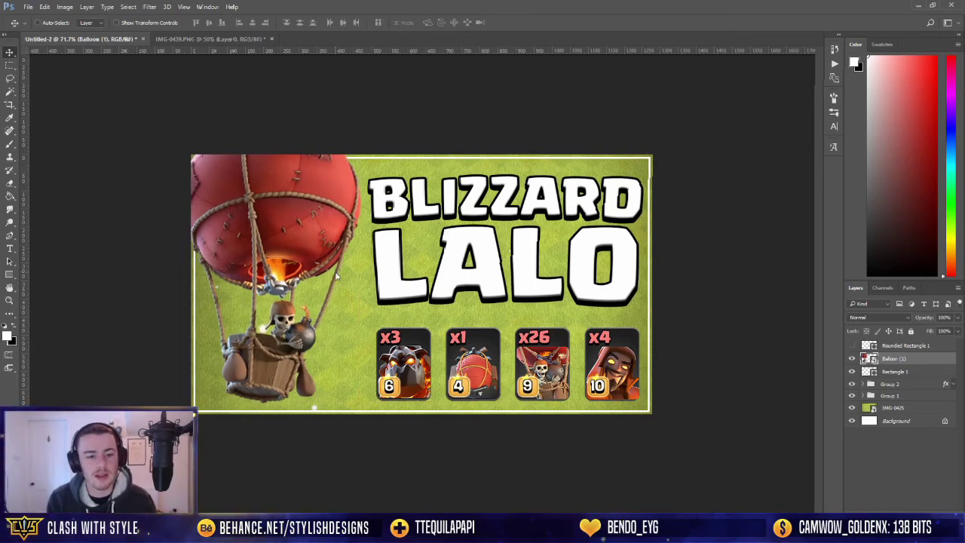
# Scale the BLIZZARD LALO title group down to about 96% and nudge it slightly to the right.
pyautogui.hotkey('ctrl', '-')
pyautogui.scroll(-3, 370, 285)
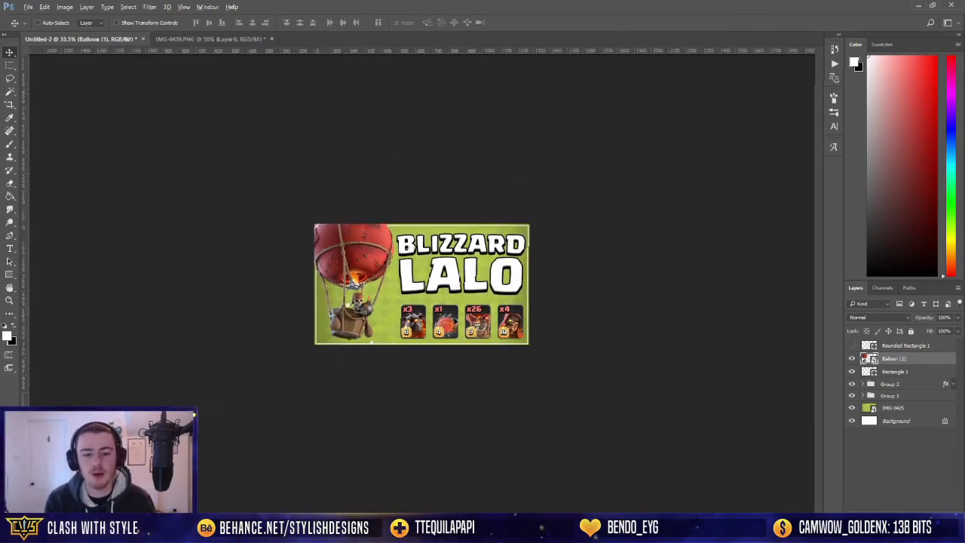
pyautogui.scroll(3, 513, 345)
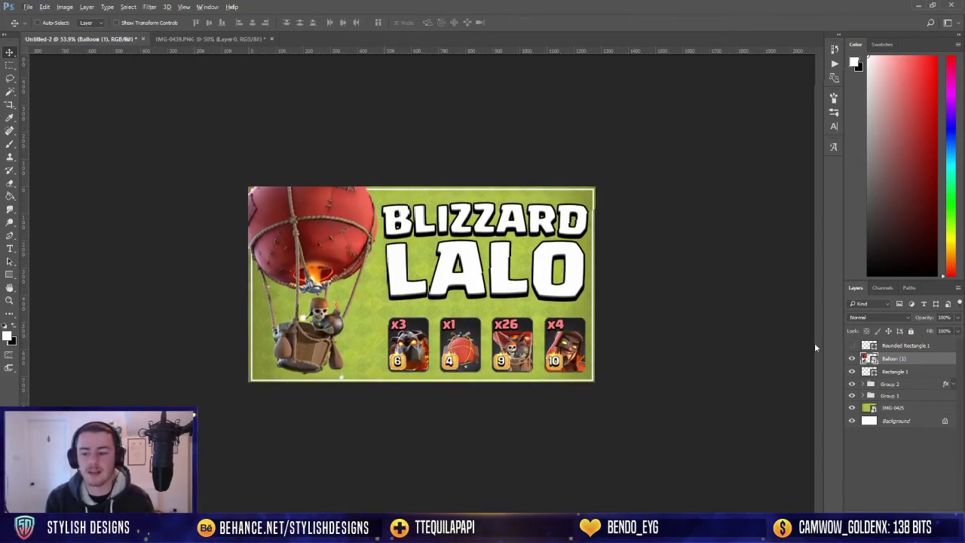
pyautogui.click(892, 384)
pyautogui.hotkey('ctrl', 't')
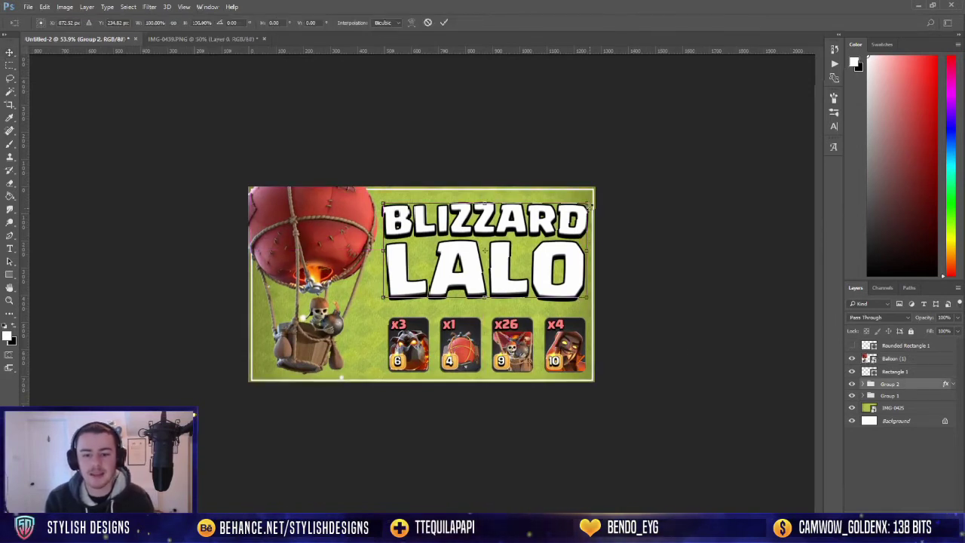
pyautogui.moveTo(591, 204); pyautogui.dragTo(584, 205)
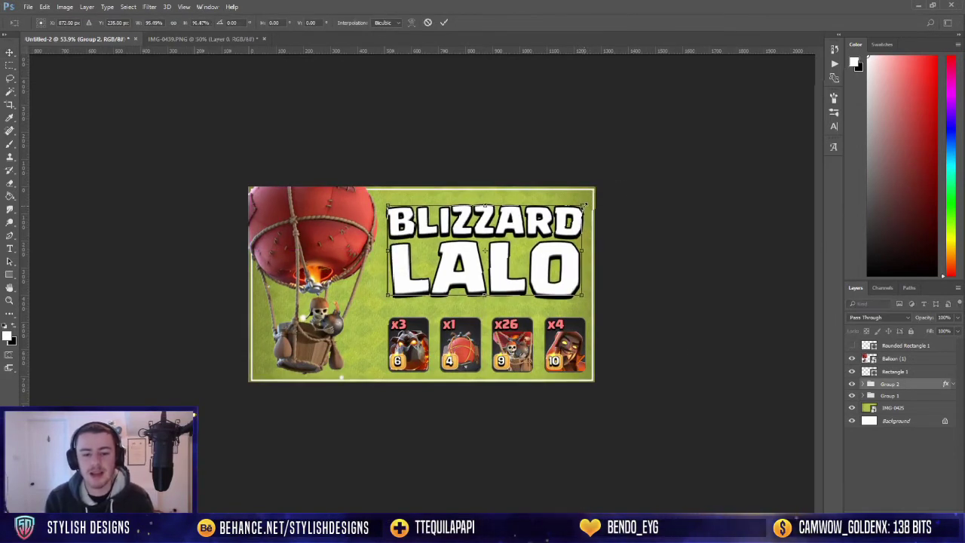
pyautogui.press('Return')
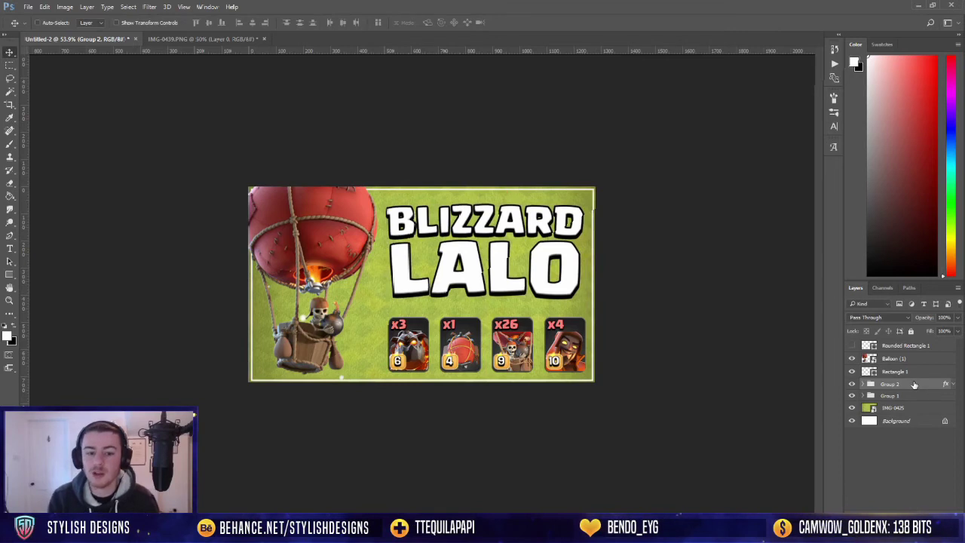
pyautogui.press('Right')
pyautogui.press('Right')
pyautogui.press('Right')
pyautogui.press('Right')
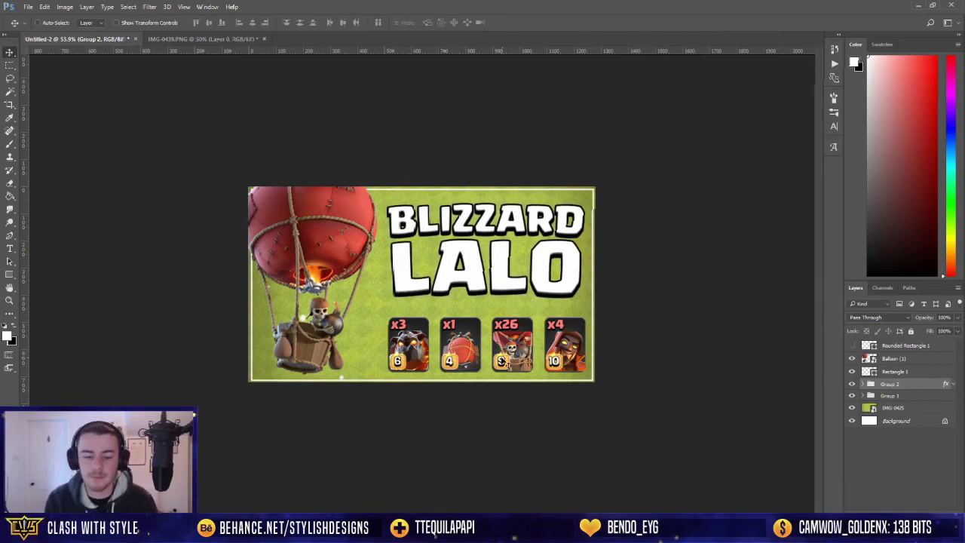
# Add an empty layer directly above the IMG-0425 background and set up a soft round brush with black as the foreground colour.
pyautogui.scroll(-3, 506, 362)
pyautogui.scroll(4, 504, 361)
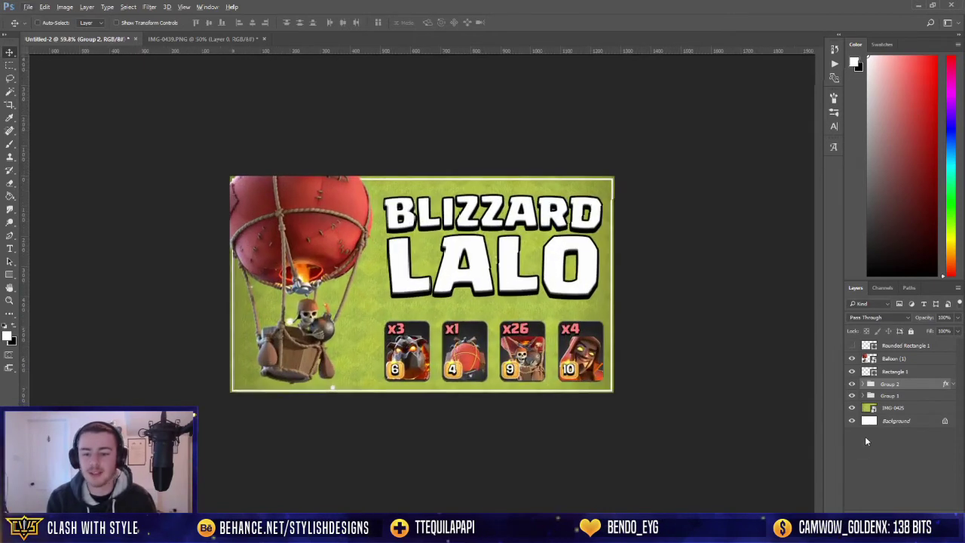
pyautogui.click(909, 408)
pyautogui.hotkey('ctrl', 'shift', 'alt', 'n')
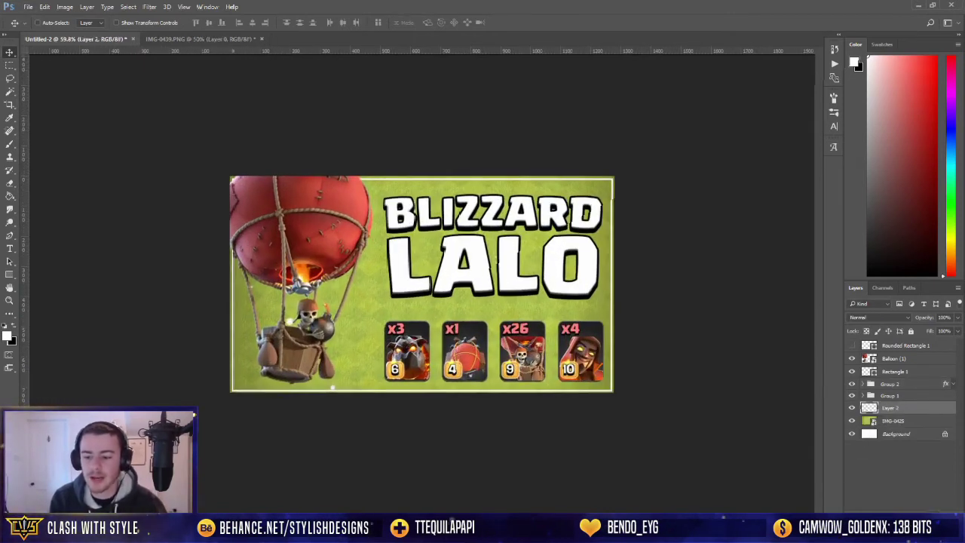
pyautogui.scroll(-2, 432, 393)
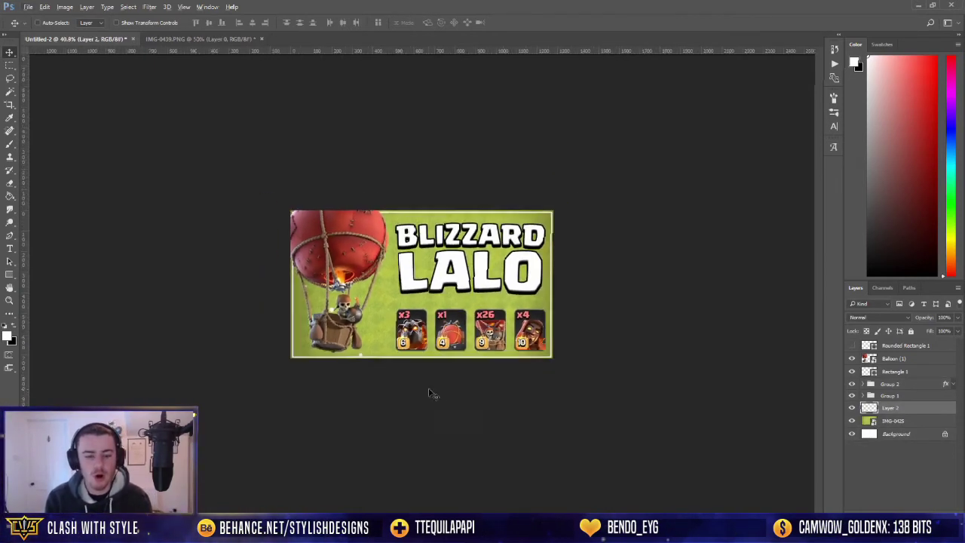
pyautogui.click(5, 325)
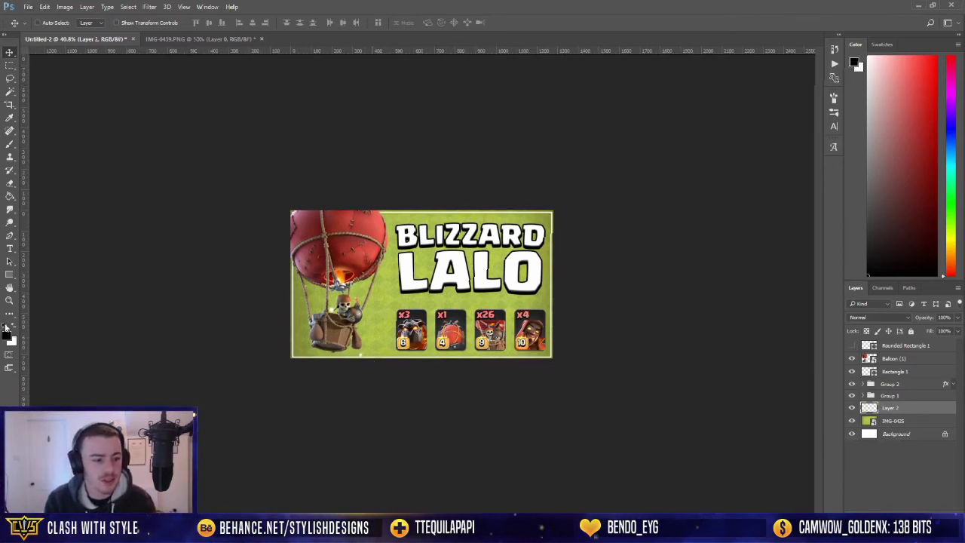
pyautogui.press('b')
pyautogui.click(52, 22)
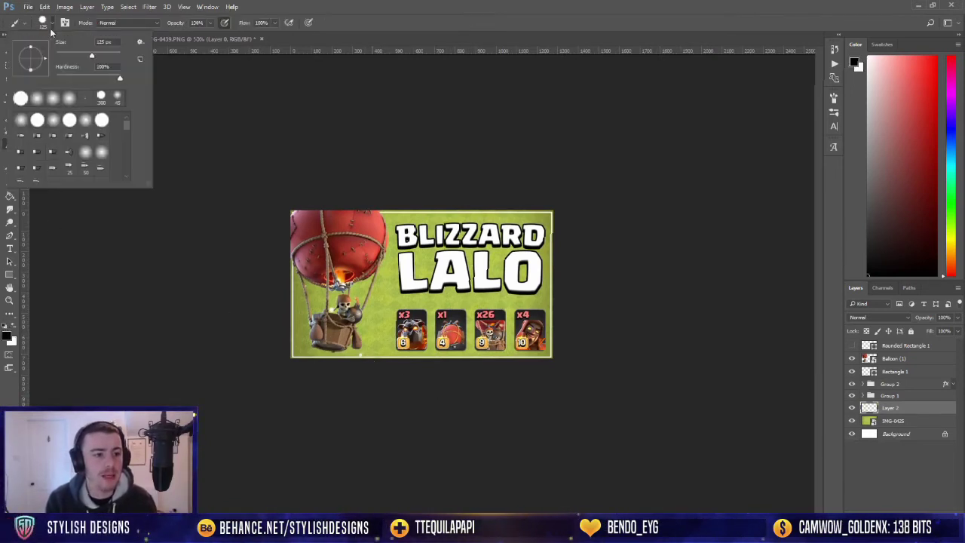
pyautogui.doubleClick(22, 97)
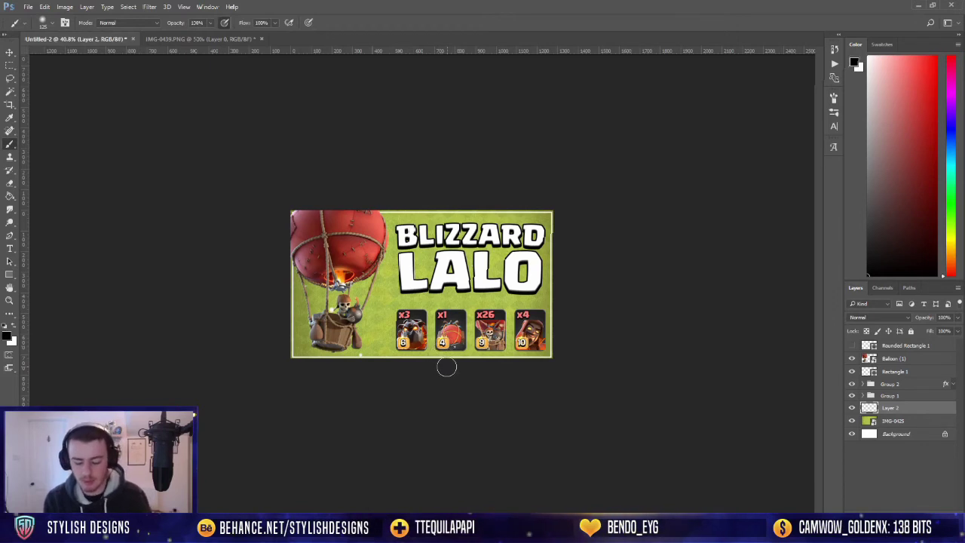
# Enlarge the brush to about 600 px, paint dark shading around the thumbnail's edges and behind the balloon, and reduce the layer's fill below 50%.
pyautogui.press(']')
pyautogui.press(']')
pyautogui.press(']')
pyautogui.press(']')
pyautogui.press(']')
pyautogui.press(']')
pyautogui.press(']')
pyautogui.press(']')
pyautogui.press('[')
pyautogui.press('[')
pyautogui.press('[')
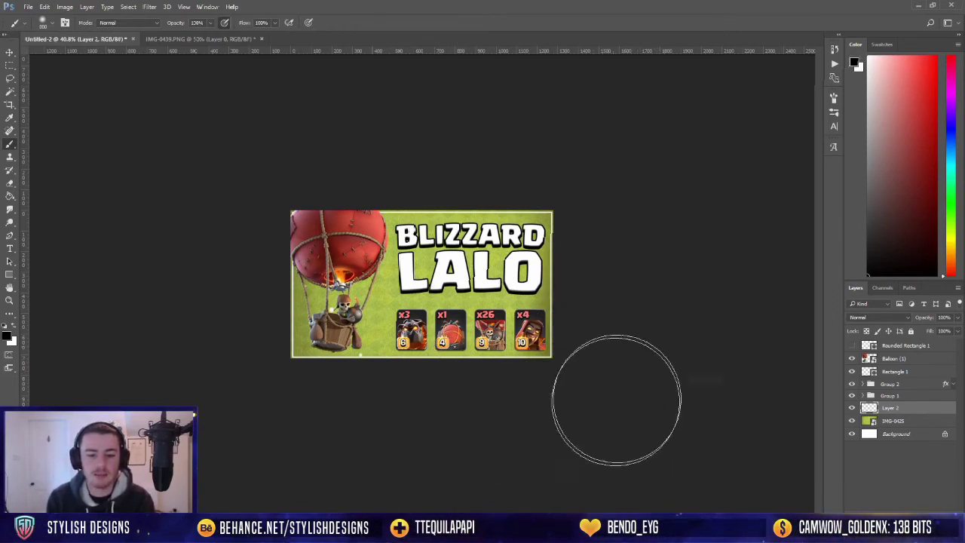
pyautogui.press(']')
pyautogui.press('[')
pyautogui.press('[')
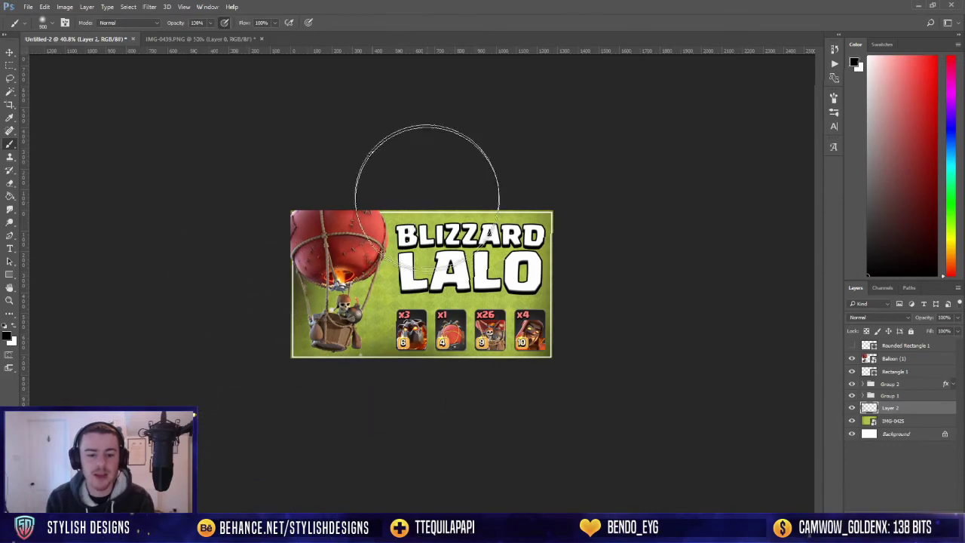
pyautogui.moveTo(343, 317); pyautogui.dragTo(377, 294)
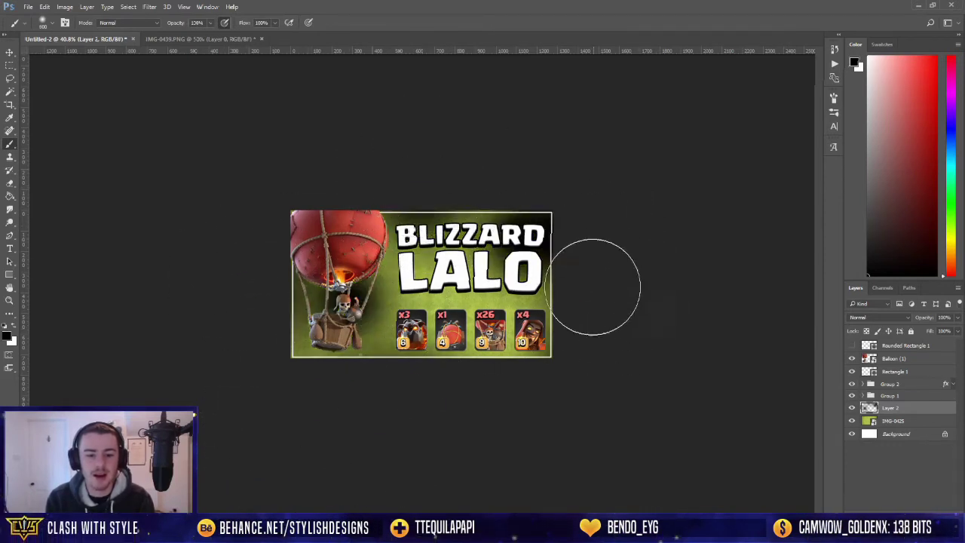
pyautogui.moveTo(487, 345)
pyautogui.mouseDown()
pyautogui.moveTo(280, 344)
pyautogui.moveTo(297, 344)
pyautogui.mouseUp()
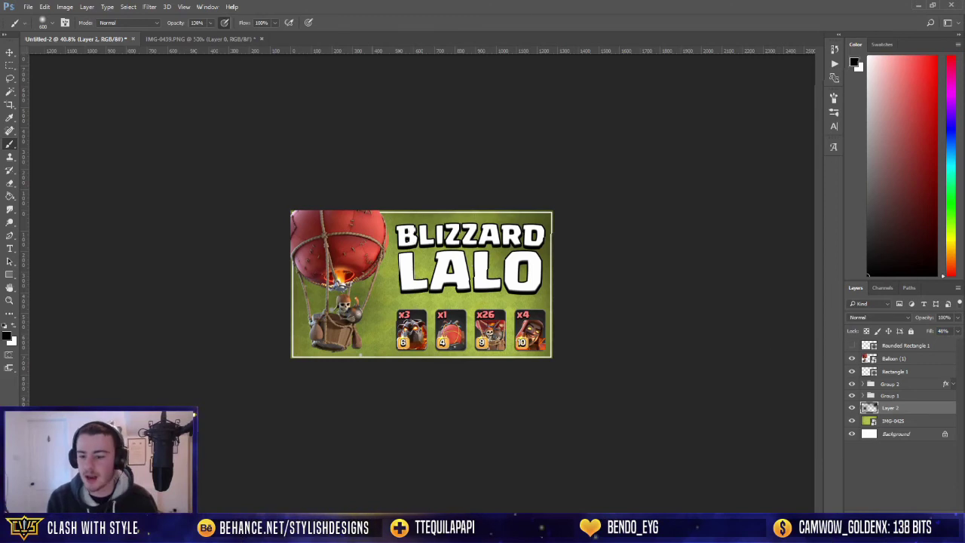
# Give the balloon layer a white Outer Glow at 100% opacity with a size of about 49 px.
pyautogui.doubleClick(924, 359)
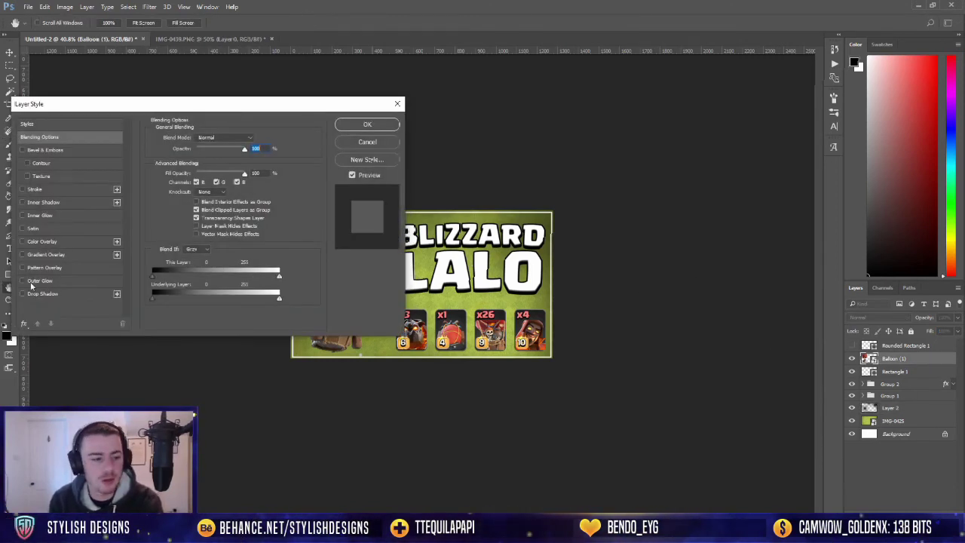
pyautogui.click(38, 280)
pyautogui.moveTo(224, 109); pyautogui.dragTo(759, 119)
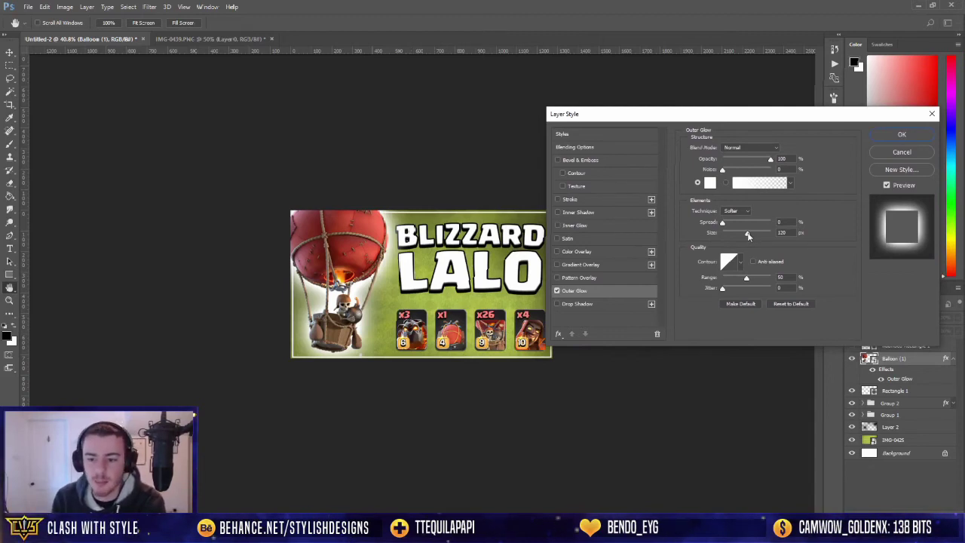
pyautogui.moveTo(748, 234)
pyautogui.mouseDown()
pyautogui.moveTo(714, 233)
pyautogui.moveTo(735, 232)
pyautogui.mouseUp()
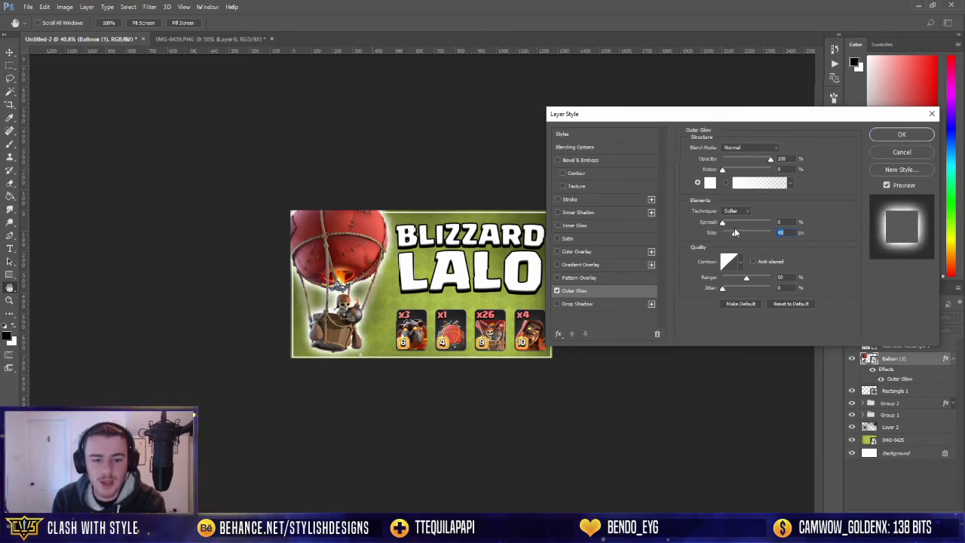
pyautogui.click(875, 135)
pyautogui.press('b')
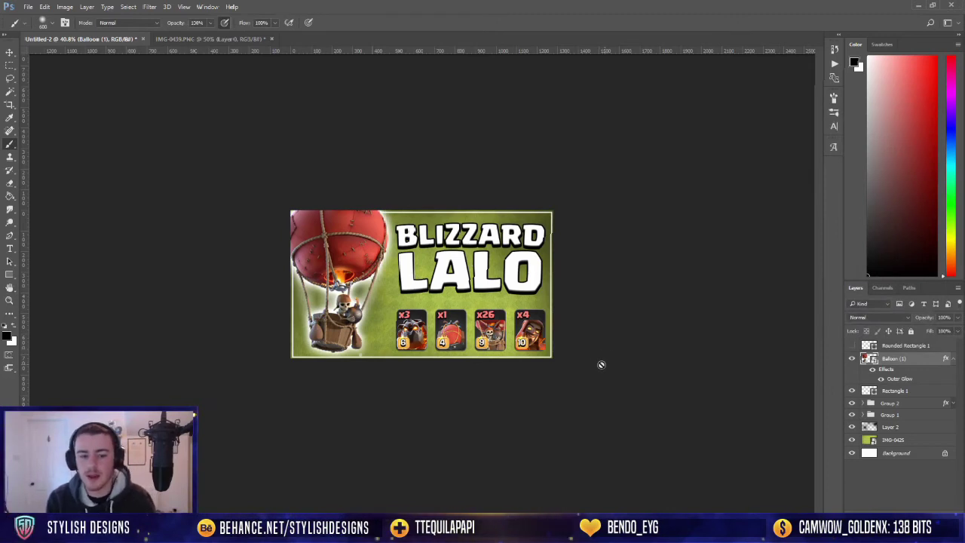
pyautogui.click(953, 360)
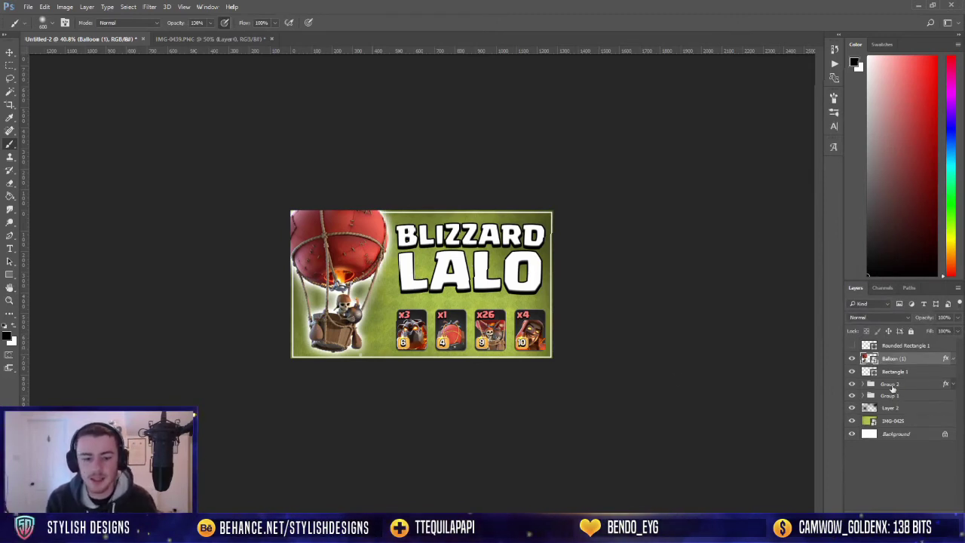
# Identify the troop cards' group by toggling its visibility, and add a light blue Outer Glow to it.
pyautogui.click(853, 395)
pyautogui.click(853, 395)
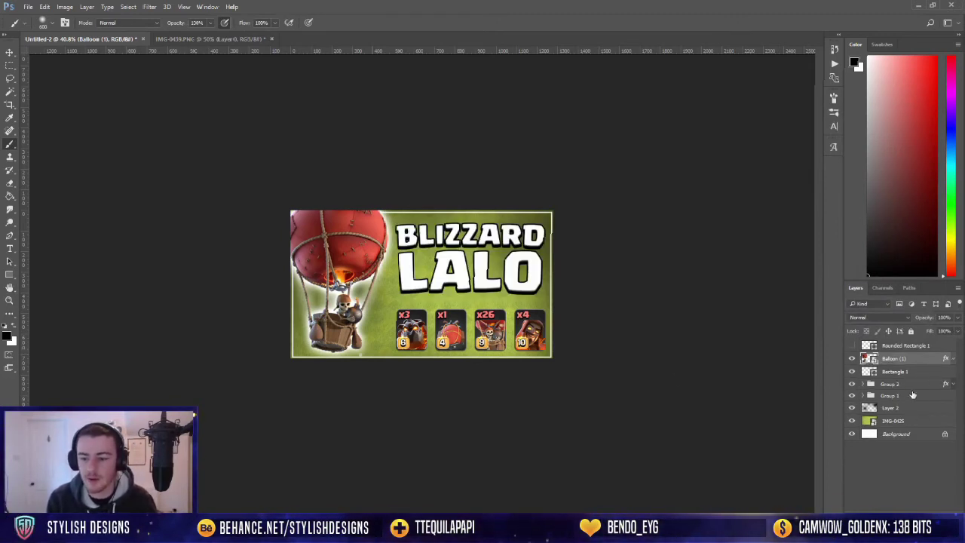
pyautogui.click(920, 396)
pyautogui.doubleClick(934, 397)
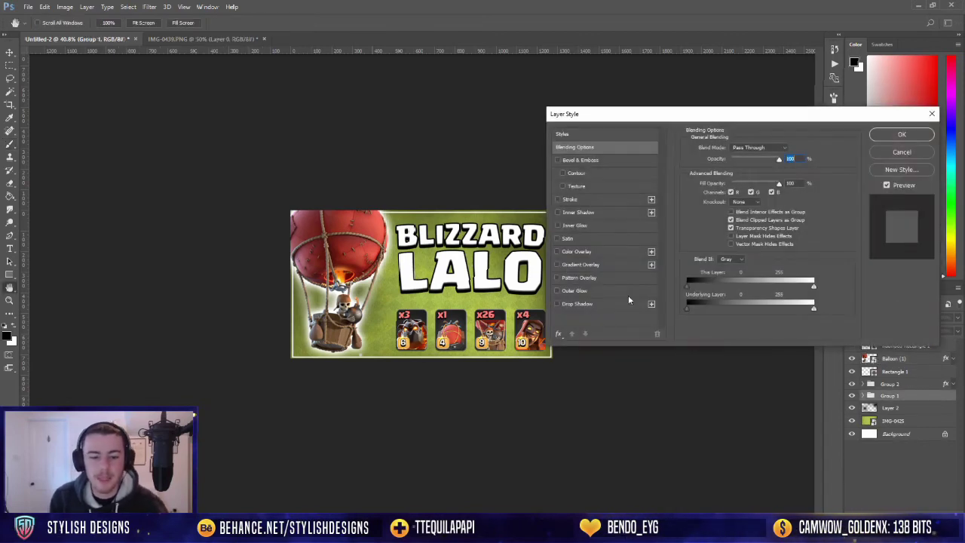
pyautogui.click(574, 292)
pyautogui.click(712, 186)
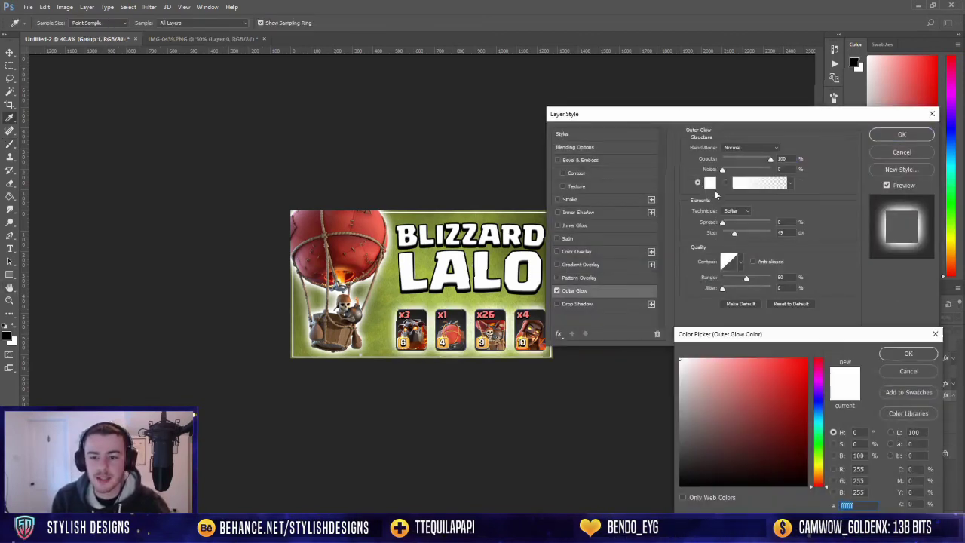
pyautogui.click(811, 413)
pyautogui.click(730, 360)
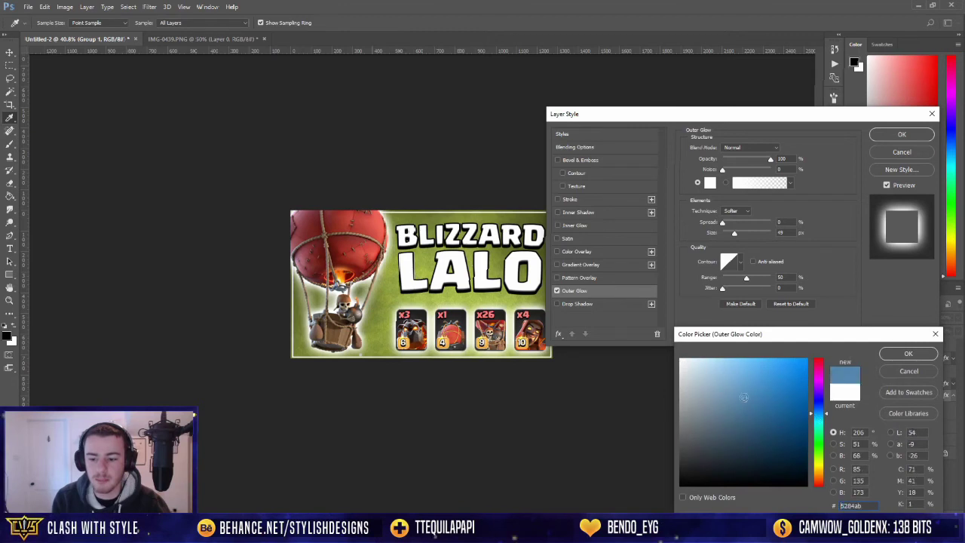
pyautogui.click(707, 359)
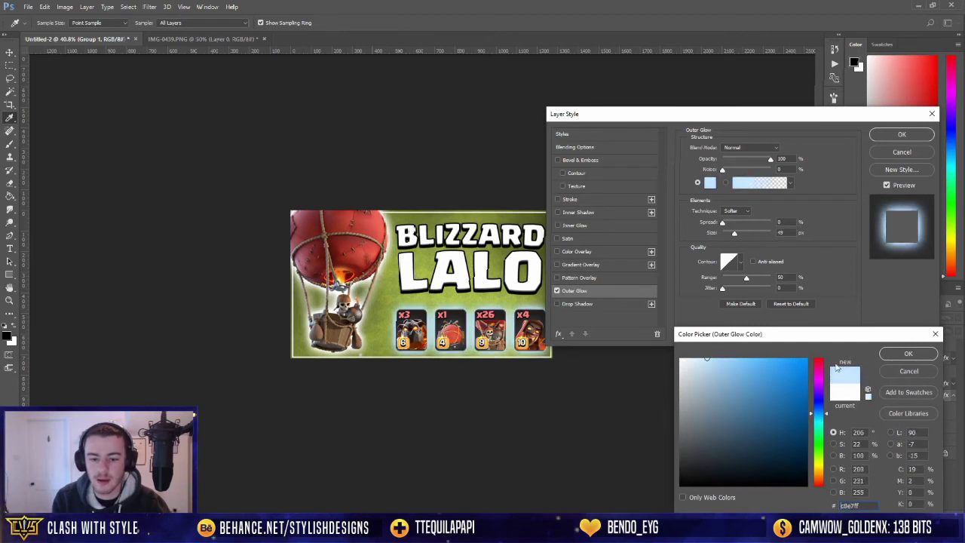
pyautogui.click(772, 398)
pyautogui.click(909, 354)
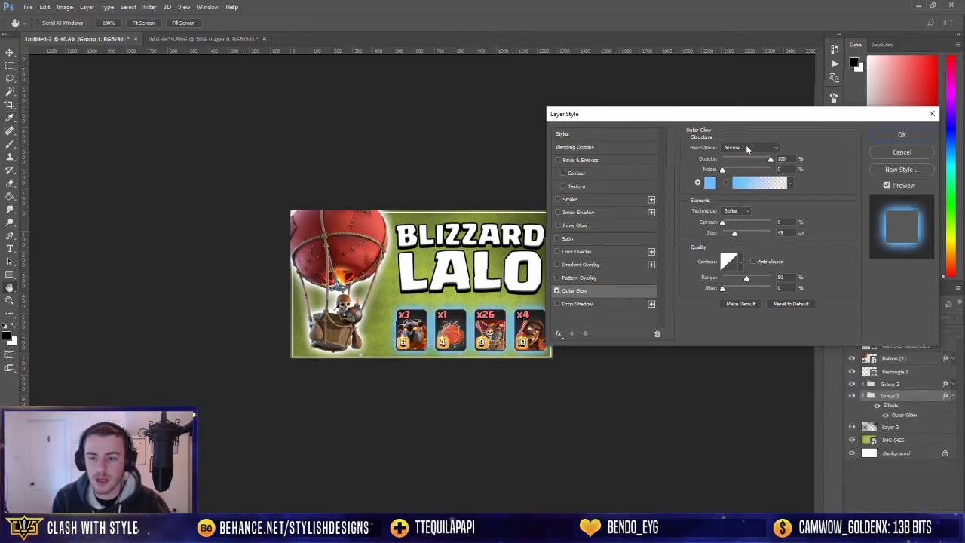
# Set the troop cards' glow to the Linear Dodge (Add) blend mode with about 33% opacity and apply it.
pyautogui.click(750, 148)
pyautogui.click(747, 228)
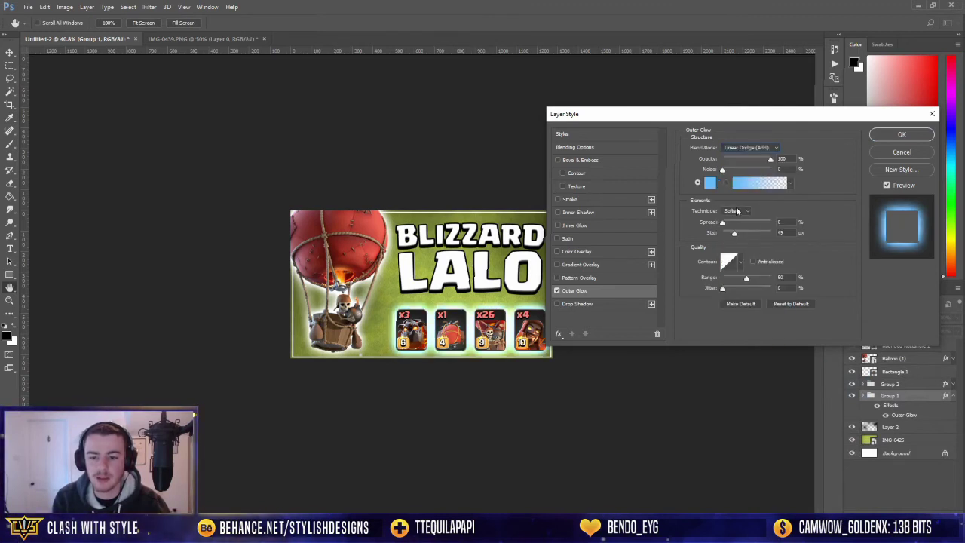
pyautogui.moveTo(771, 161); pyautogui.dragTo(739, 161)
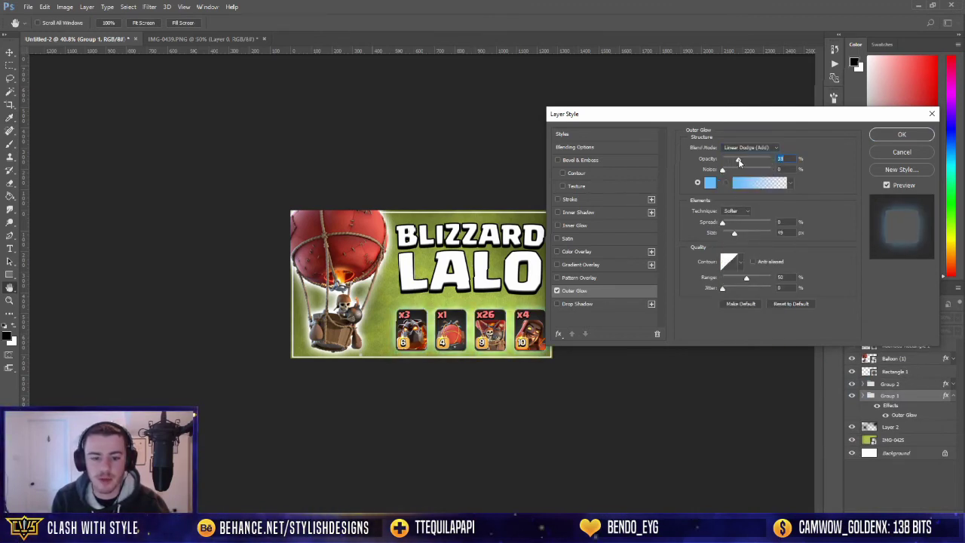
pyautogui.click(902, 134)
pyautogui.press('b')
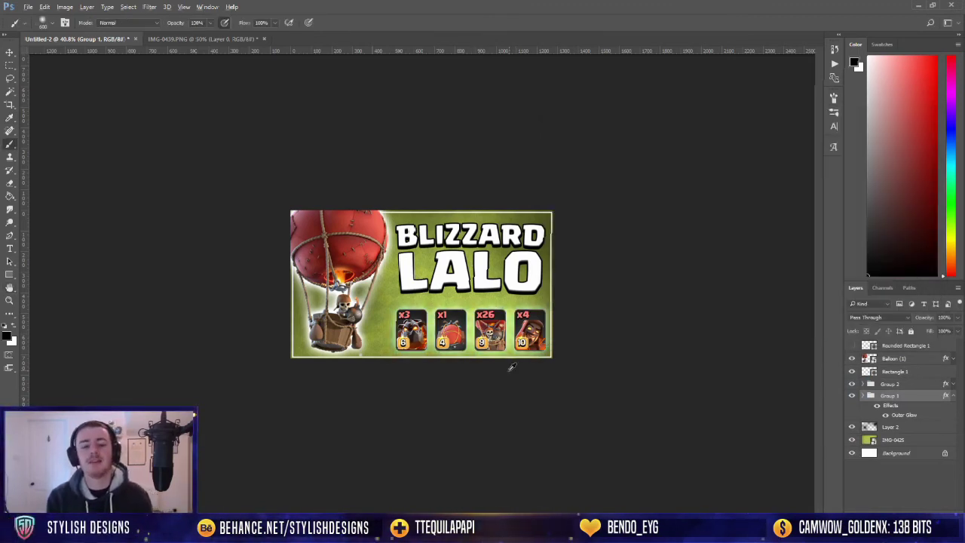
# Review the thumbnail at small and large display sizes, and check the IMG-0439.PNG source screenshot before returning to the thumbnail.
pyautogui.scroll(-4, 510, 366)
pyautogui.scroll(5, 511, 367)
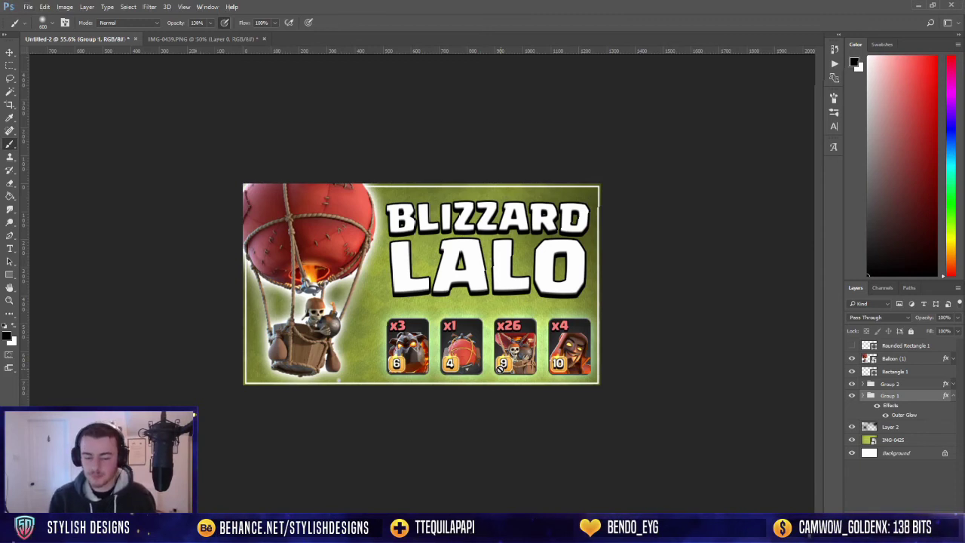
pyautogui.scroll(-10, 553, 350)
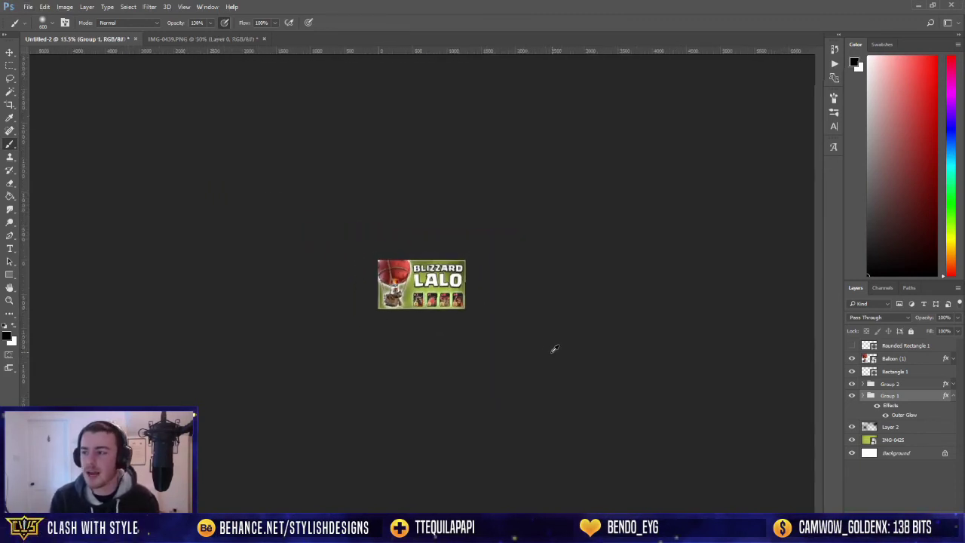
pyautogui.scroll(2, 554, 349)
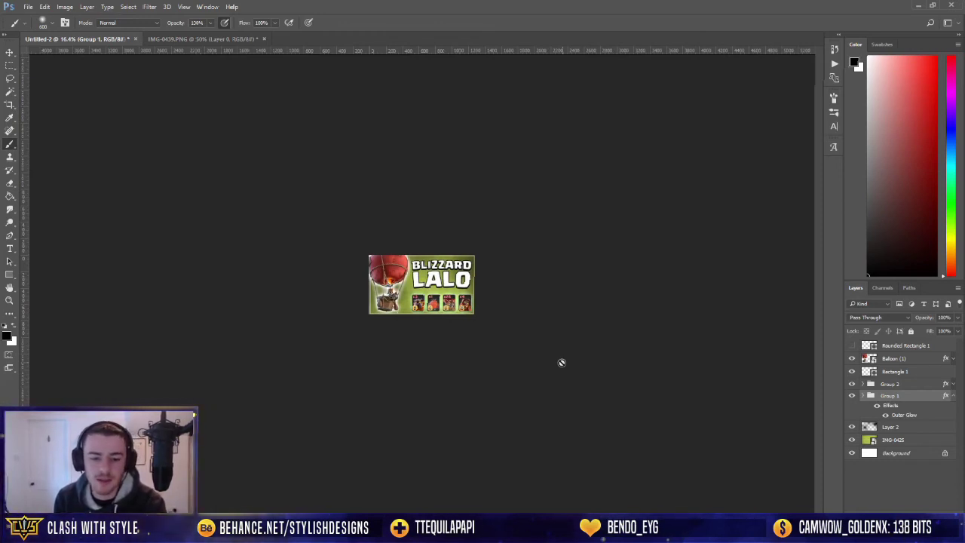
pyautogui.scroll(3, 564, 367)
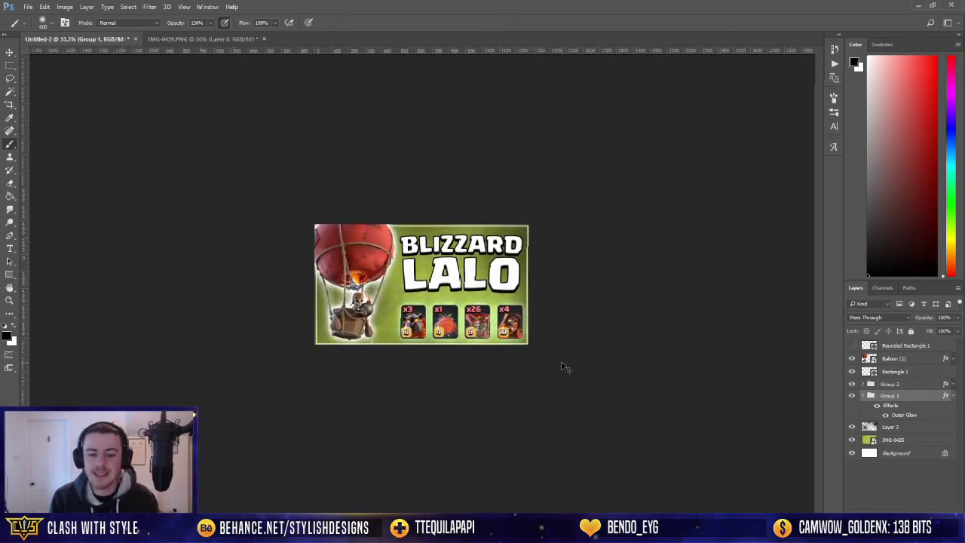
pyautogui.scroll(3, 563, 367)
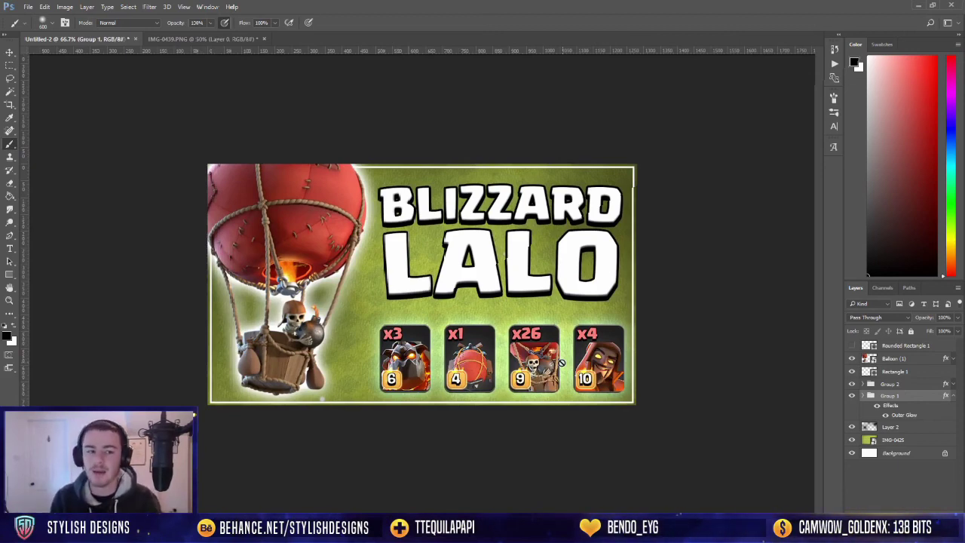
pyautogui.click(202, 39)
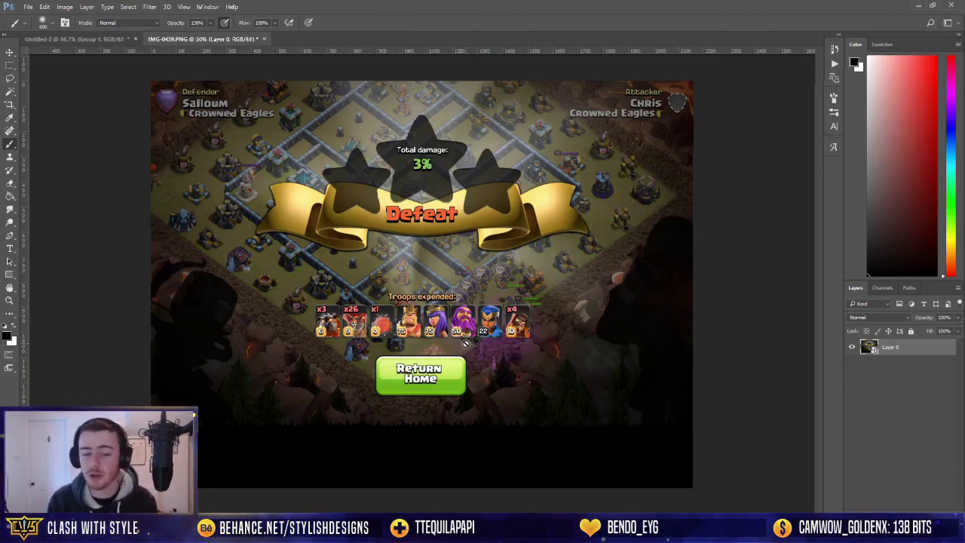
pyautogui.click(65, 40)
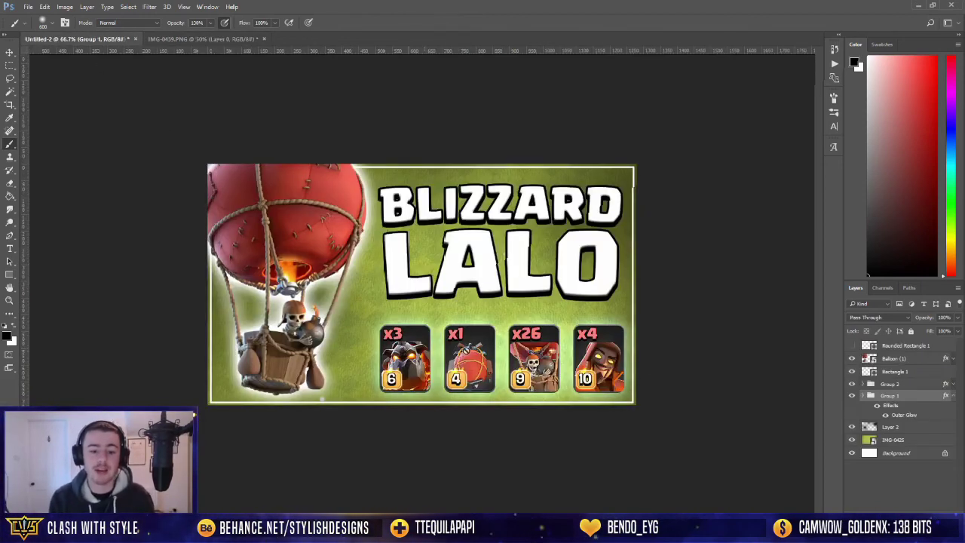